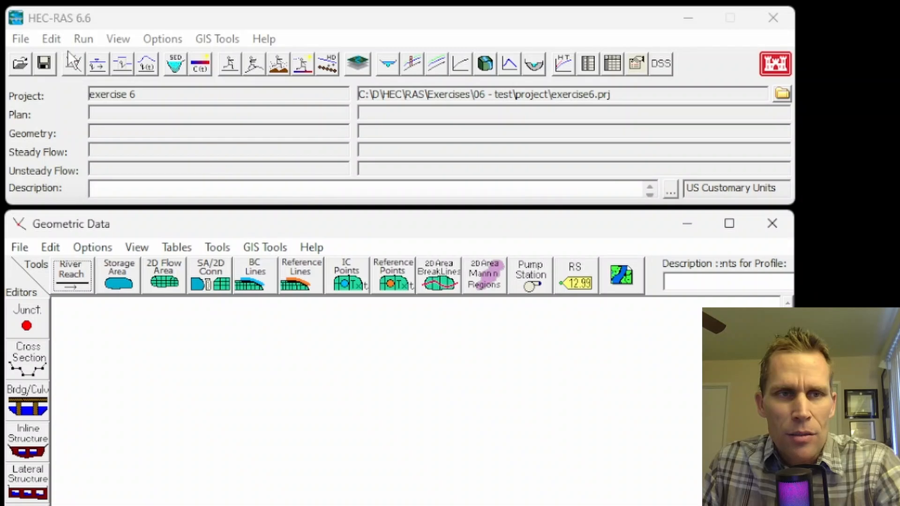
Step: Open the geometric data editor and draw a straight river reach running from north to south along the schematic's west side
click(52, 39)
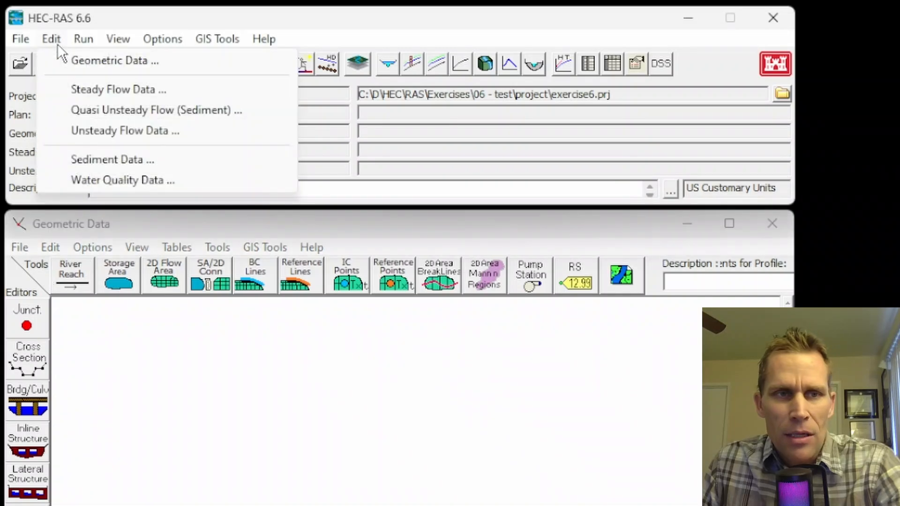
click(87, 63)
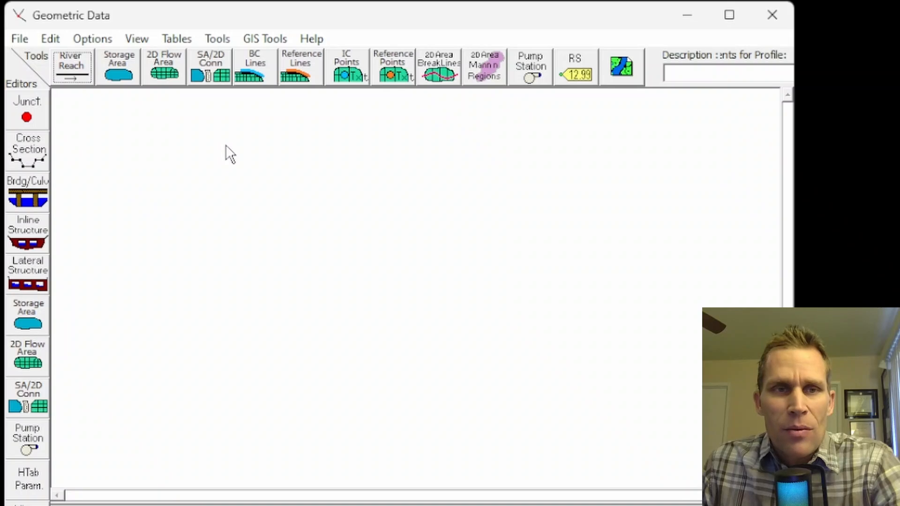
click(74, 65)
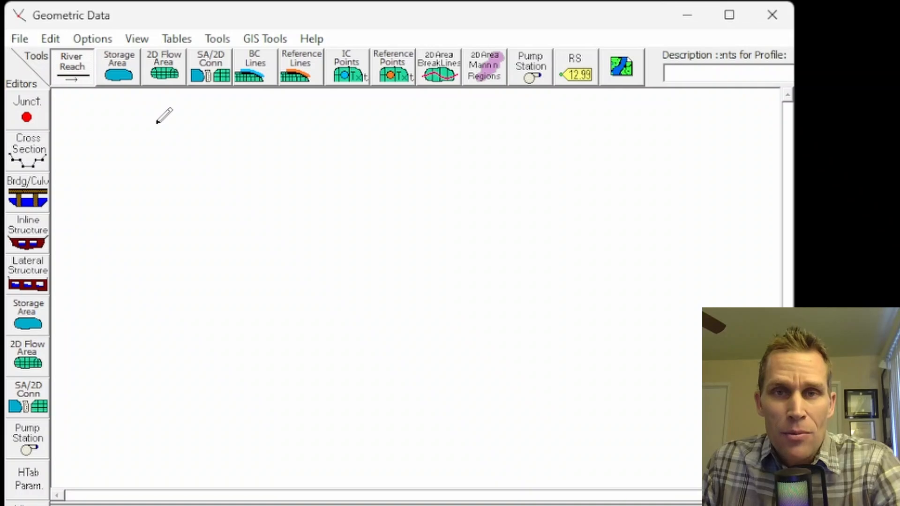
click(156, 123)
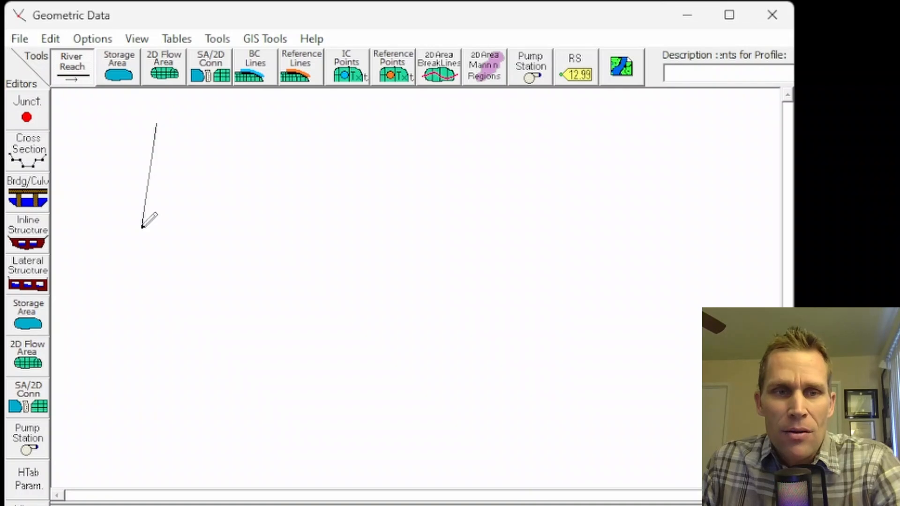
double_click(151, 440)
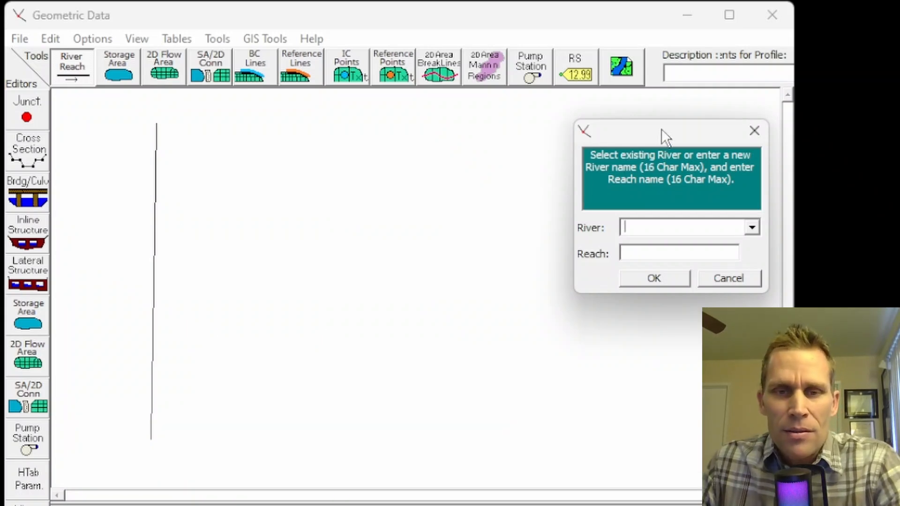
Step: Name the drawn river River A and its reach Reach 1
drag(662, 128, 351, 139)
text(River A)
key(Tab)
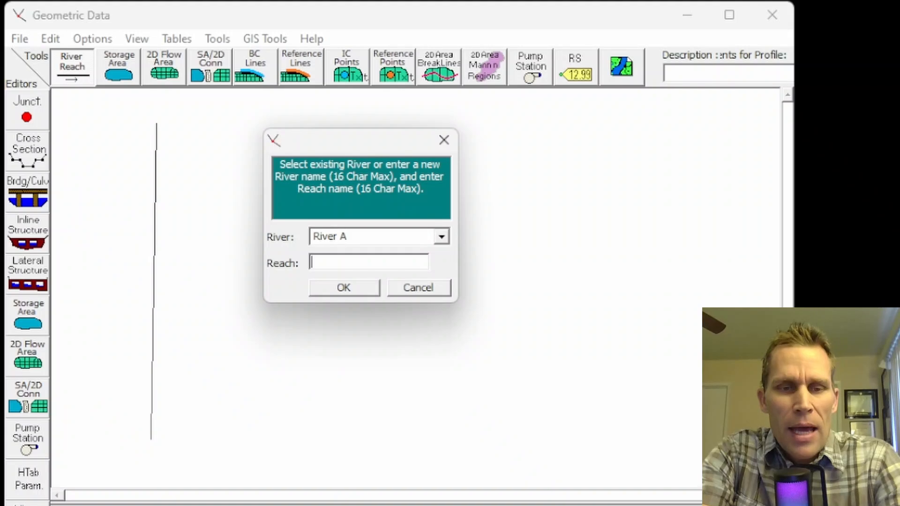
text(Reach 1)
key(Return)
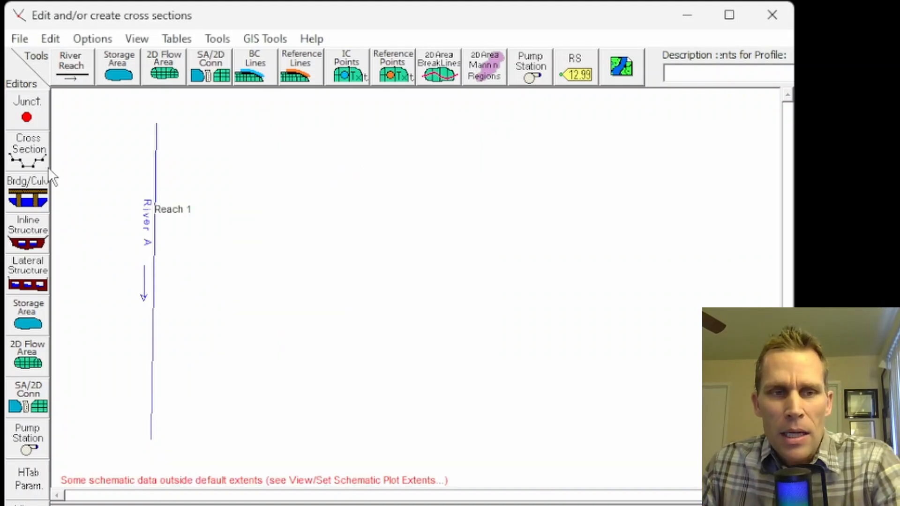
Step: Add a new cross section at river station 0 in Reach 1 of River A
click(27, 159)
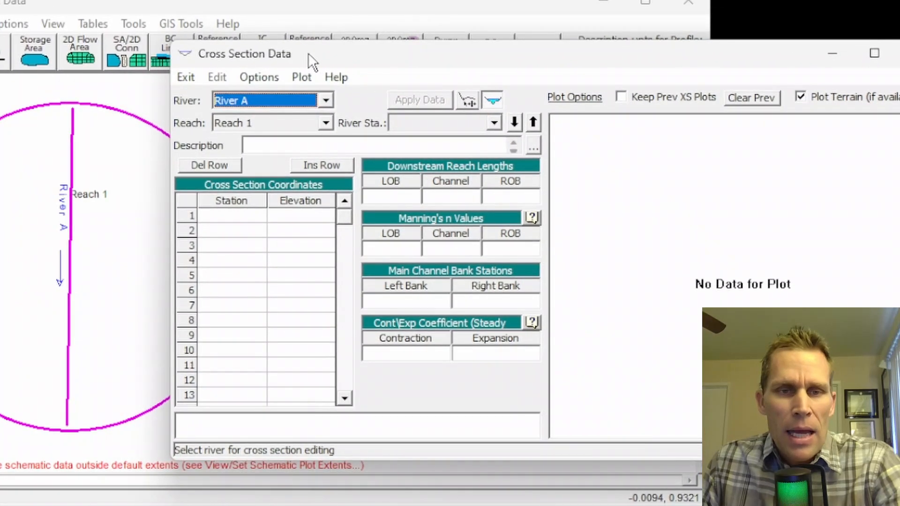
click(312, 94)
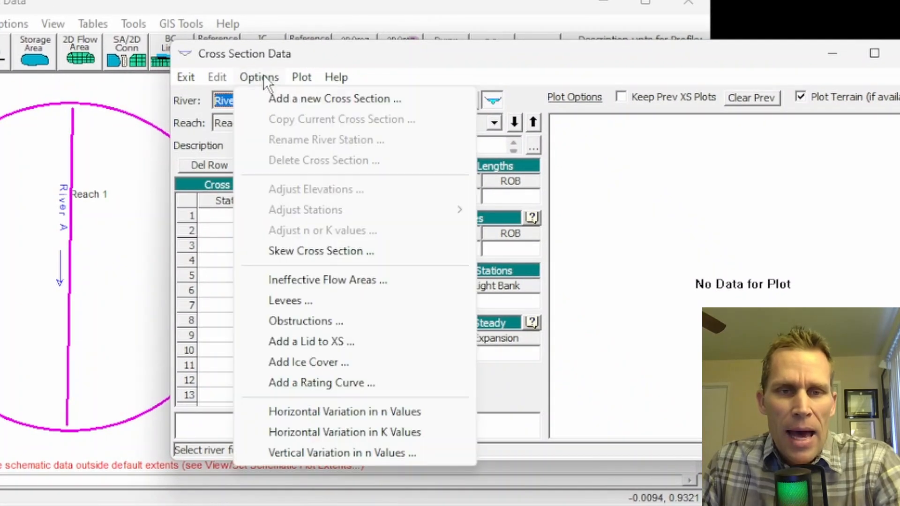
click(287, 97)
text(0)
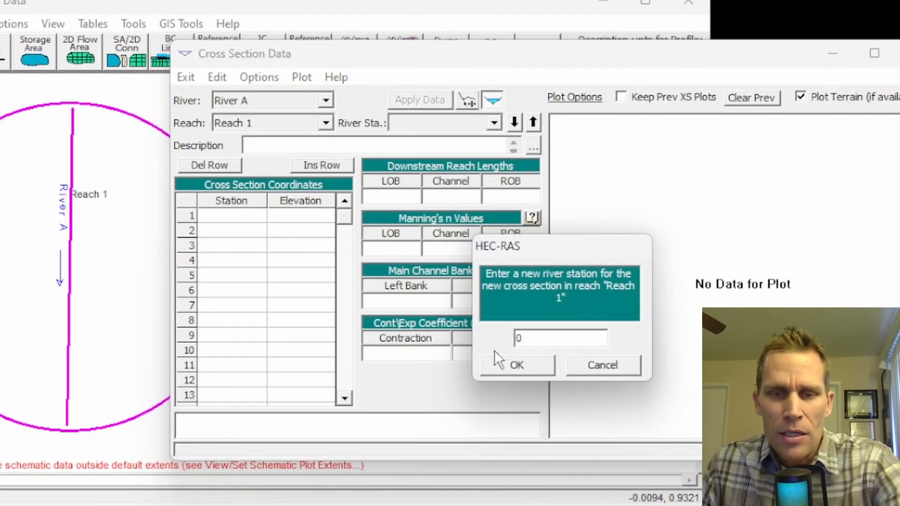
click(507, 362)
Step: Enter the cross section's station/elevation points: 0/90, 100/60, 300/60, 400/30, 600/30, 700/60, 900/60 and 1000/90
click(232, 214)
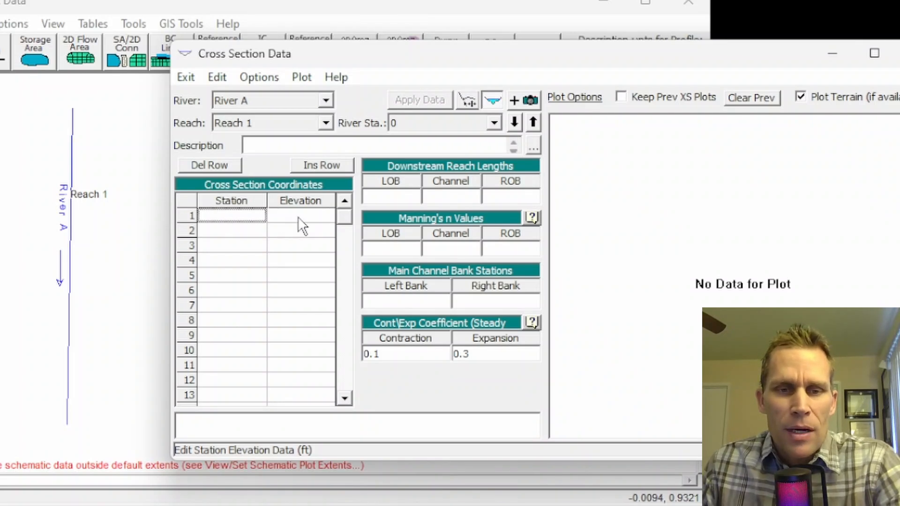
text(0)
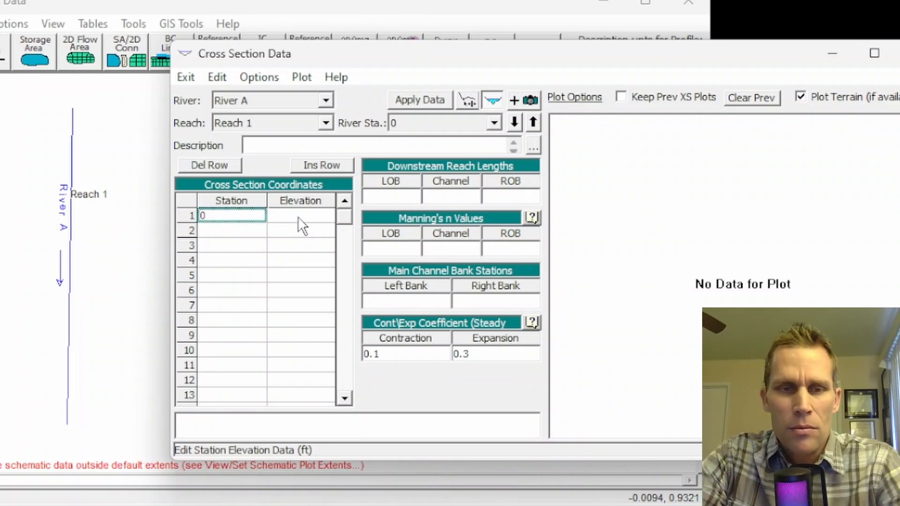
key(Tab)
key(Tab)
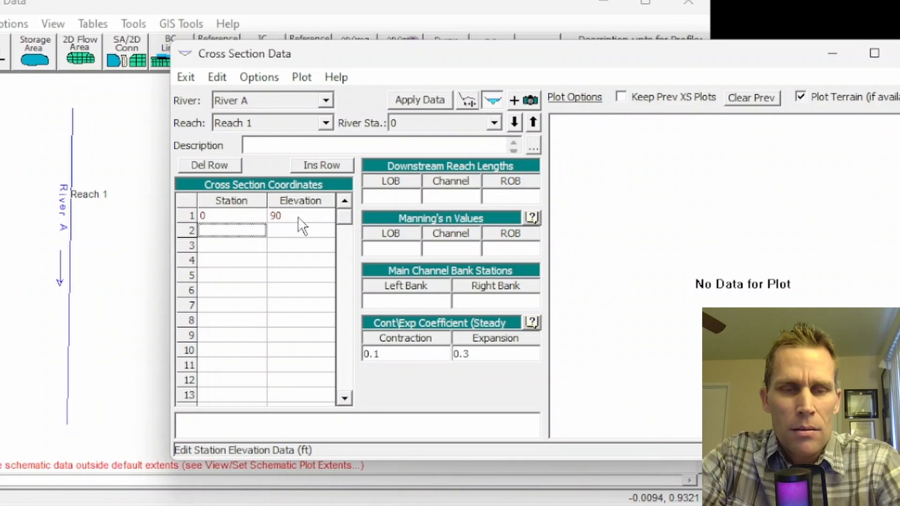
text(100)
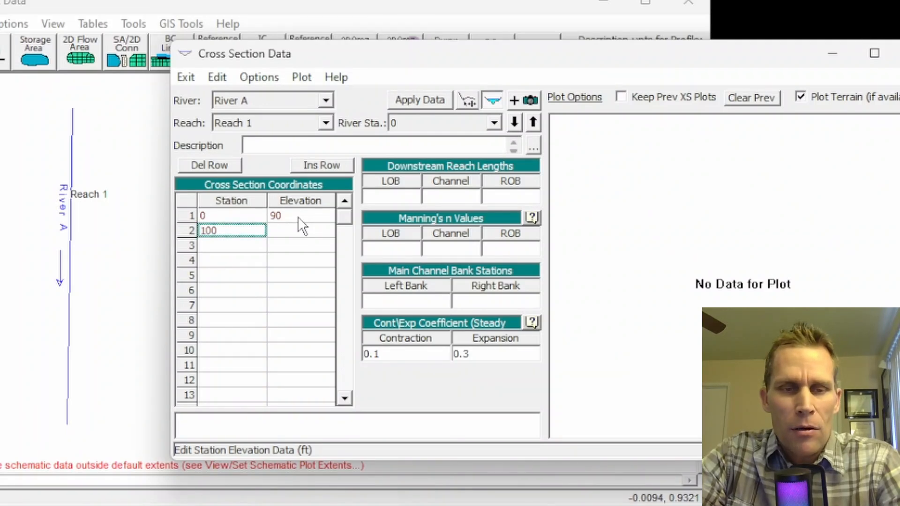
key(Tab)
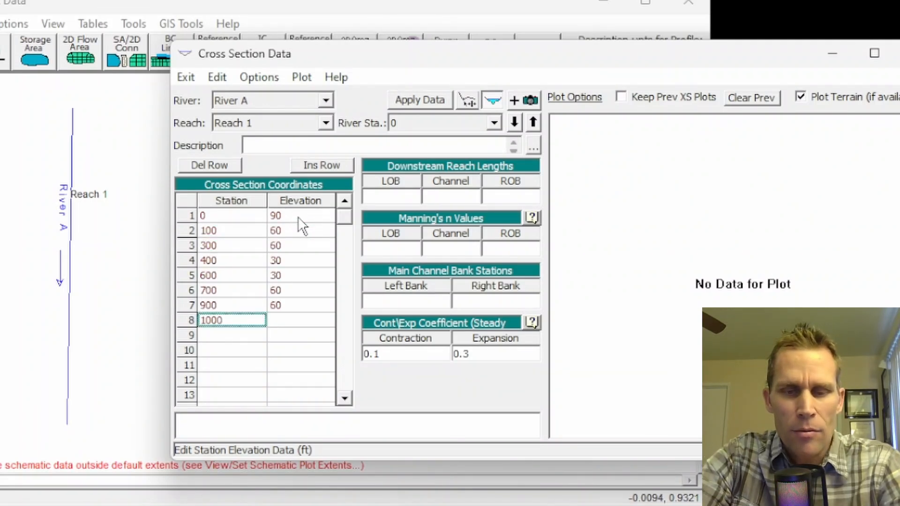
key(Tab)
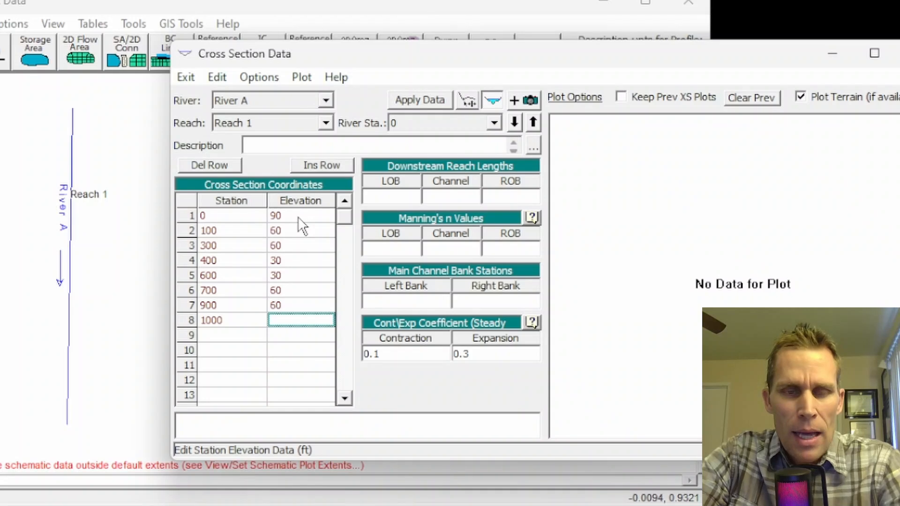
text(90)
key(Tab)
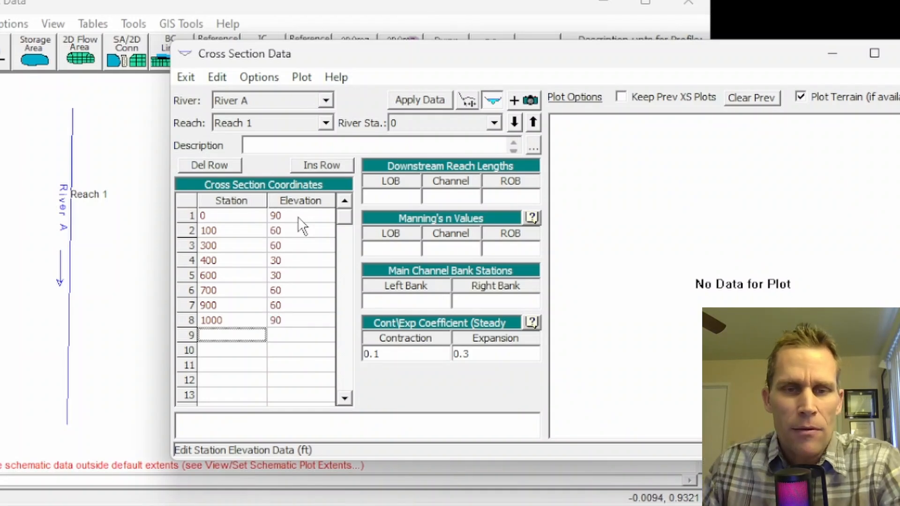
Step: Set the downstream reach lengths of river station 0 to 0 for the left overbank, channel and right overbank
click(399, 195)
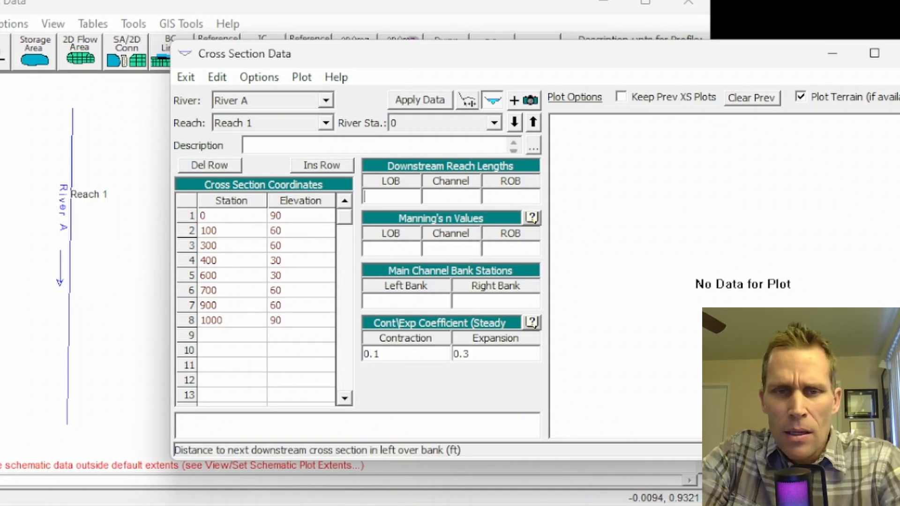
text(0)
key(Tab)
text(0)
key(Tab)
text(0)
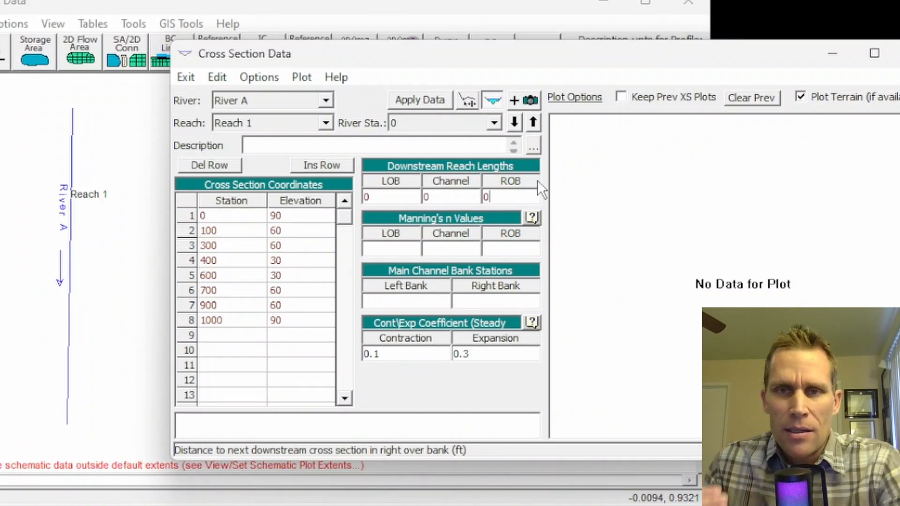
Step: Set Manning's n to 0.05 for the left overbank, 0.03 for the channel and 0.05 for the right overbank
click(398, 248)
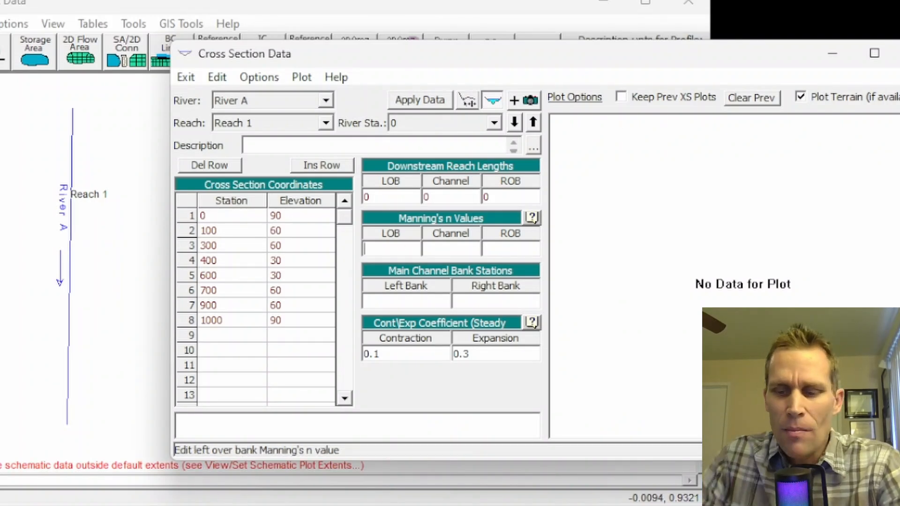
text(0.05)
key(Tab)
text(0.03)
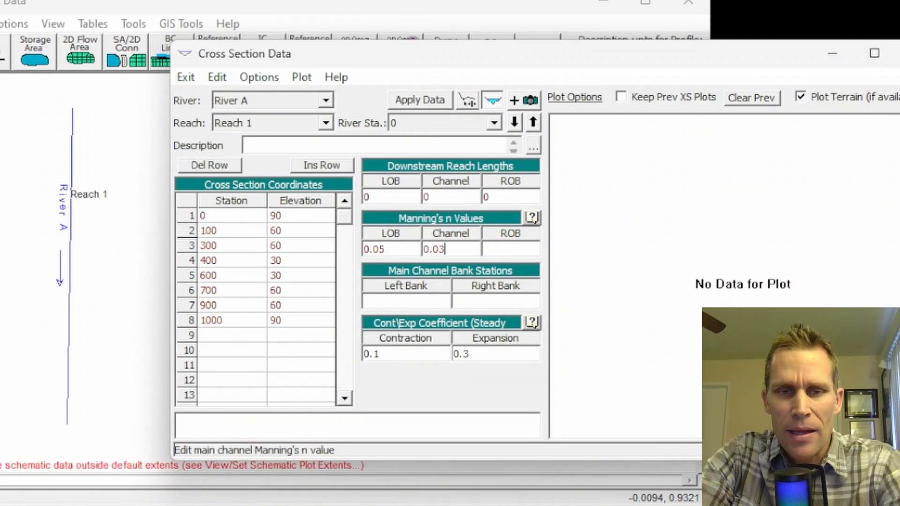
key(Tab)
text(0)
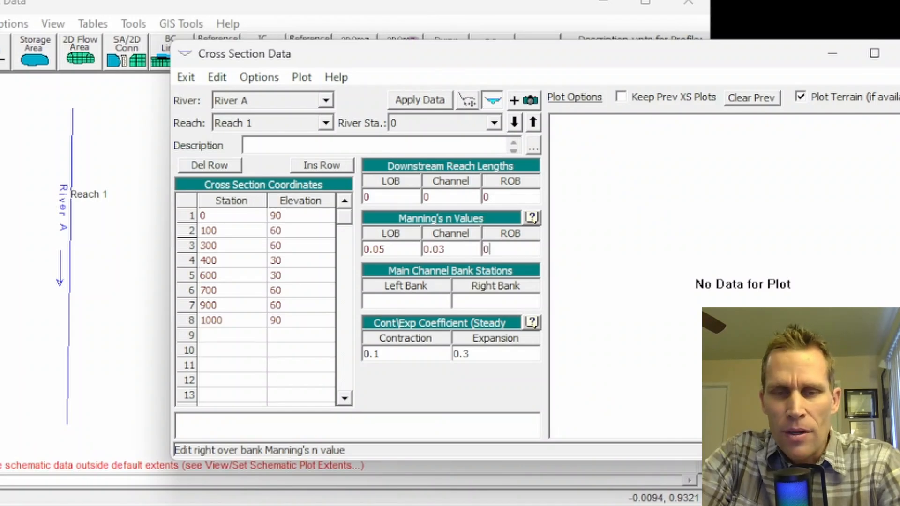
text(.05)
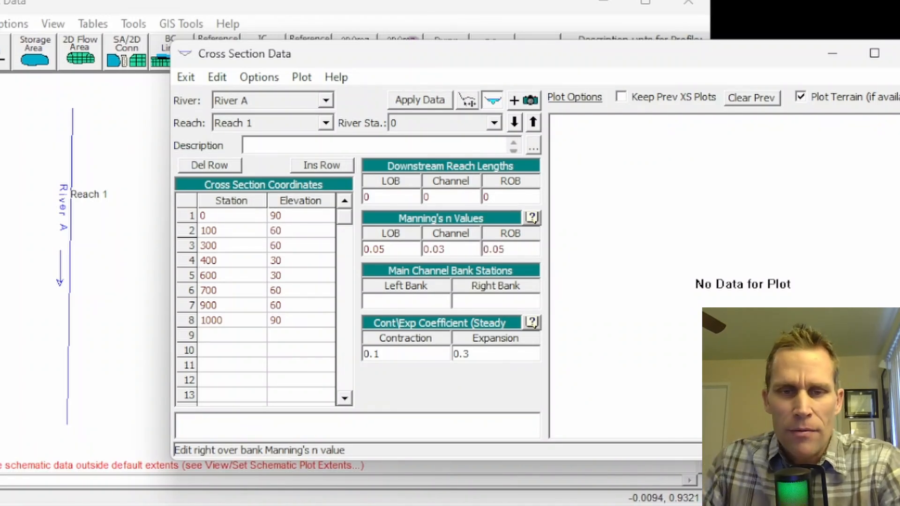
Step: Set the main channel bank stations to 300 left and 700 right, and apply the cross section data
key(Tab)
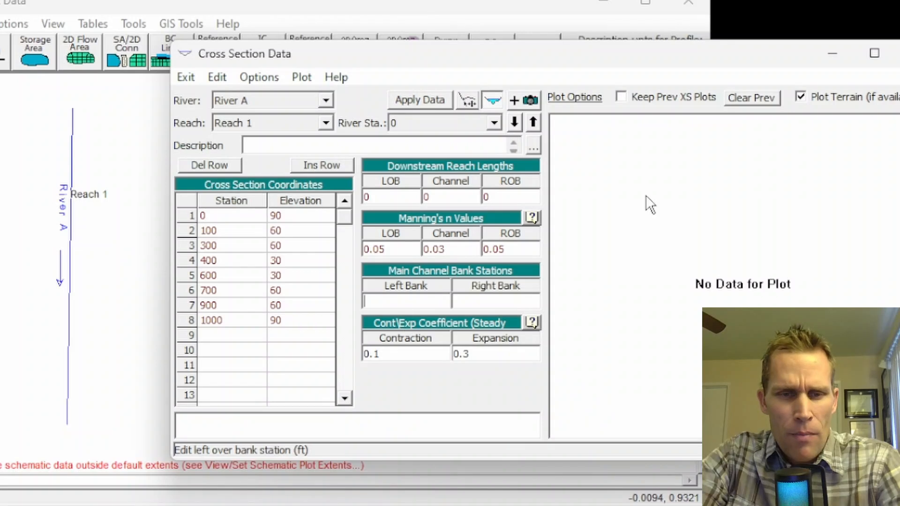
text(30)
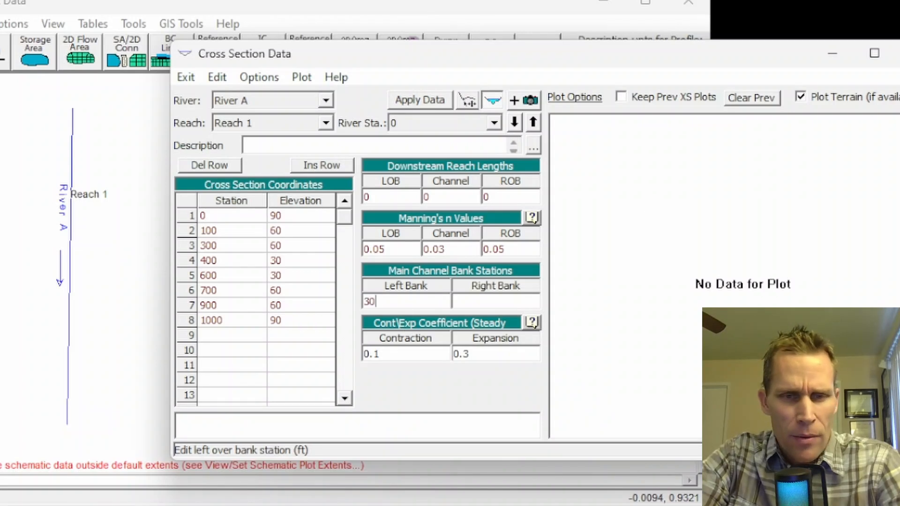
text(0)
key(Tab)
text(700)
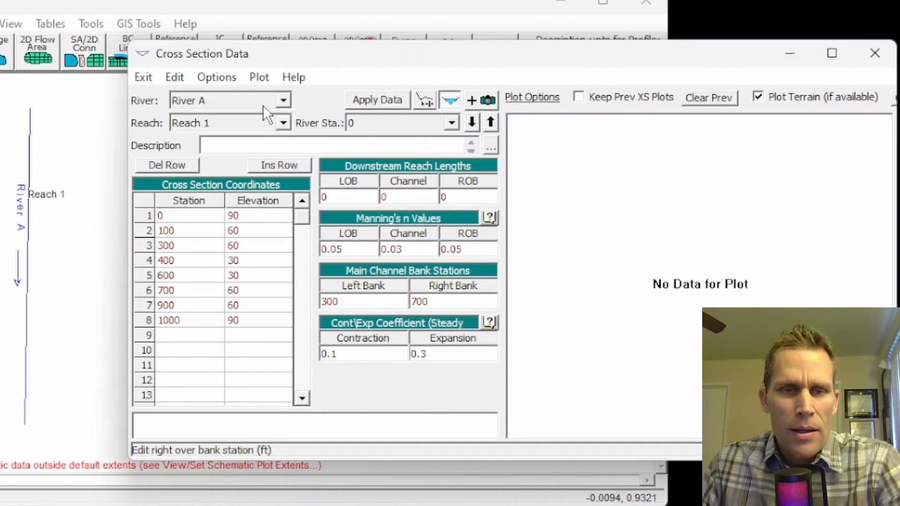
click(374, 100)
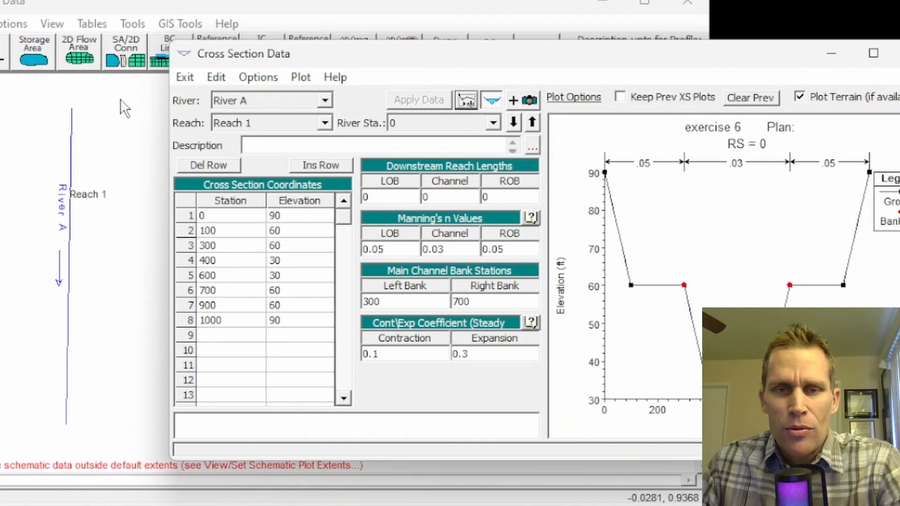
Step: Copy the current cross section to a new river station 100000 in Reach 1 of River A
click(259, 78)
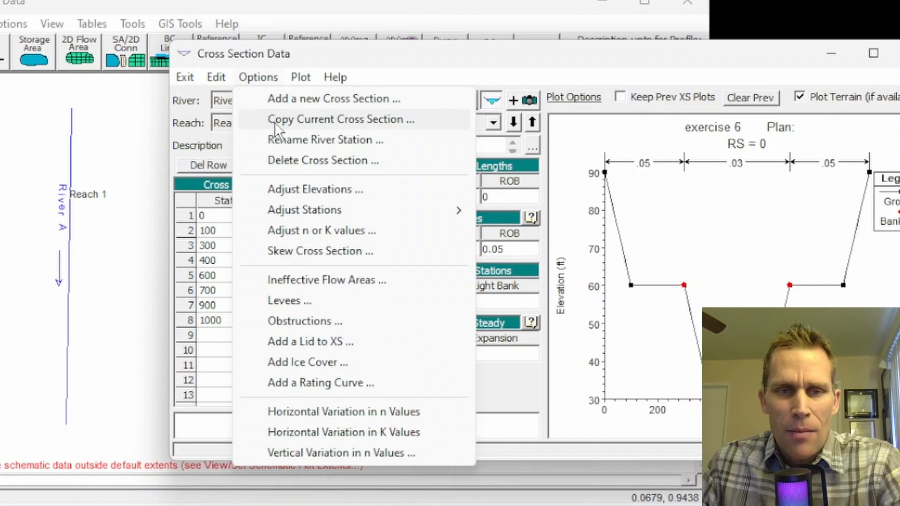
click(275, 121)
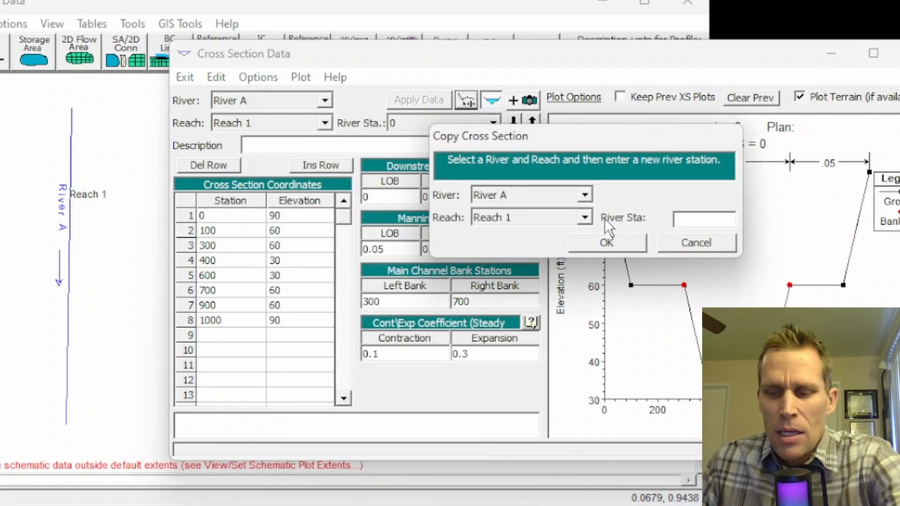
text(100000)
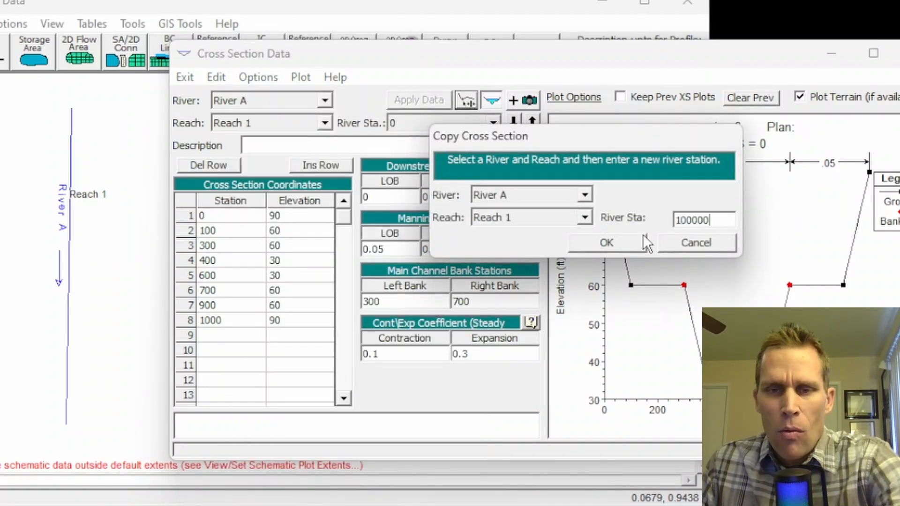
click(608, 240)
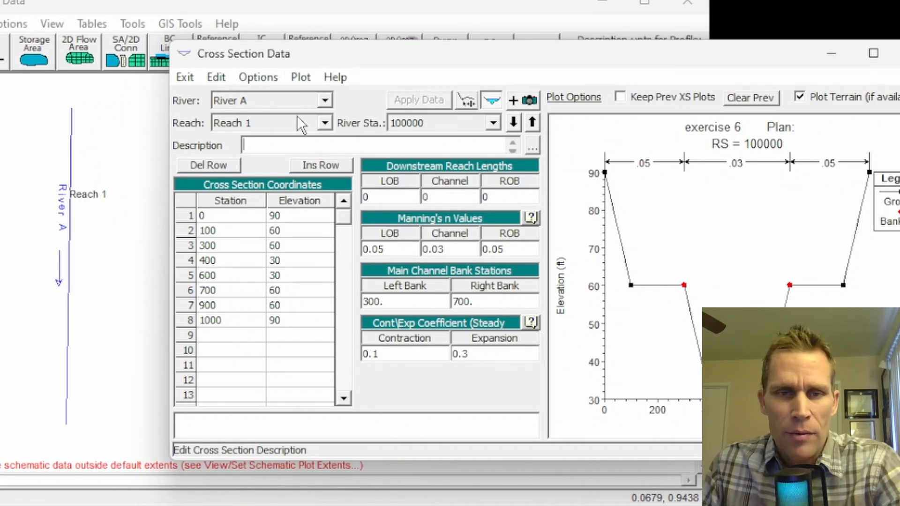
Step: Set the downstream reach lengths of river station 100000 to 100000 for the left overbank, channel and right overbank
click(380, 196)
text(100000)
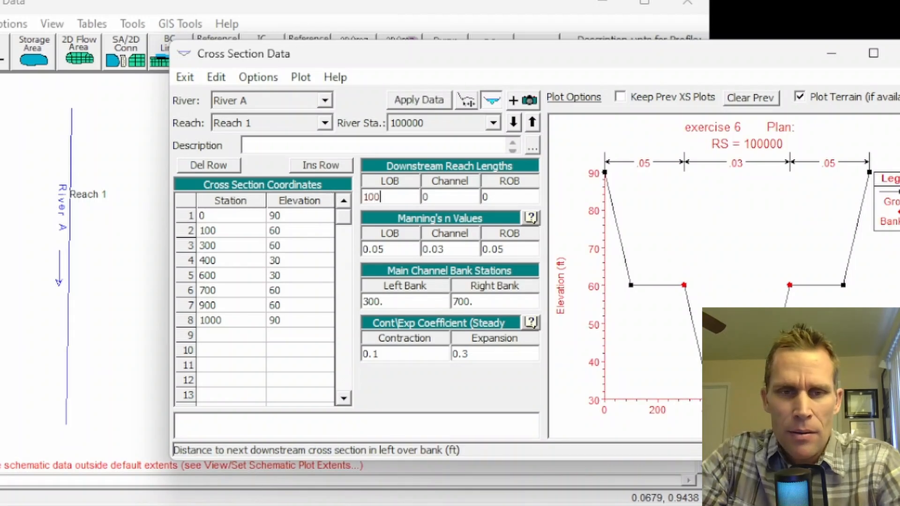
key(shift+Home)
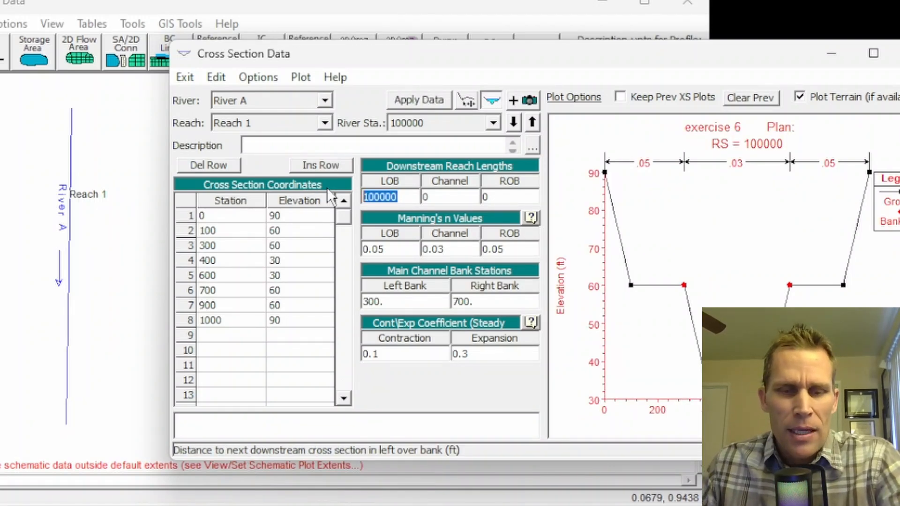
key(Tab)
key(ctrl+v)
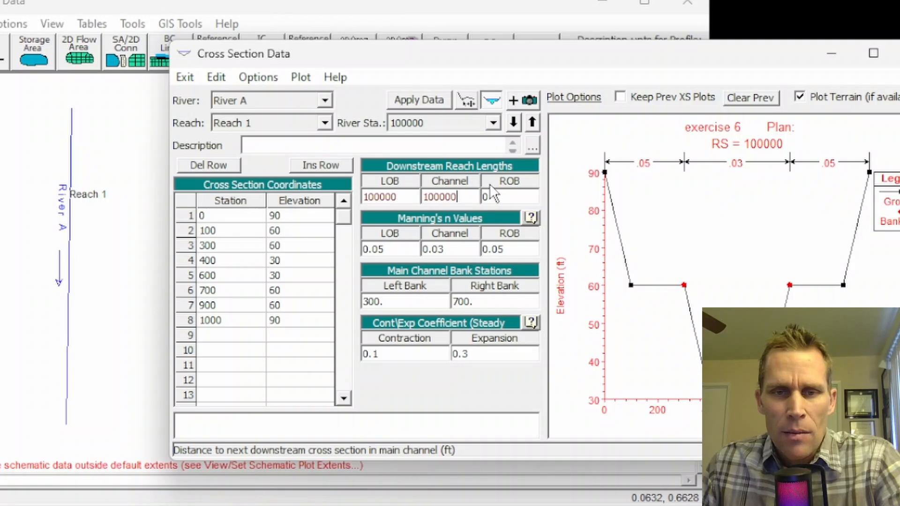
key(Tab)
key(ctrl+v)
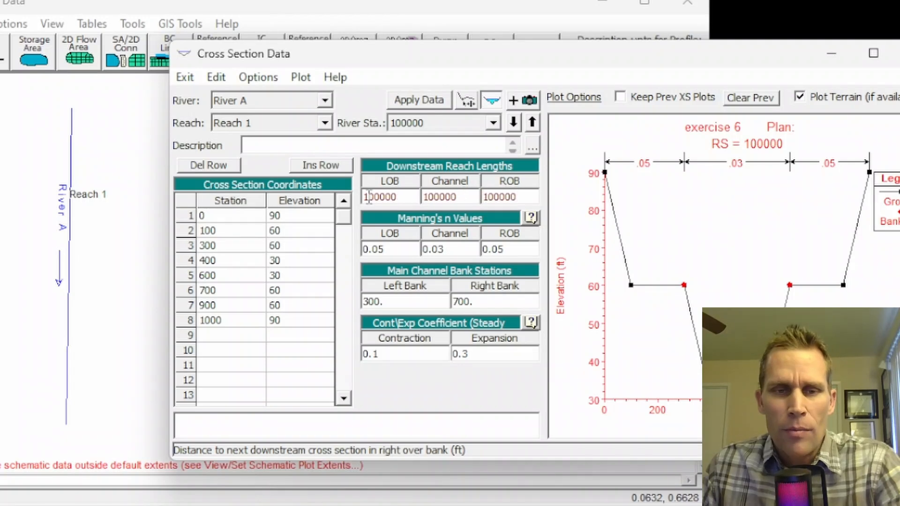
Step: Raise all elevations of the cross section at river station 100000 by 200 ft and apply the data
click(291, 214)
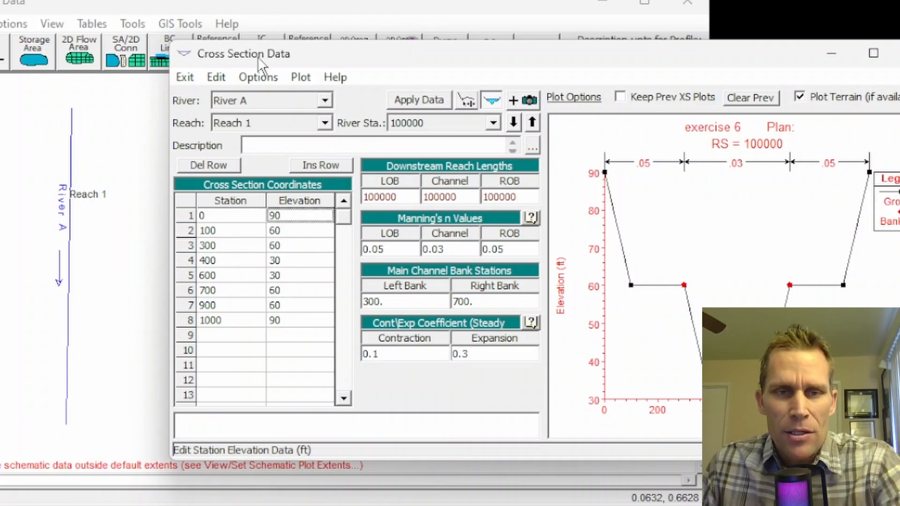
click(258, 78)
click(285, 190)
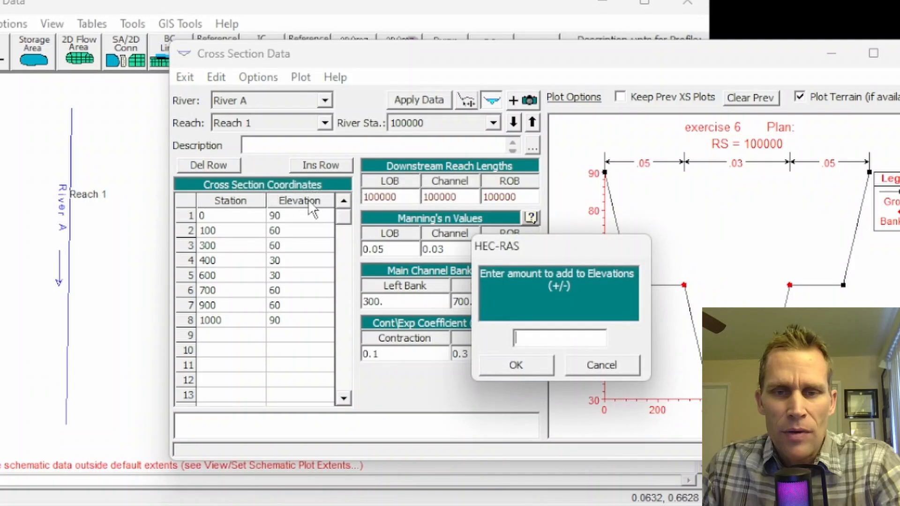
text(200)
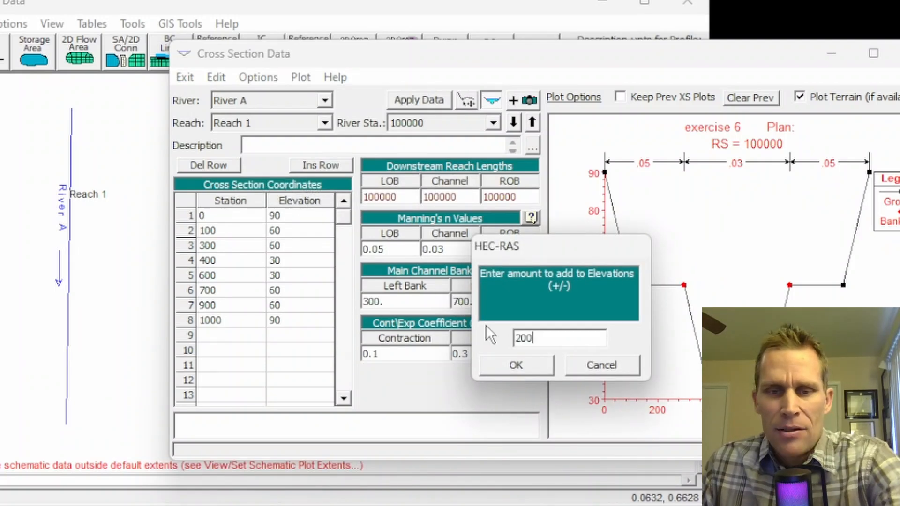
click(514, 365)
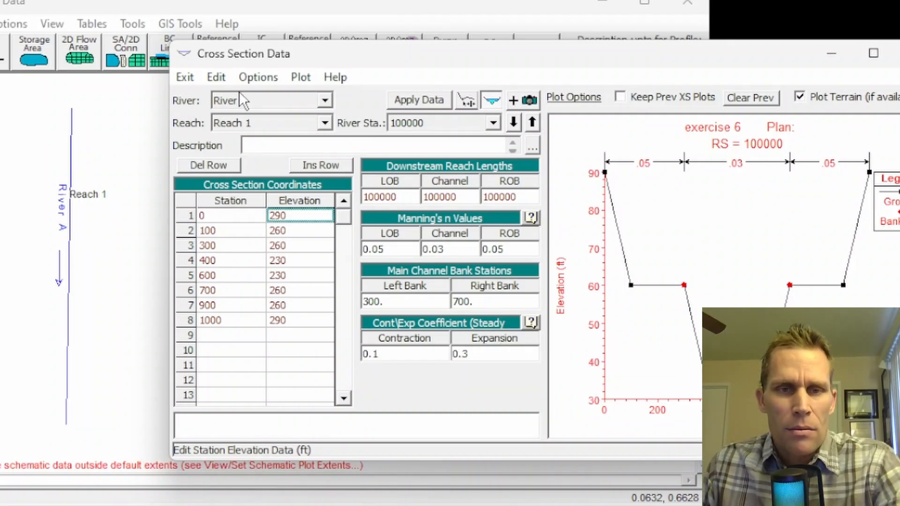
click(406, 99)
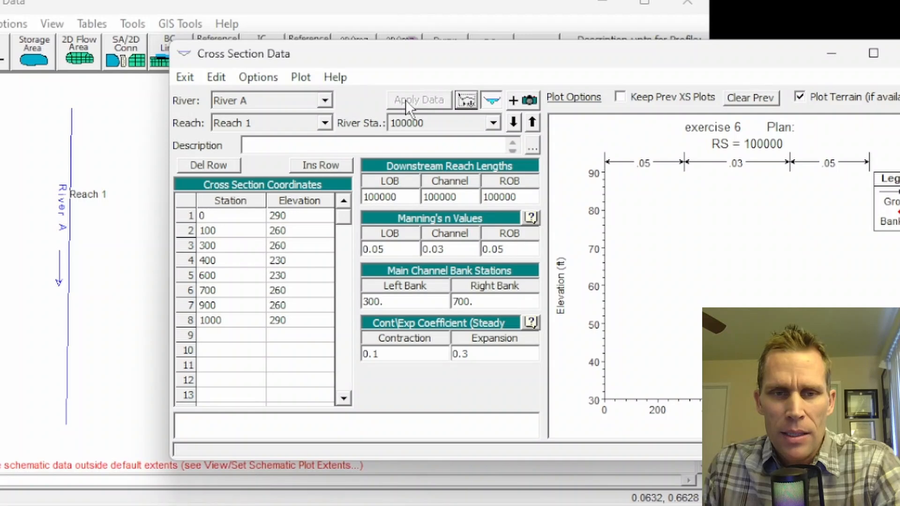
Step: Plot the reach profile to check the ground line between both cross sections, and close the plot and the cross section editor
click(303, 79)
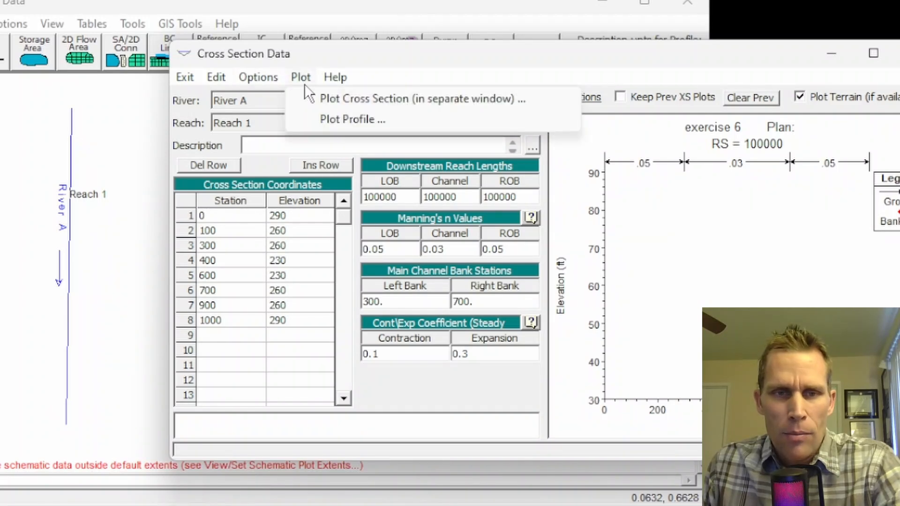
click(336, 121)
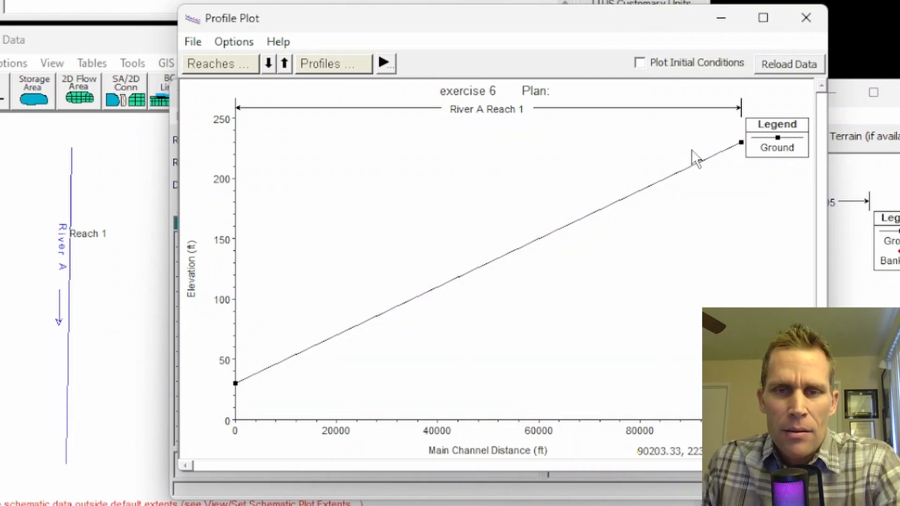
click(806, 17)
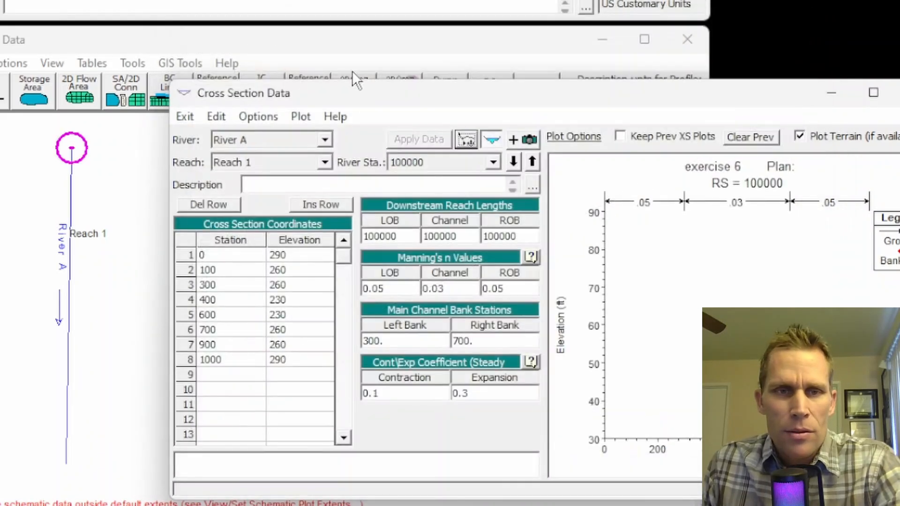
click(186, 118)
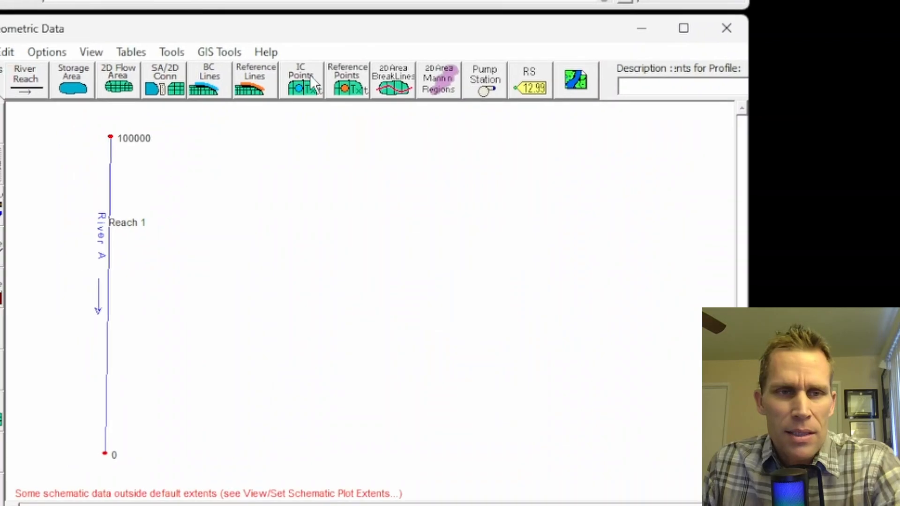
Step: Interpolate cross sections within Reach 1 of River A for all river stations, with a maximum distance of 5000 between them
click(212, 41)
mouse_move(244, 62)
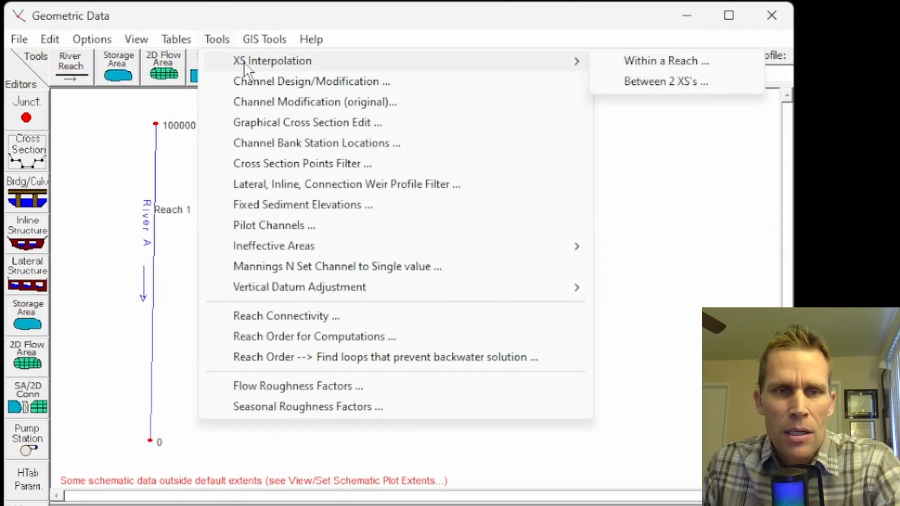
click(654, 64)
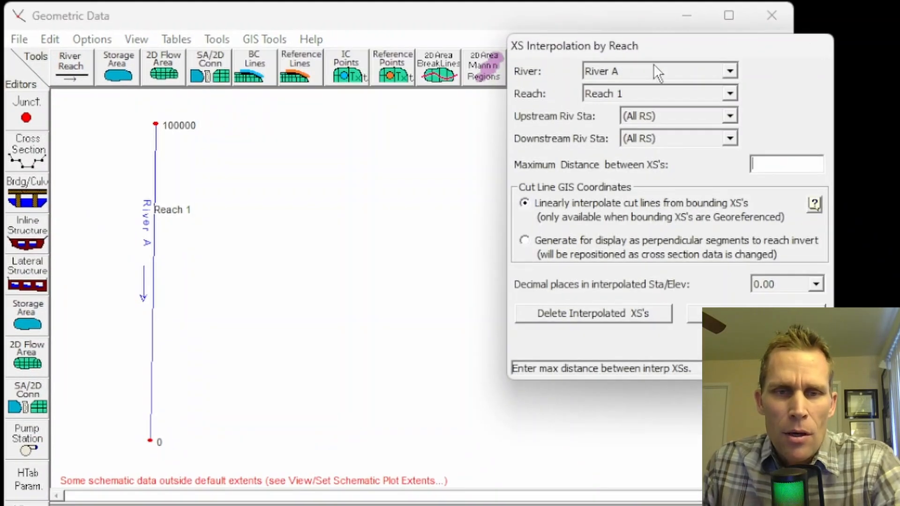
drag(533, 51, 261, 69)
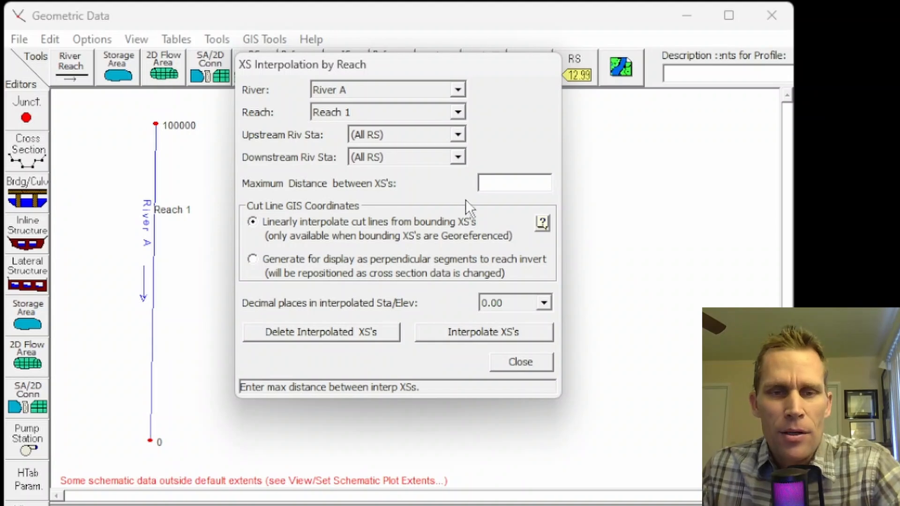
text(5000)
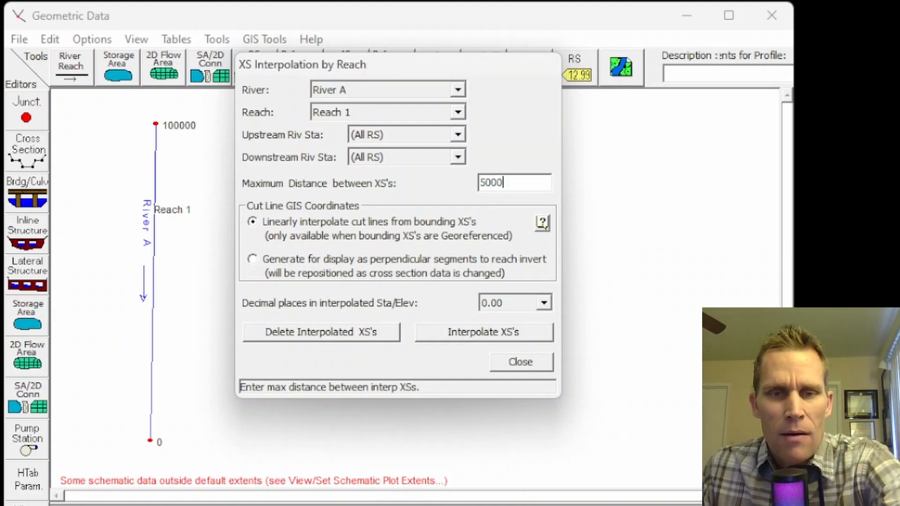
click(463, 331)
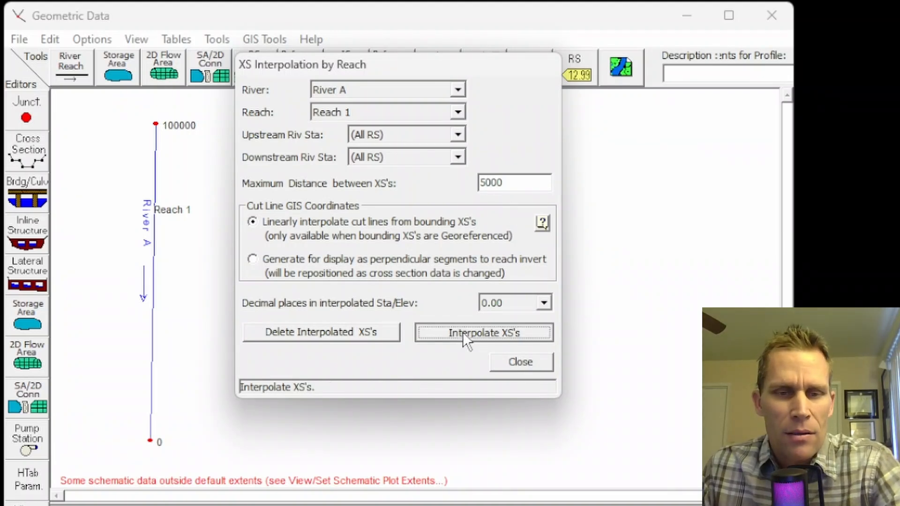
click(510, 360)
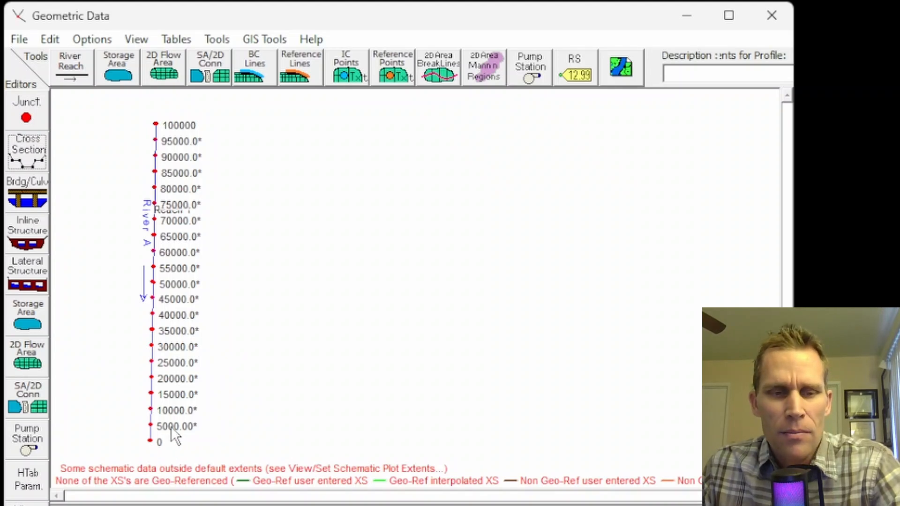
Step: Save the geometry data in the project folder with the title s=0.002
click(29, 40)
click(85, 123)
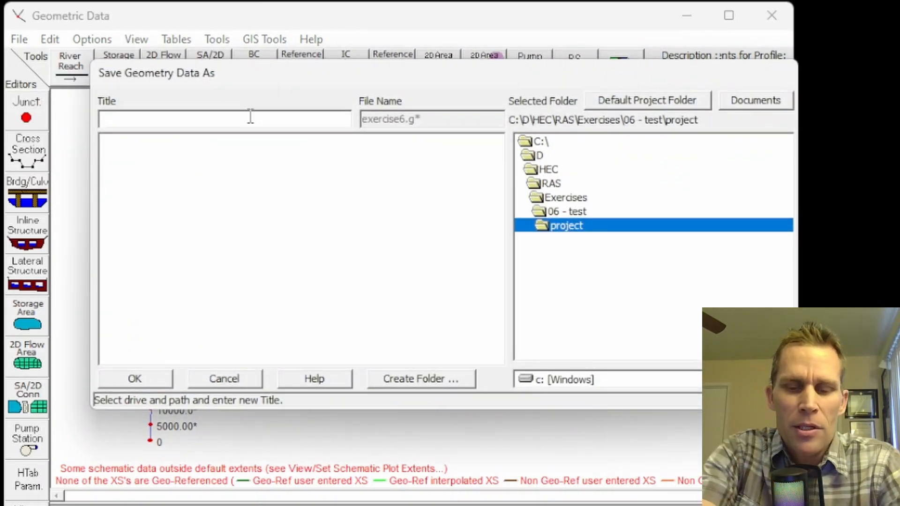
text(s=0.)
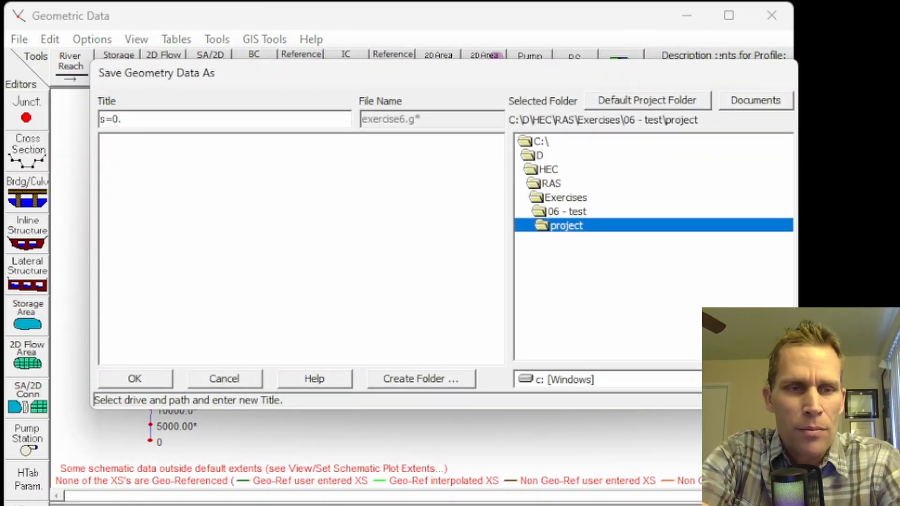
text(002)
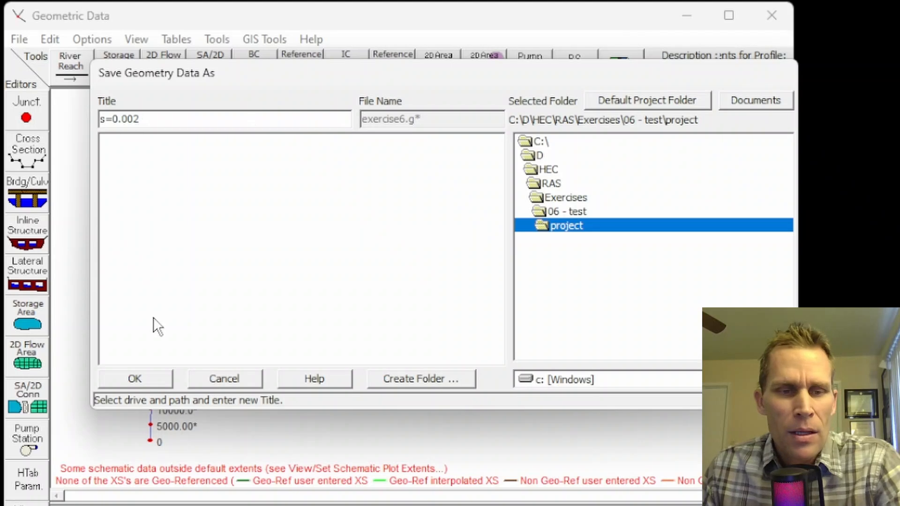
click(136, 378)
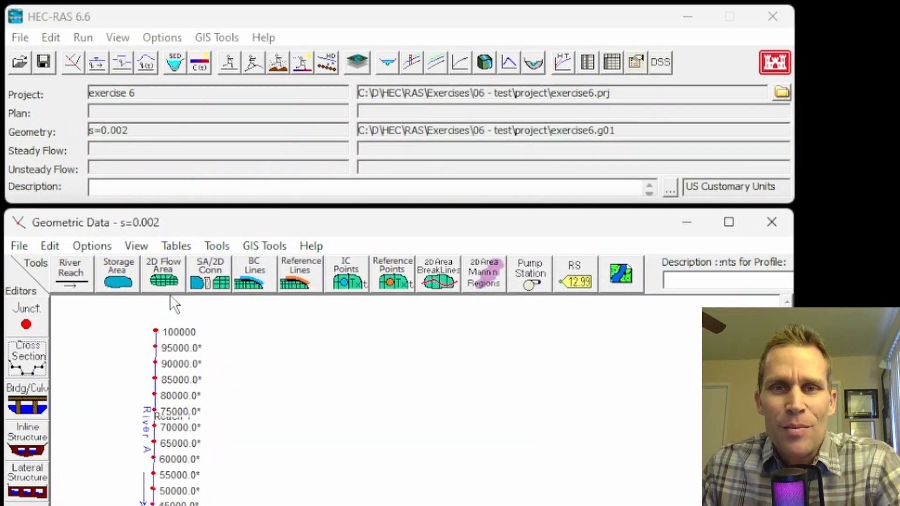
Step: Open the steady flow data and set the PF 1 flow at river station 100000 to 100000 cfs
click(53, 41)
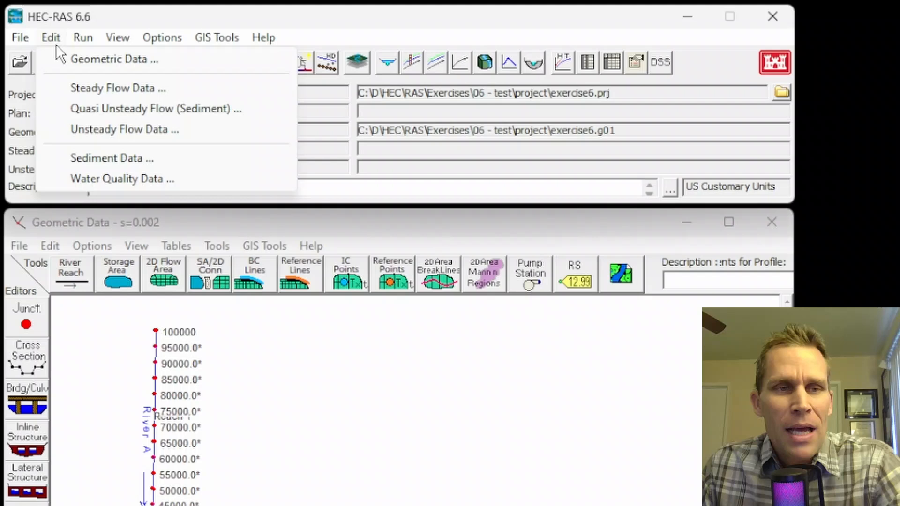
click(84, 85)
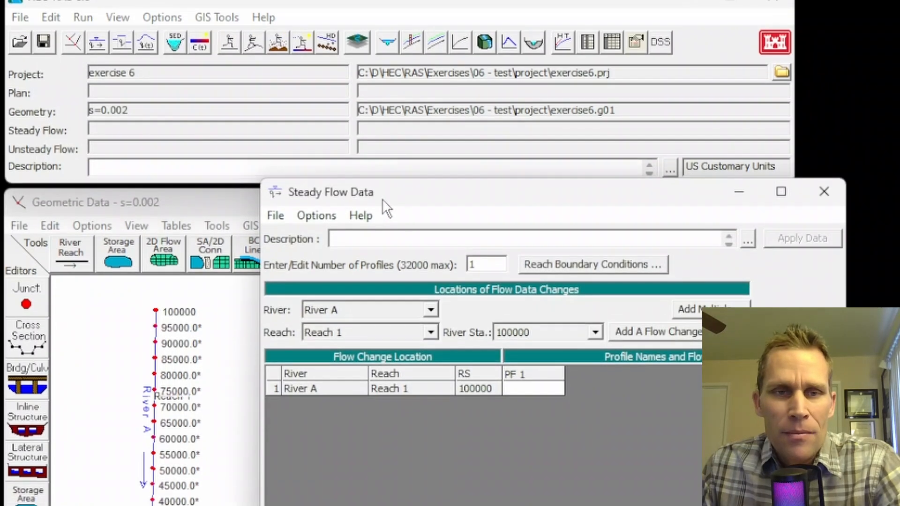
drag(382, 219, 339, 190)
click(482, 227)
text(1)
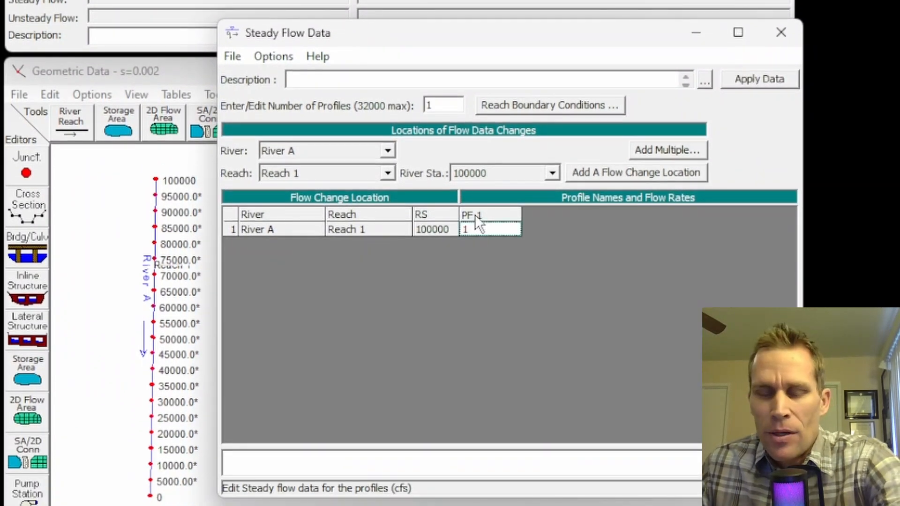
text(00000)
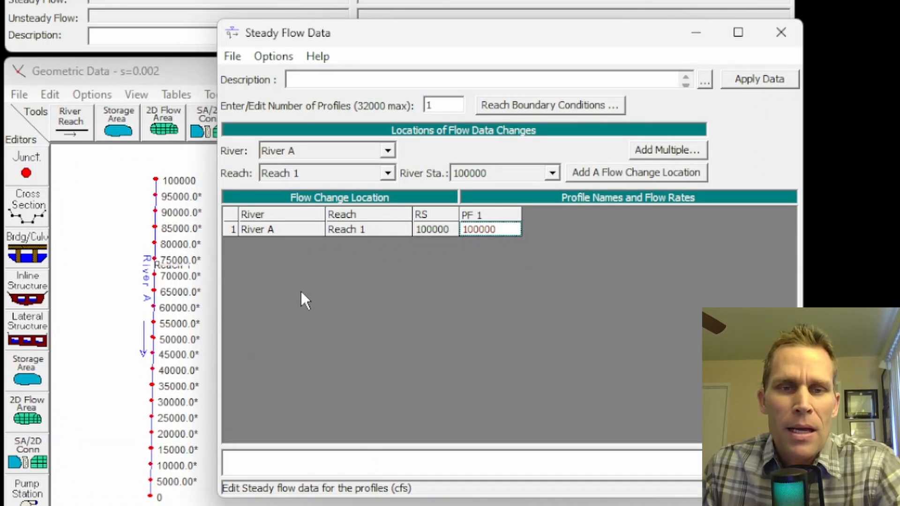
Step: Assign Normal Depth with a slope of 0.002 as the downstream boundary condition of Reach 1 for all profiles
click(515, 104)
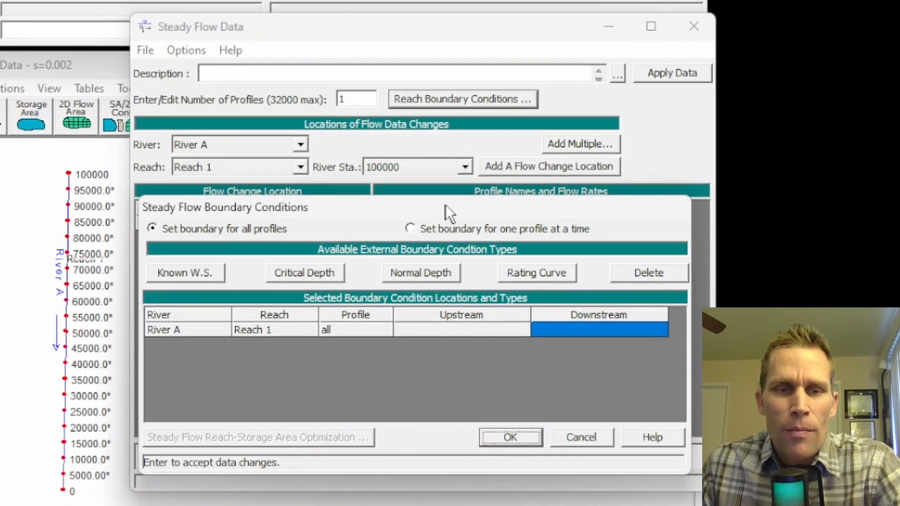
drag(499, 213, 513, 180)
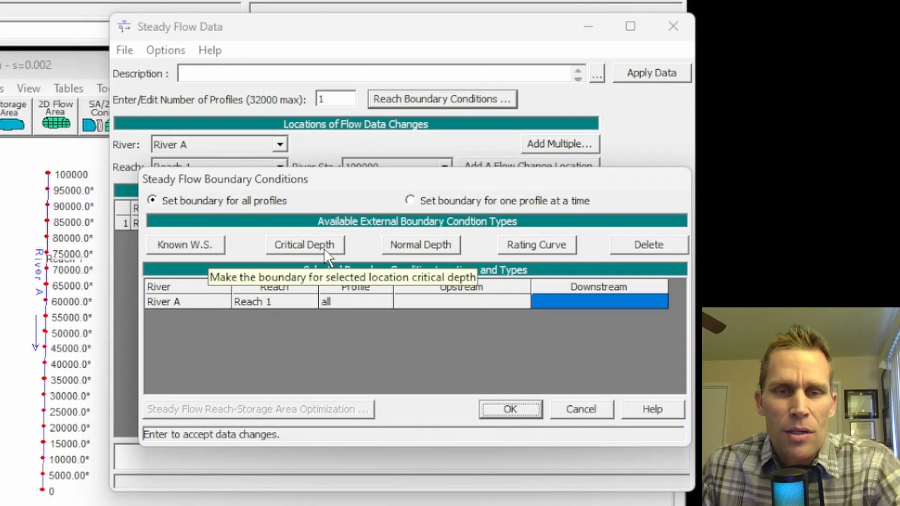
click(417, 248)
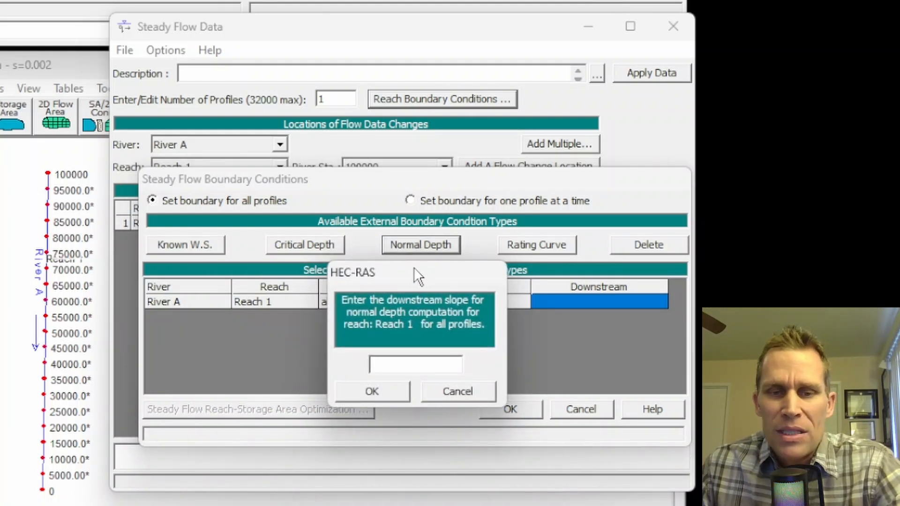
text(0.002)
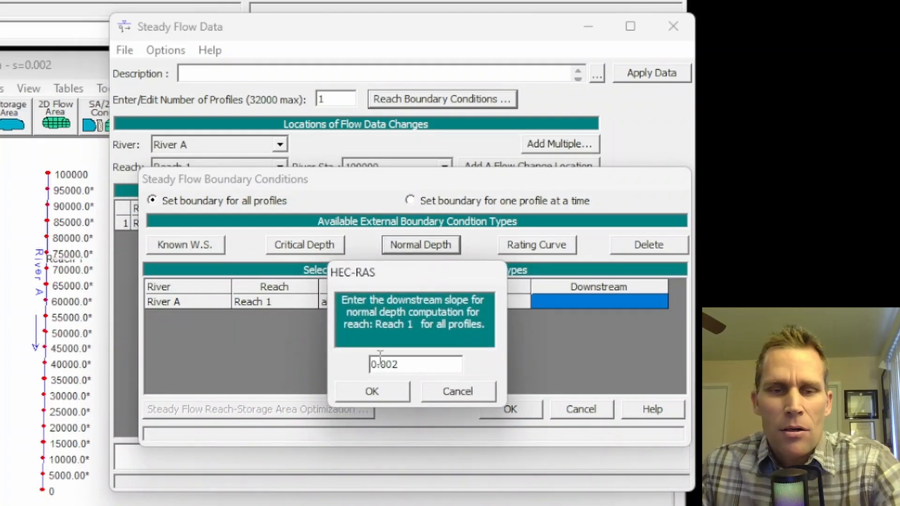
drag(404, 364, 355, 368)
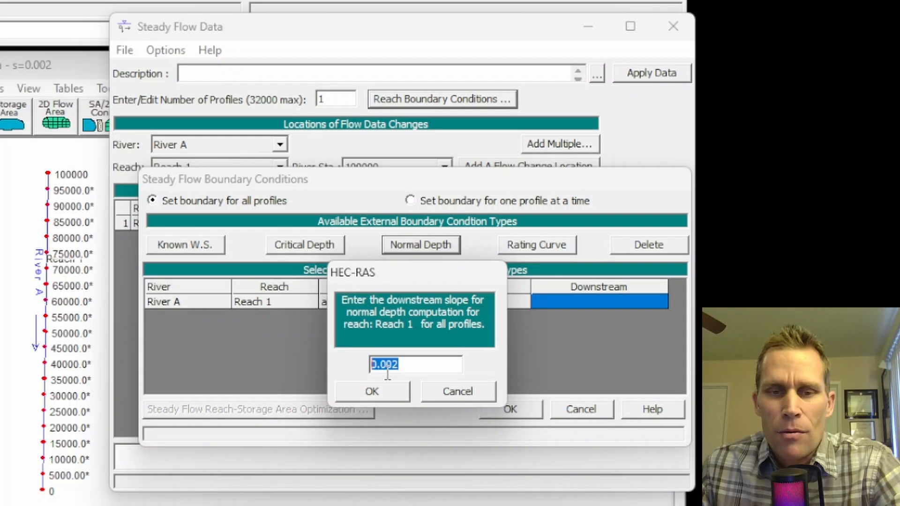
click(381, 392)
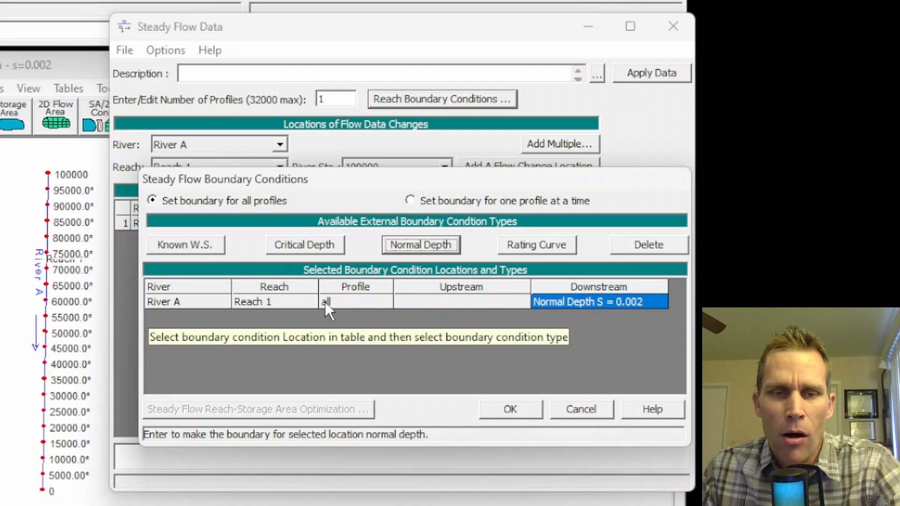
Step: Look at the one-profile-at-a-time mode, return to setting the boundary for all profiles, and accept the boundary conditions
click(154, 200)
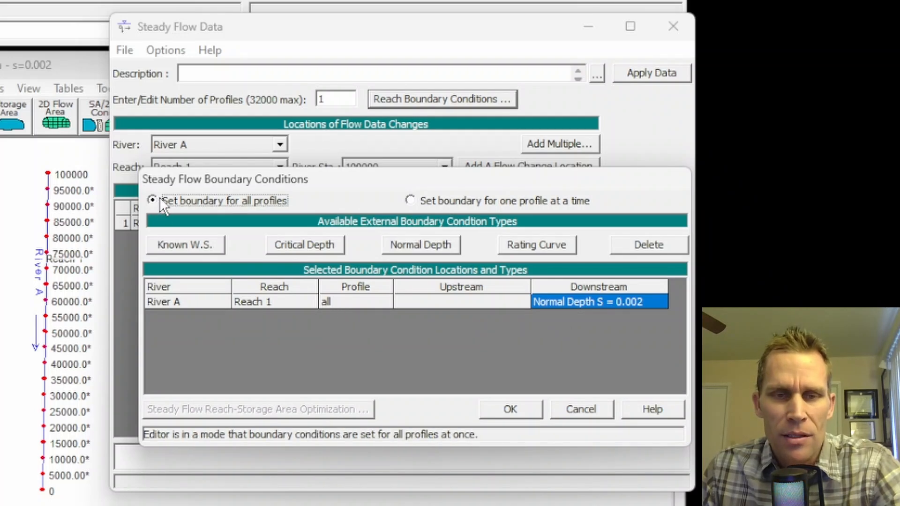
click(410, 201)
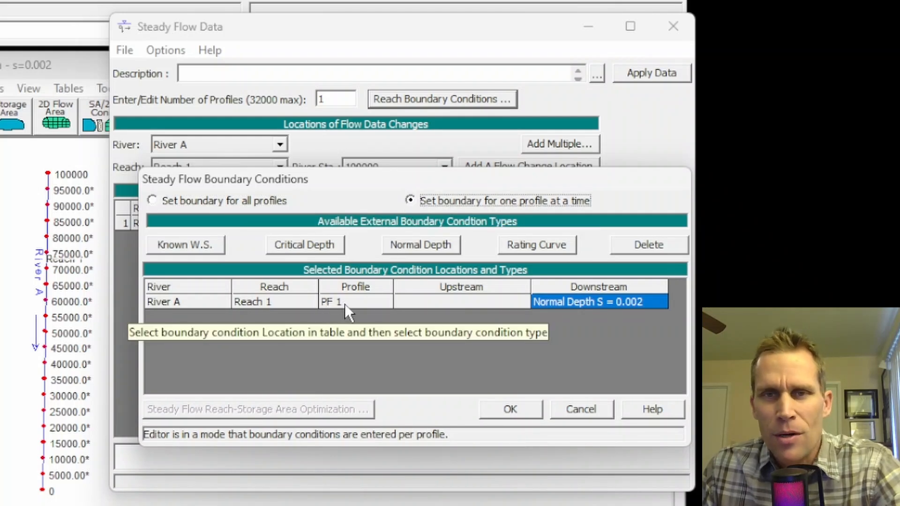
click(154, 205)
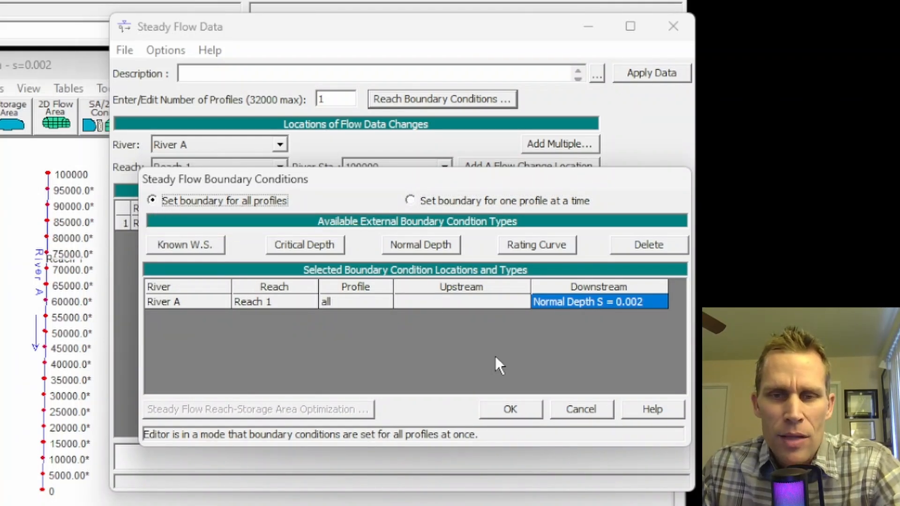
click(509, 409)
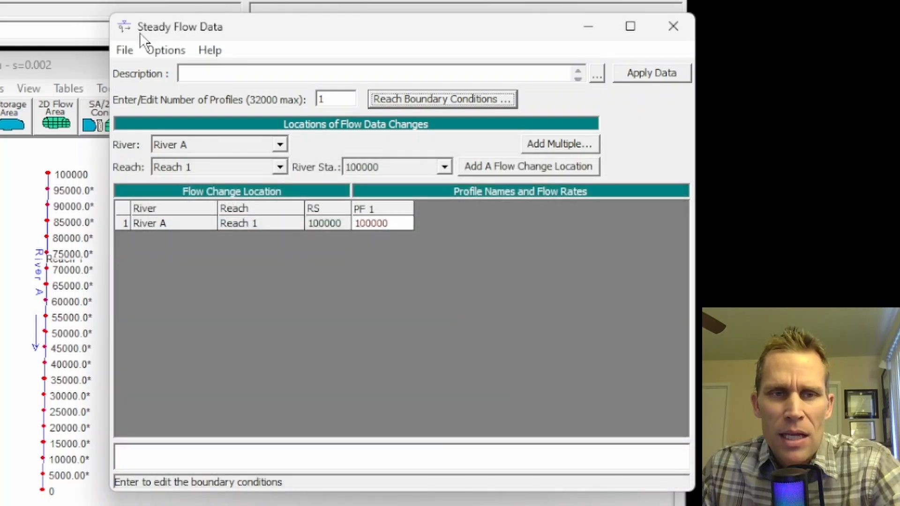
Step: Create new flow data in the project folder with the title "normal depth, s=0.002"
click(134, 50)
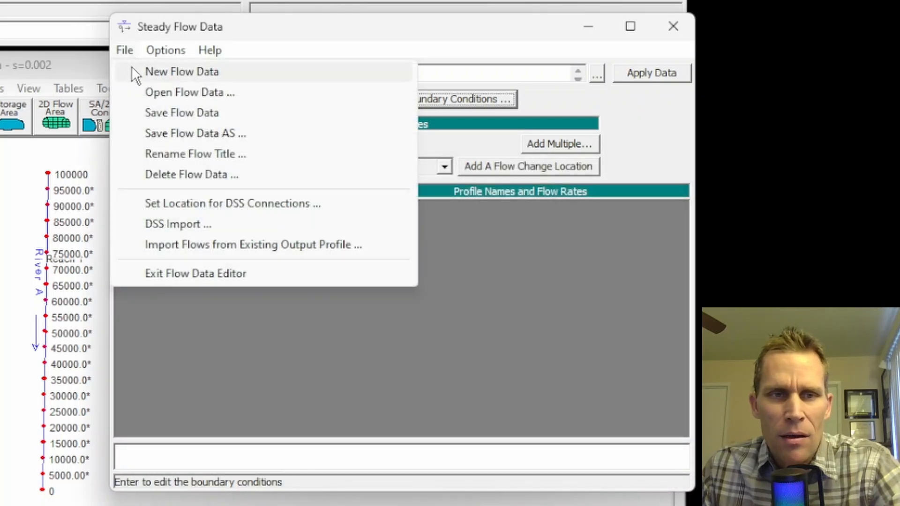
click(132, 70)
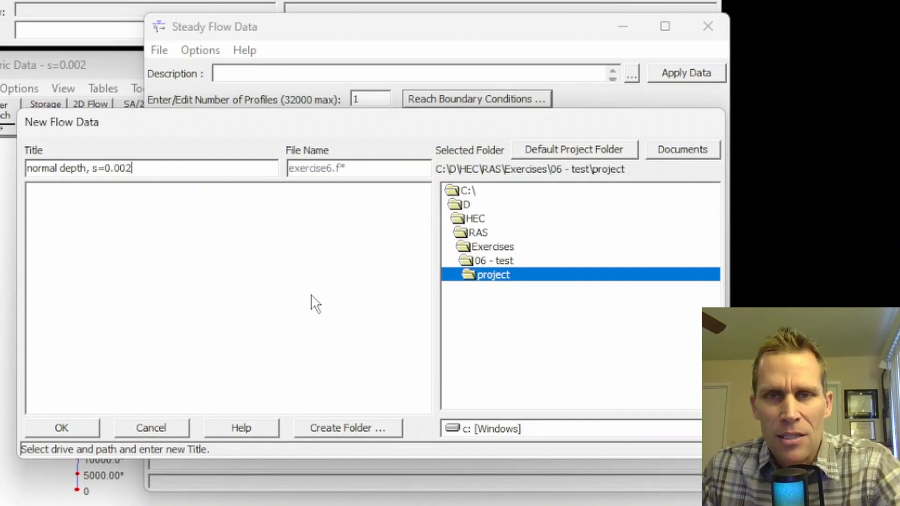
click(80, 428)
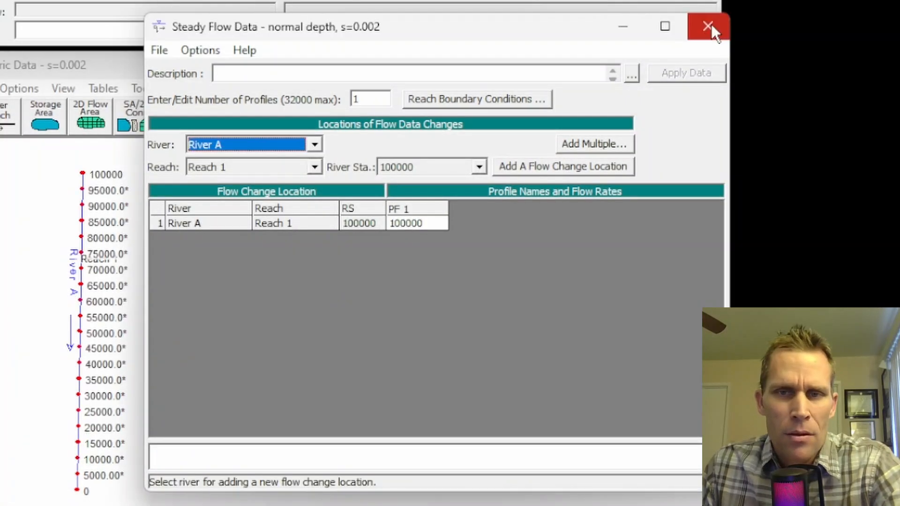
Step: Close the steady flow data, open the steady flow analysis, and enable the Critical Always Calculated output option
click(711, 27)
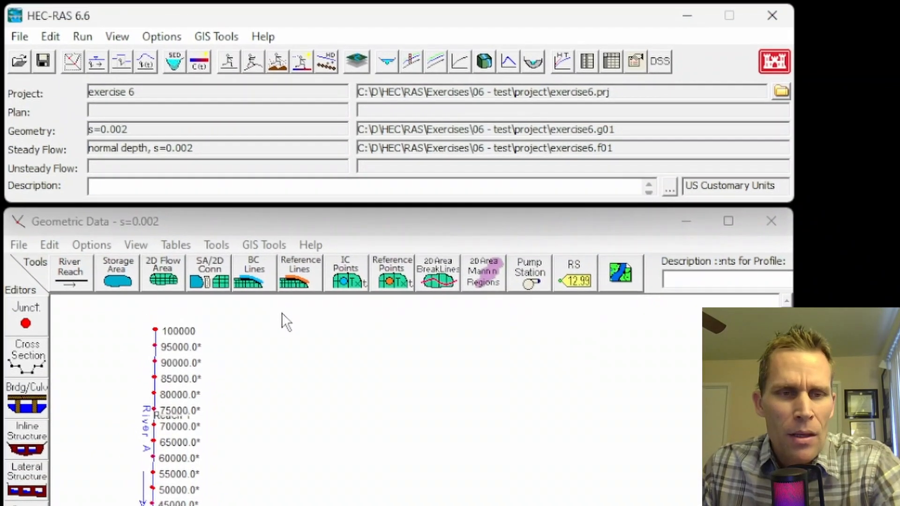
click(229, 59)
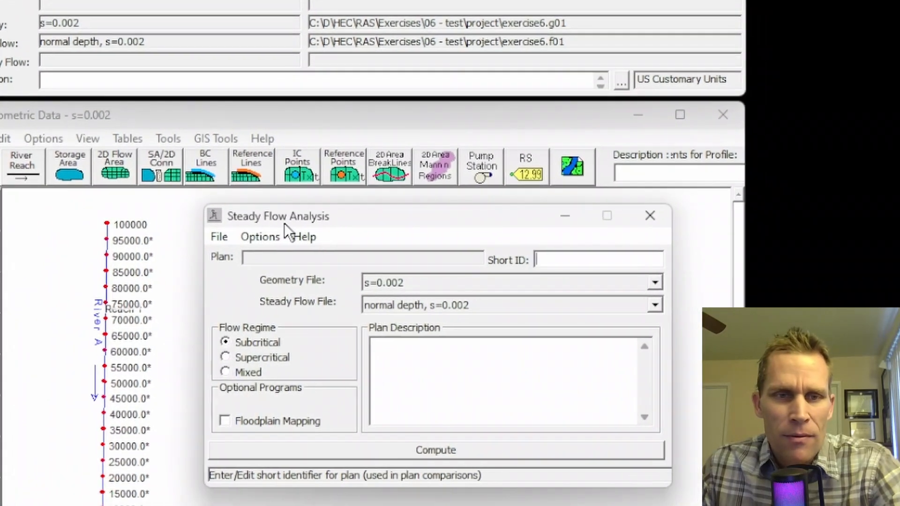
drag(284, 223, 279, 223)
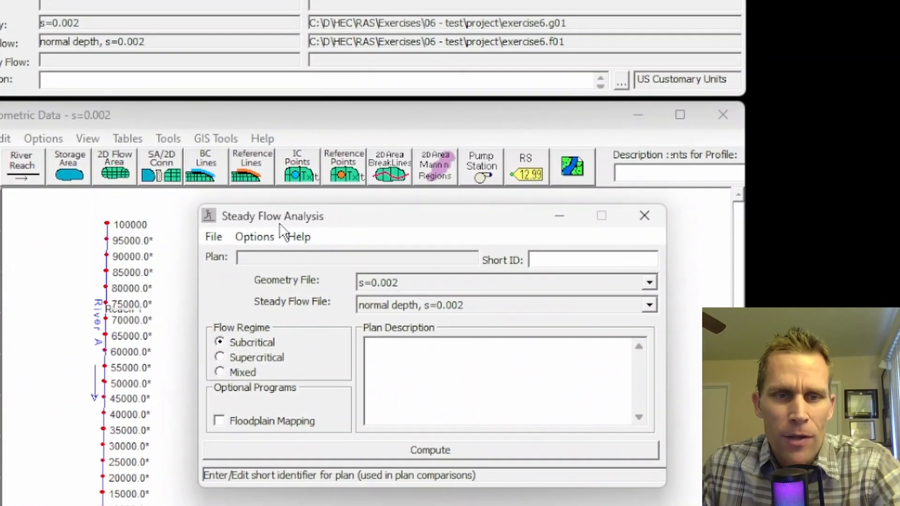
click(253, 235)
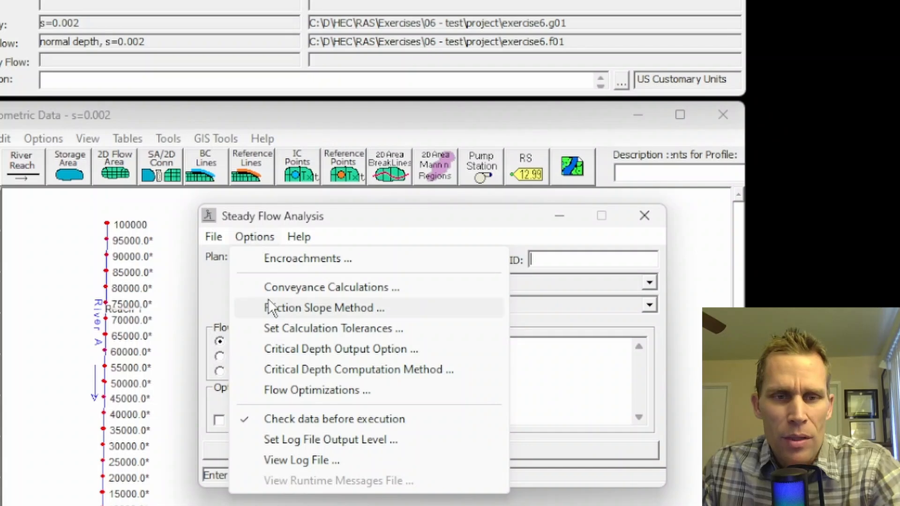
click(312, 349)
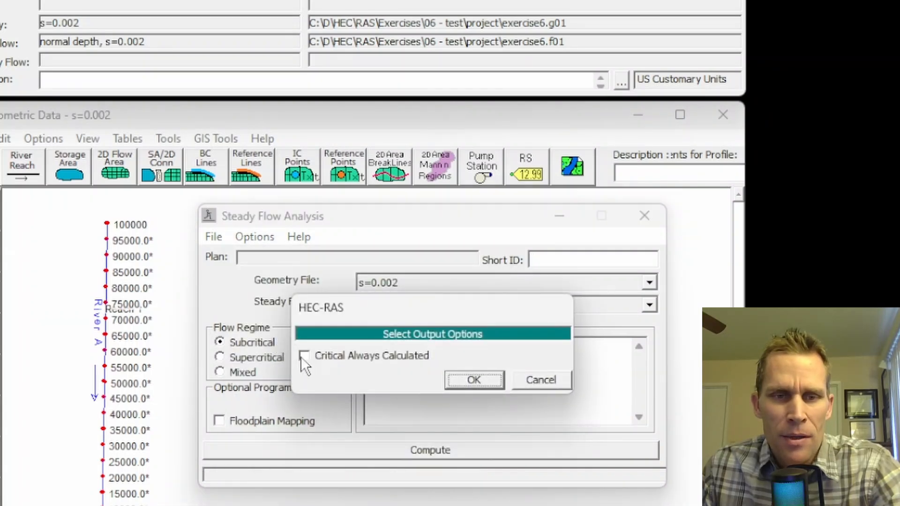
click(304, 357)
click(474, 380)
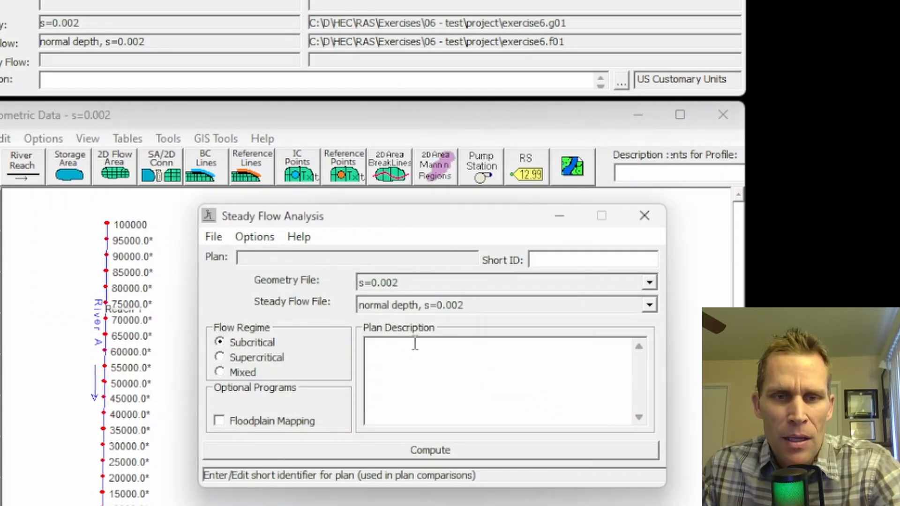
Step: Choose geometry file "s=0.002" and steady flow file "normal depth, s=0.002" for the plan
click(412, 284)
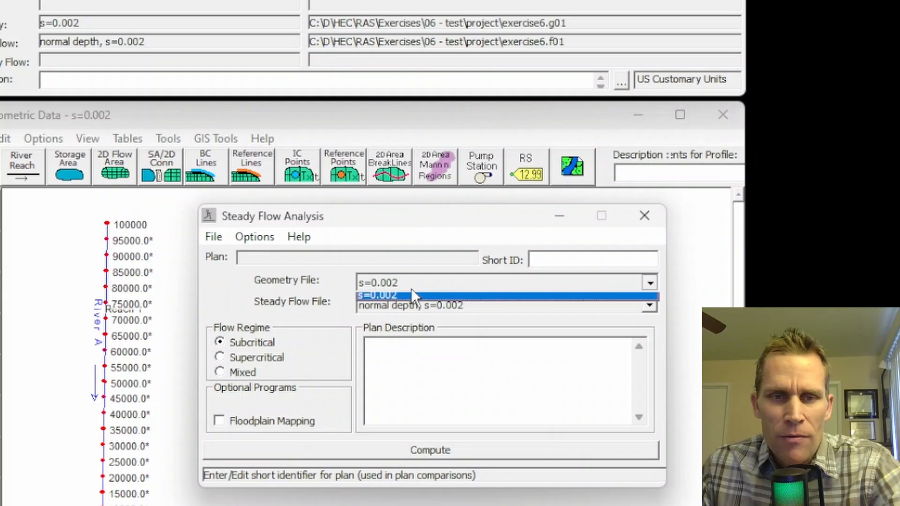
click(410, 293)
click(410, 305)
click(409, 318)
key(ctrl+c)
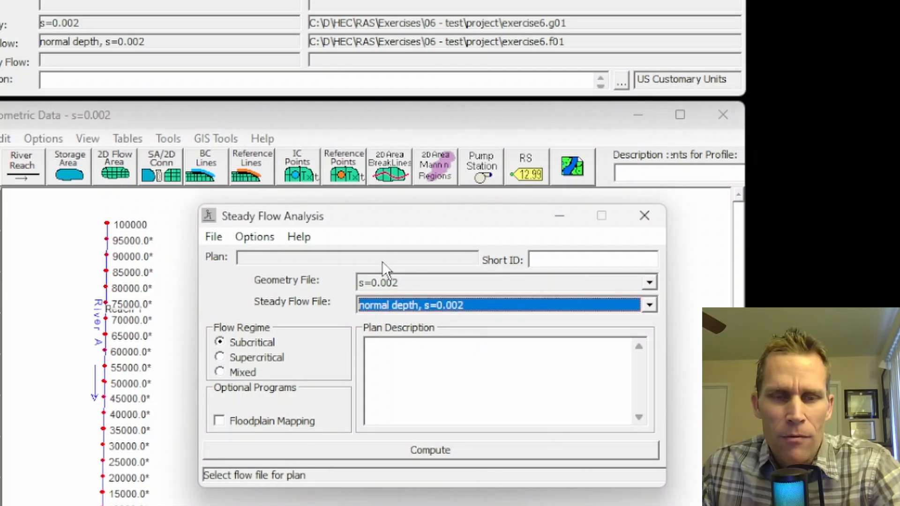
Step: Save the plan with the title and short identifier "normal depth, s=0.002", and compute the steady flow simulation
click(213, 237)
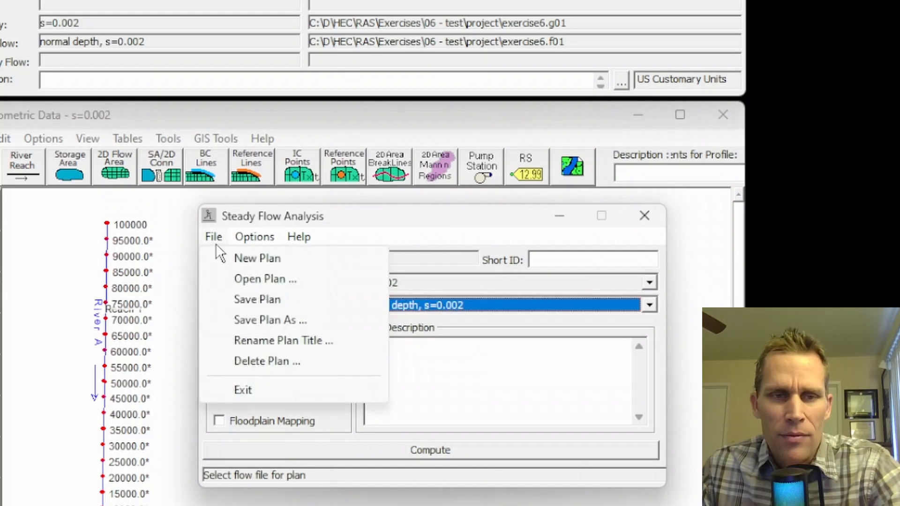
click(245, 298)
key(ctrl+v)
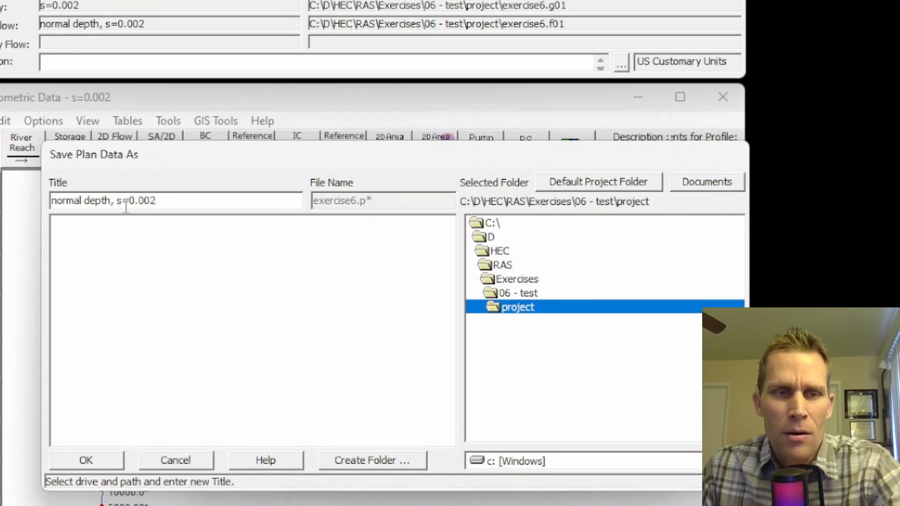
click(110, 463)
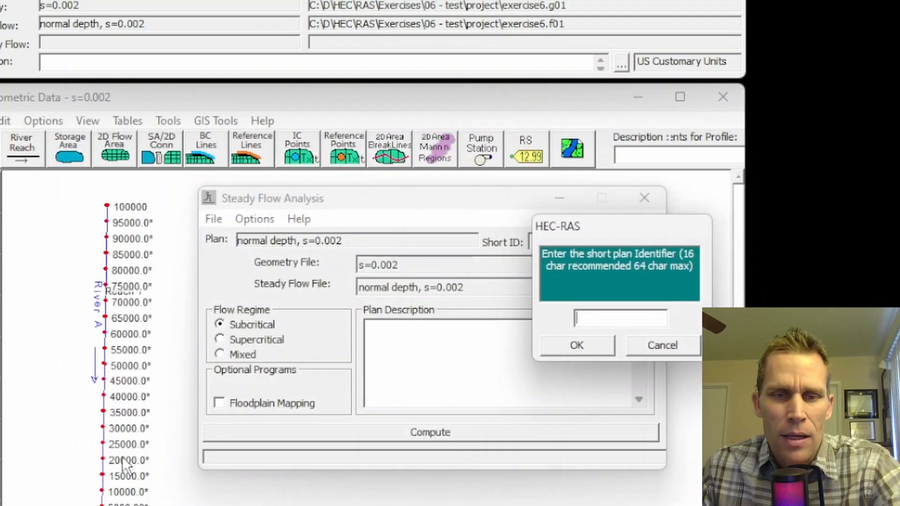
key(ctrl+v)
click(573, 346)
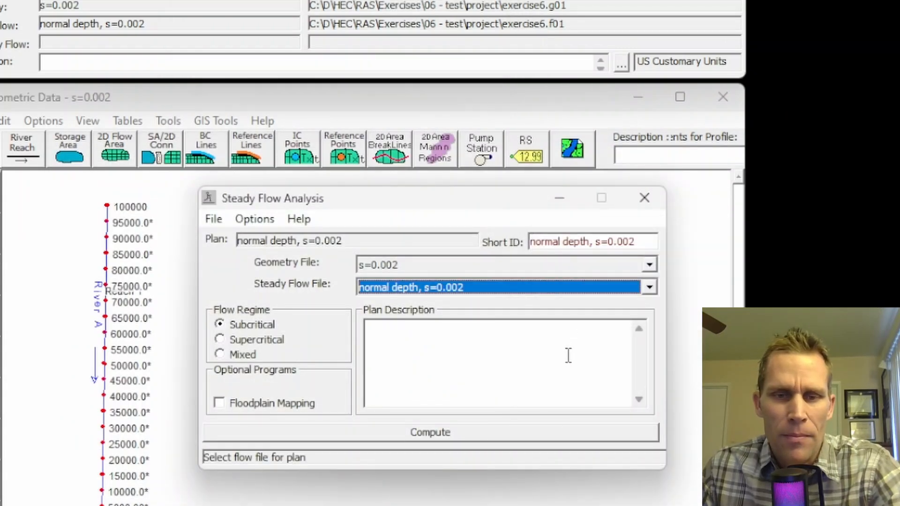
click(443, 427)
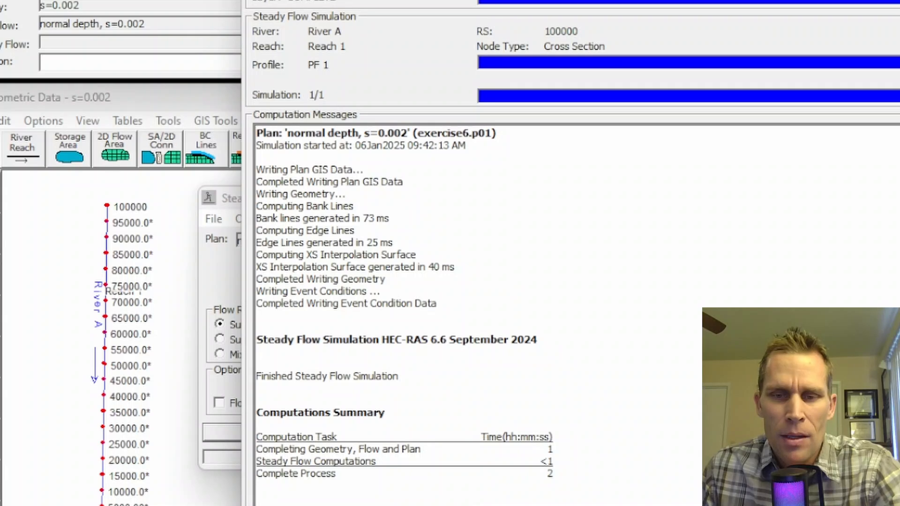
click(844, 497)
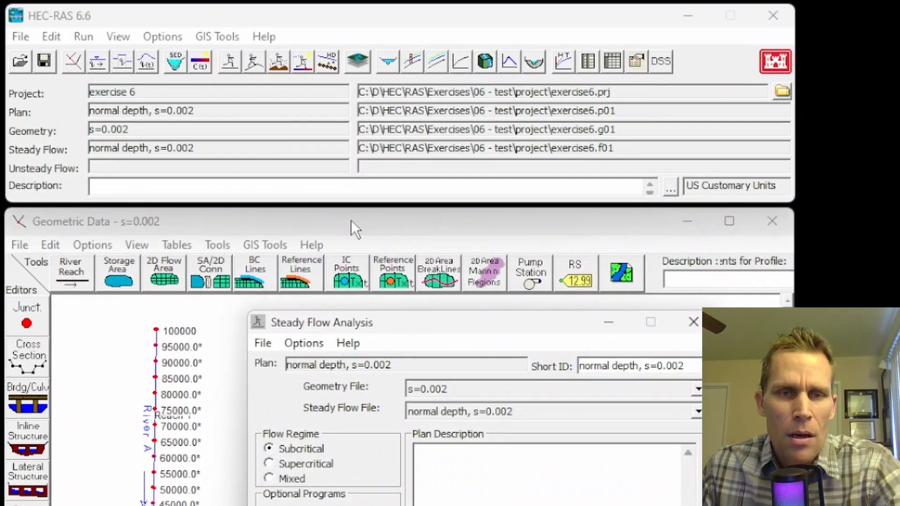
Step: Examine the computed water surface and critical depth in the River A cross section plots, stepping downstream from station 100000, and close the plot
click(123, 37)
click(134, 57)
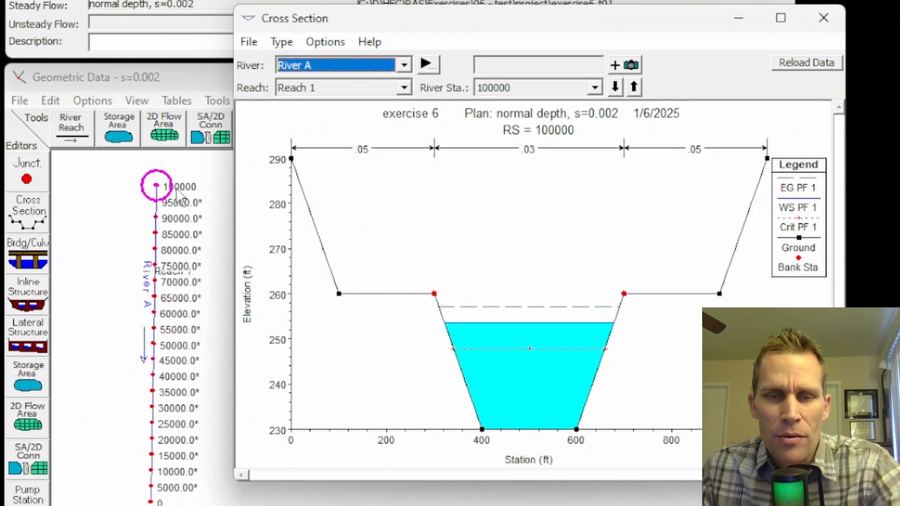
click(617, 89)
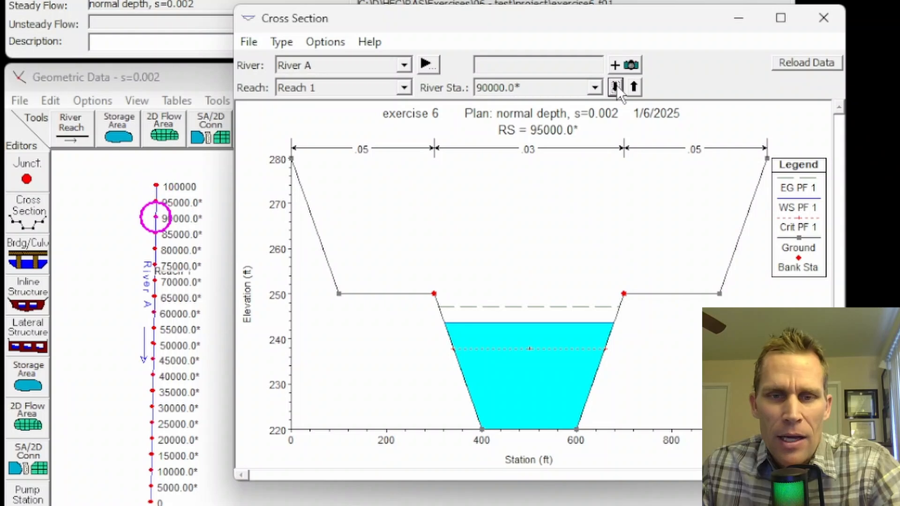
click(617, 89)
click(616, 89)
click(617, 89)
click(617, 89)
click(617, 89)
click(617, 89)
click(616, 87)
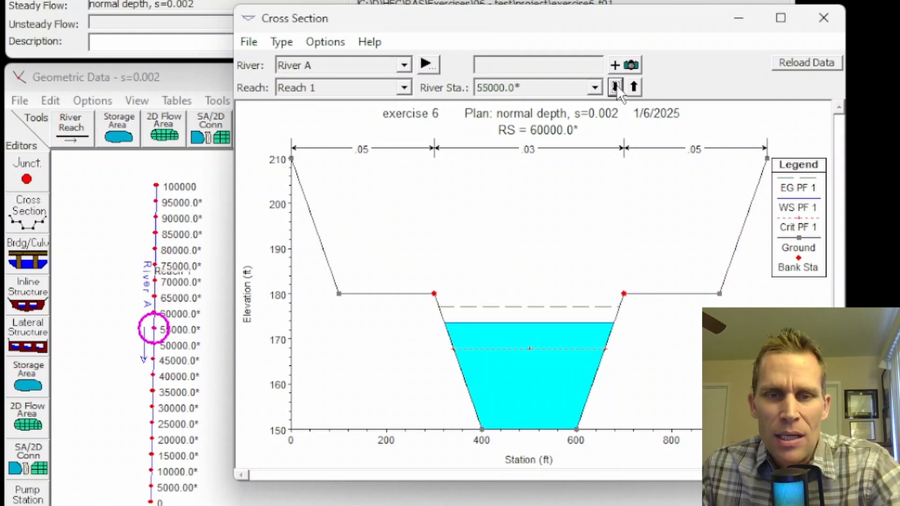
click(616, 87)
click(616, 88)
click(616, 87)
click(616, 88)
click(616, 88)
click(616, 88)
click(616, 88)
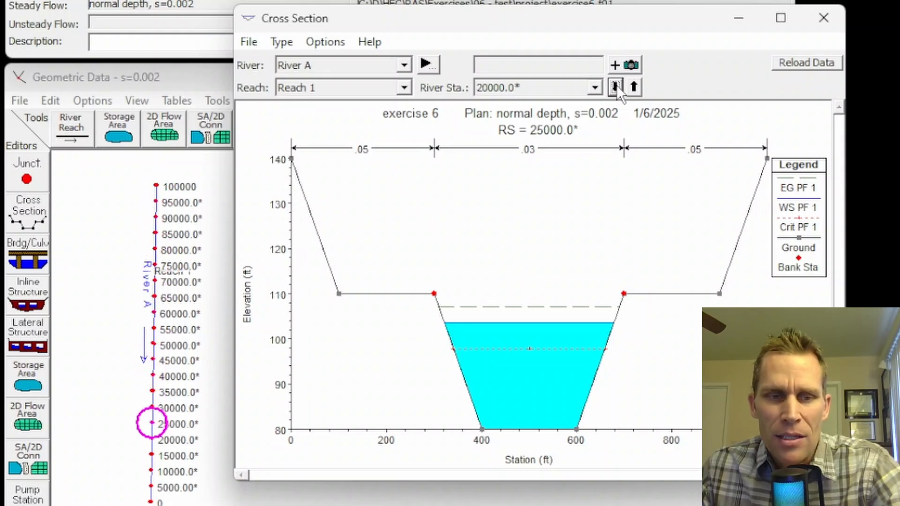
click(616, 88)
click(616, 88)
click(616, 88)
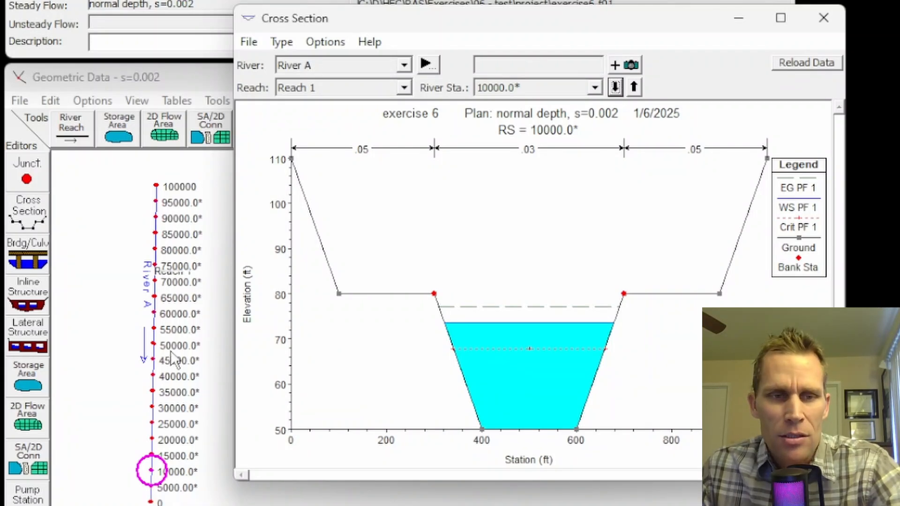
click(615, 88)
click(615, 88)
click(615, 88)
click(824, 18)
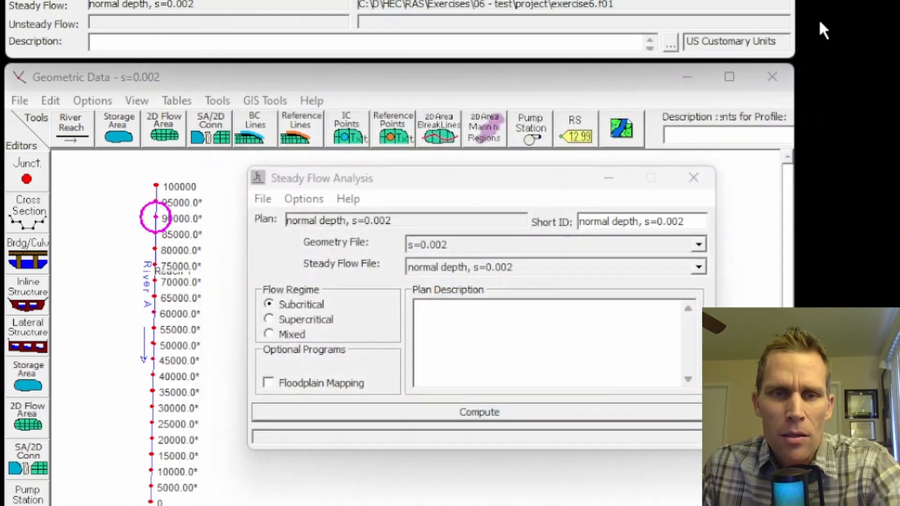
drag(417, 174, 425, 173)
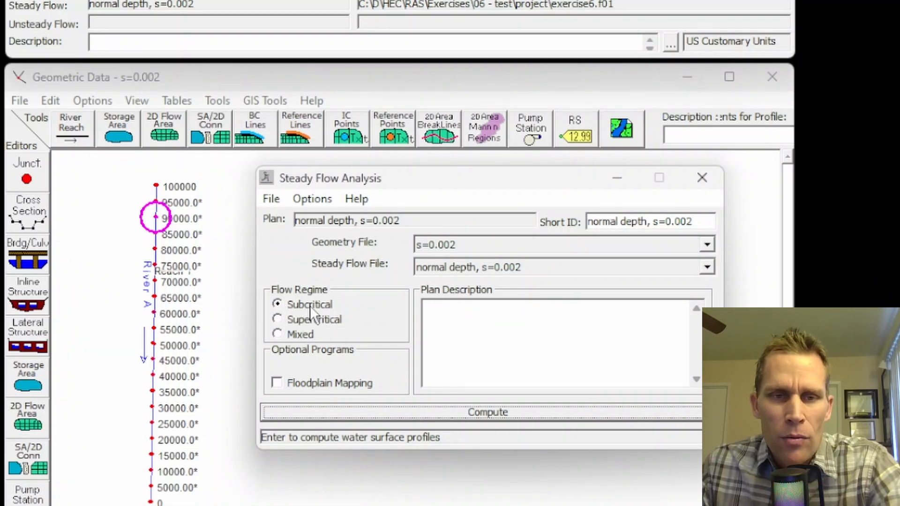
click(114, 0)
click(164, 0)
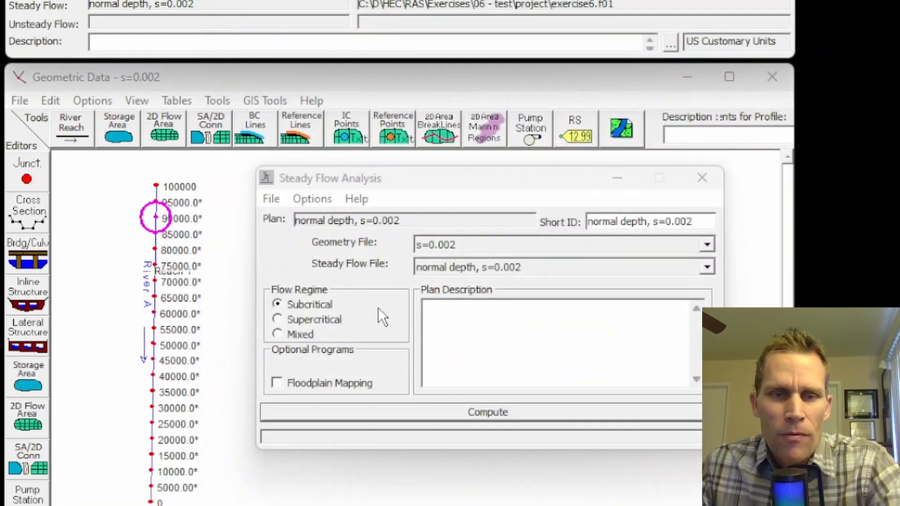
Step: Switch the plan's flow regime among the Subcritical, Supercritical and Mixed options to compare them
click(276, 320)
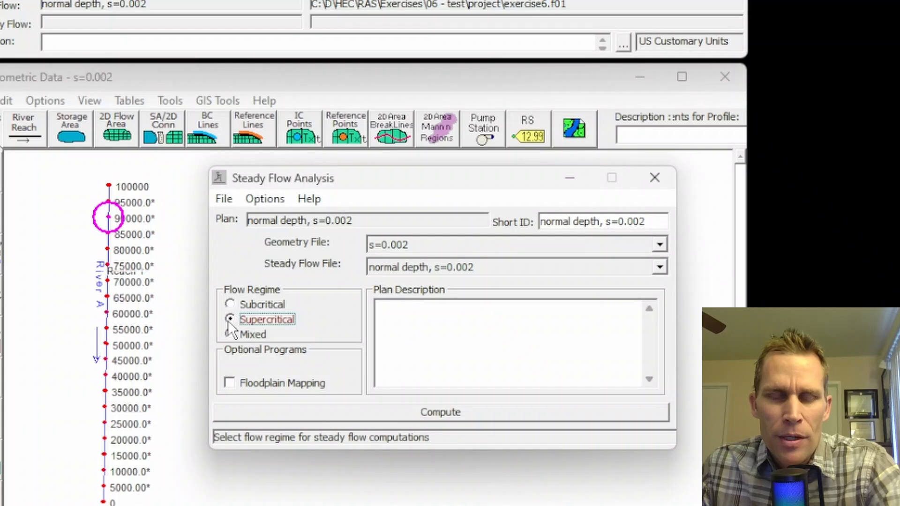
click(232, 303)
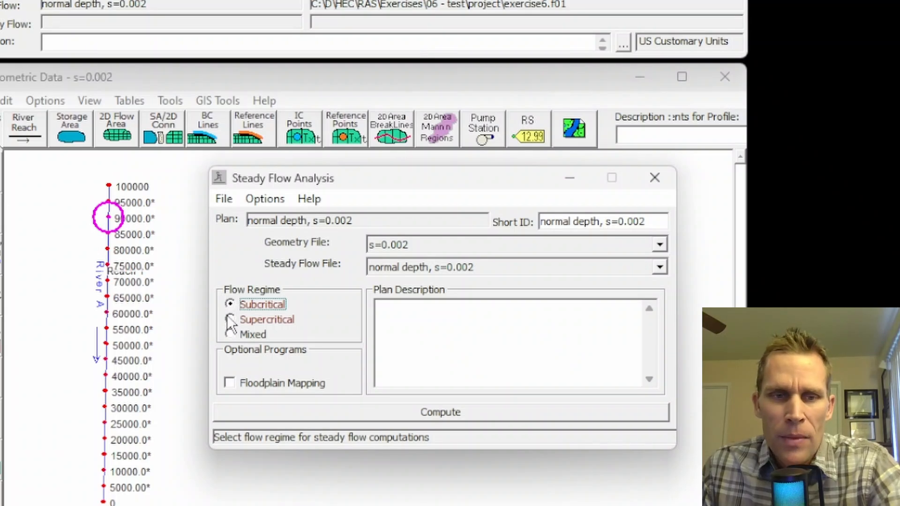
click(230, 319)
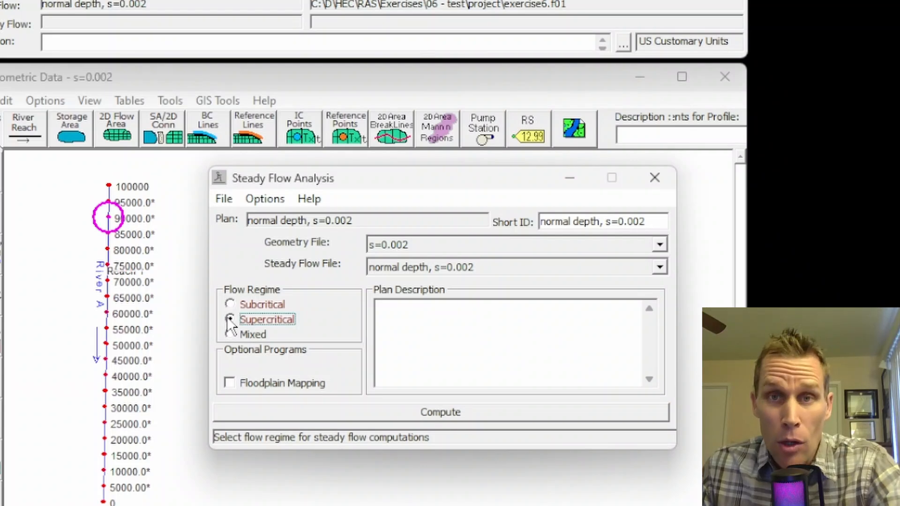
click(230, 335)
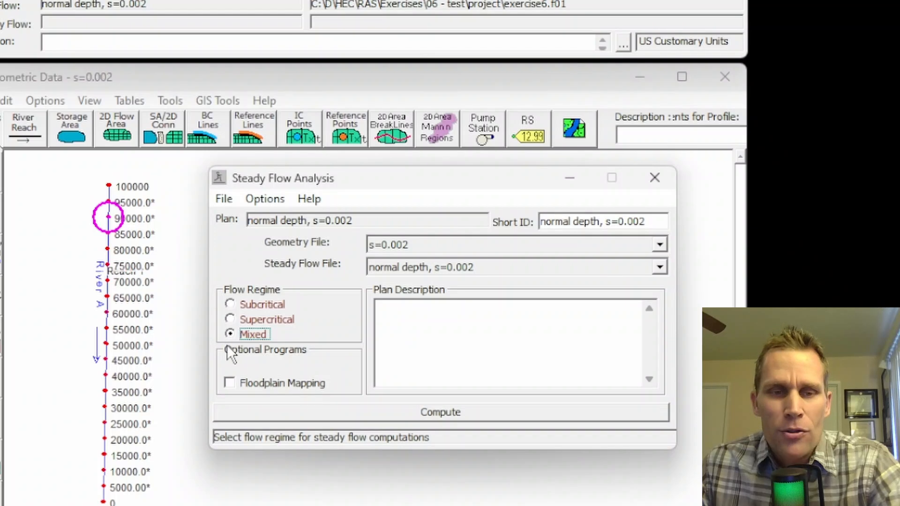
click(231, 305)
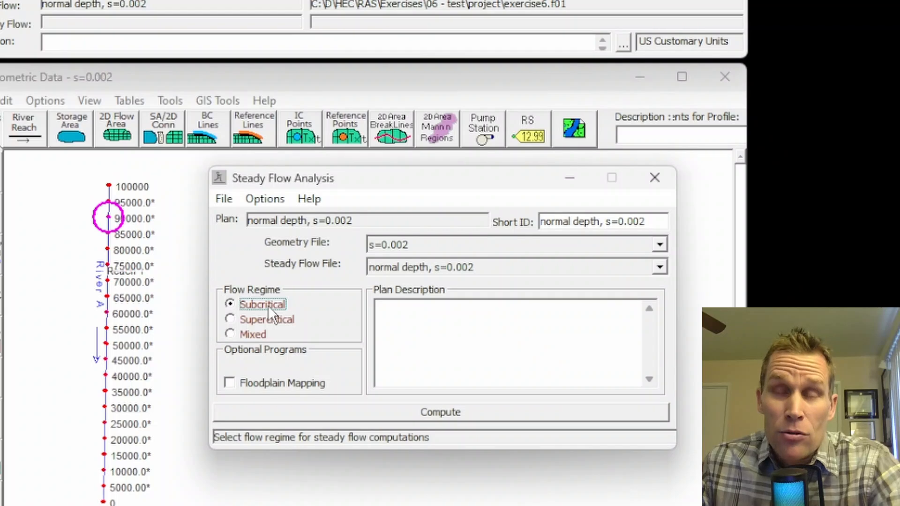
click(230, 320)
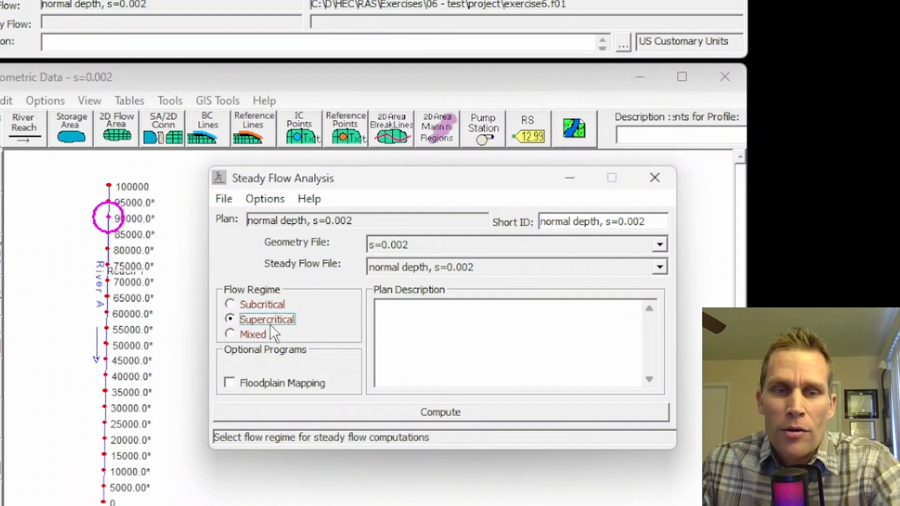
click(230, 333)
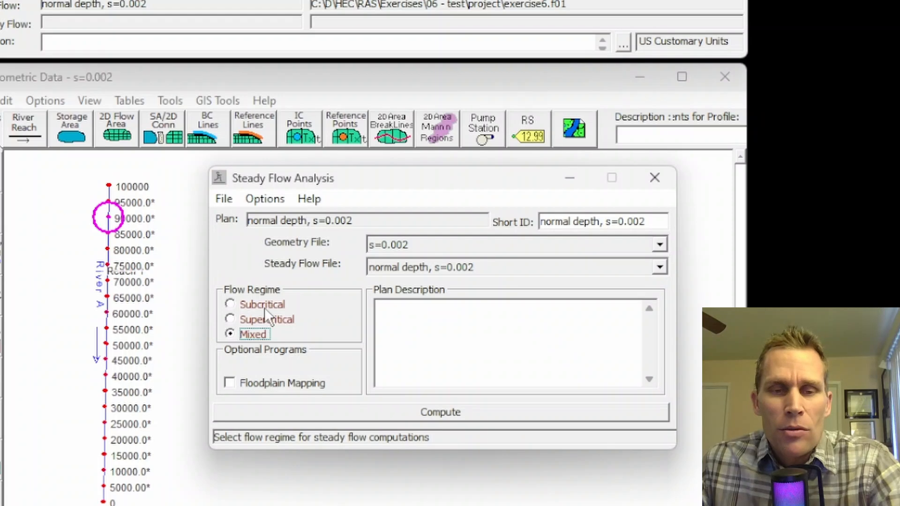
Step: Set the flow regime to Supercritical, try to compute the plan, and close the error report
click(231, 320)
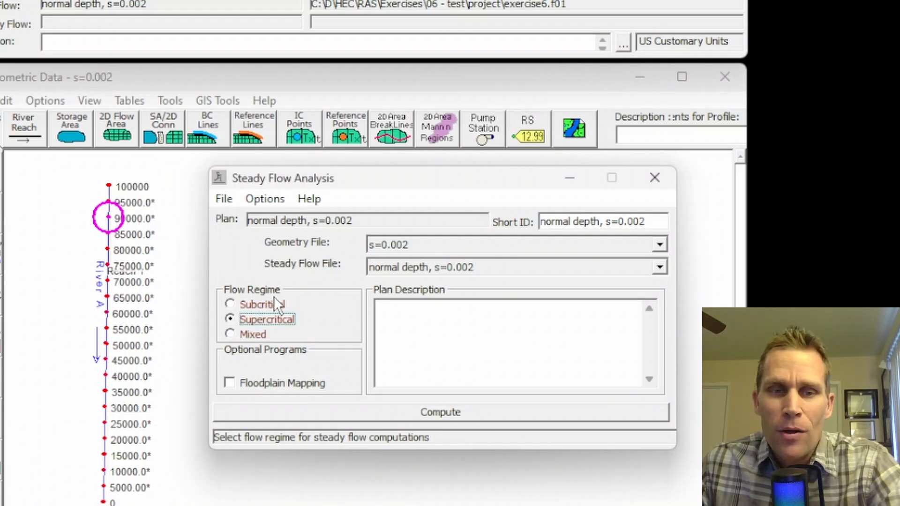
click(423, 411)
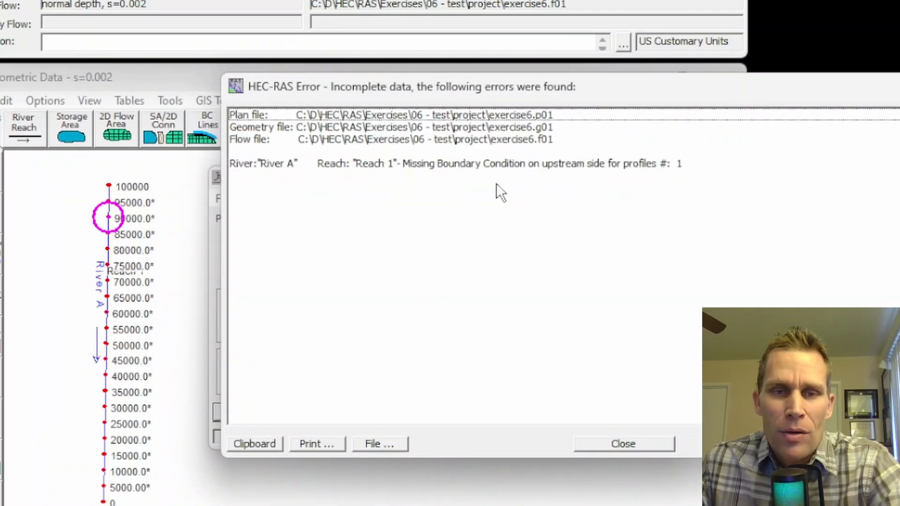
click(626, 445)
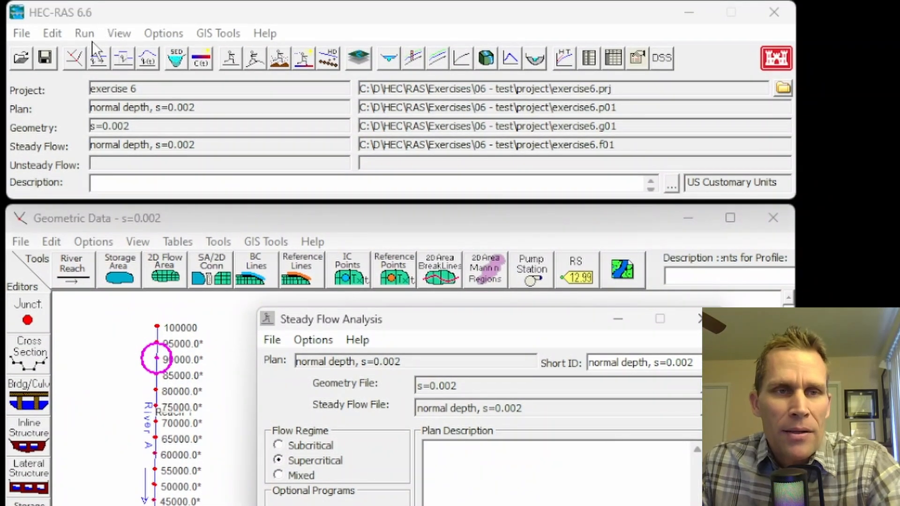
Step: Set the upstream boundary condition of River A, Reach 1 to Normal Depth with a slope of 0.002
click(98, 57)
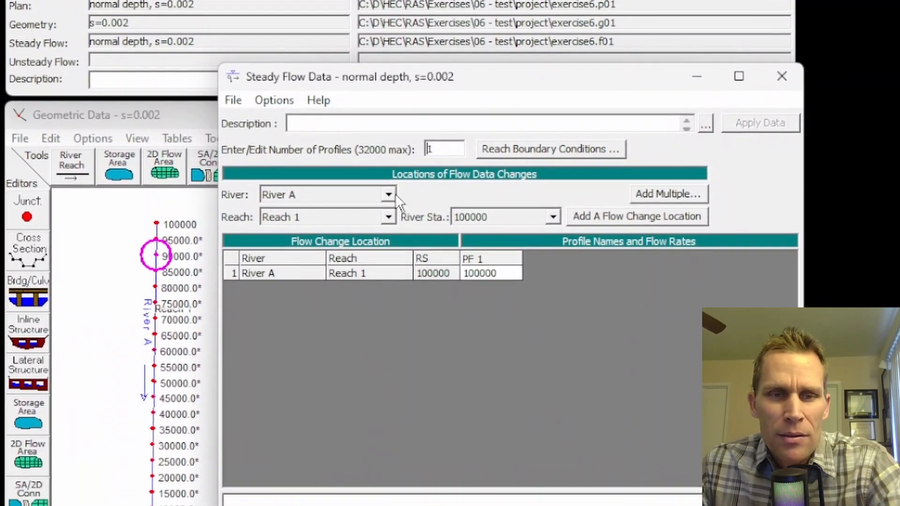
click(501, 150)
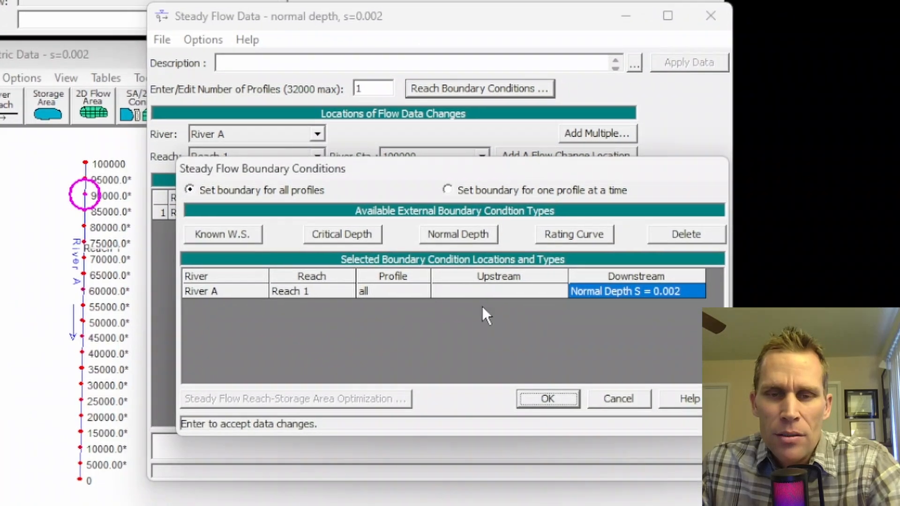
click(545, 300)
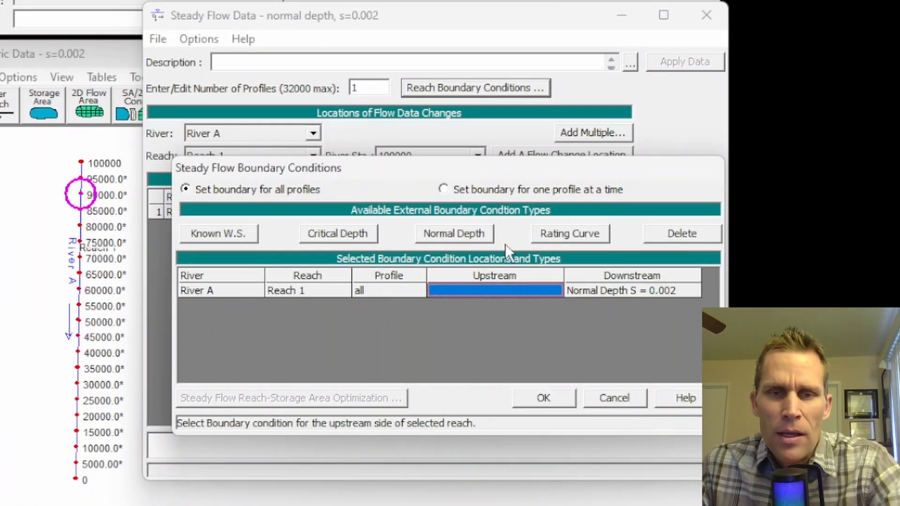
click(459, 237)
text(0.002)
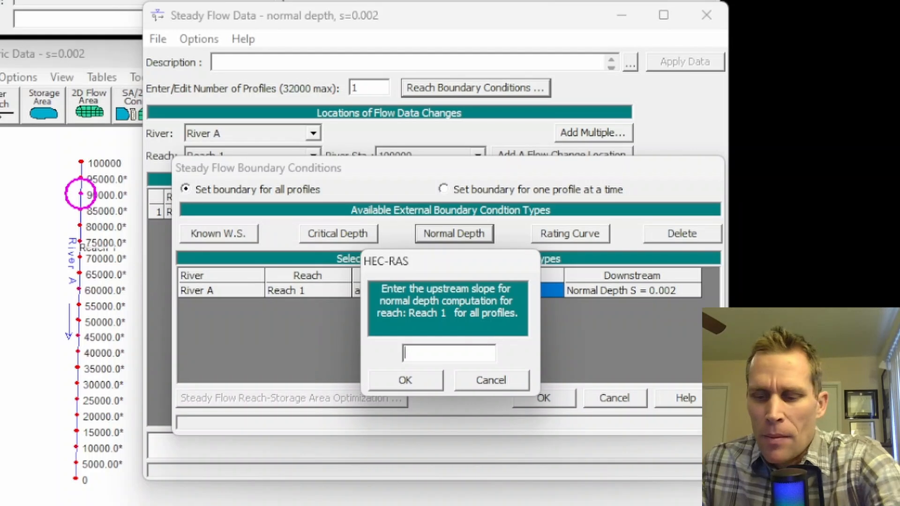
click(422, 378)
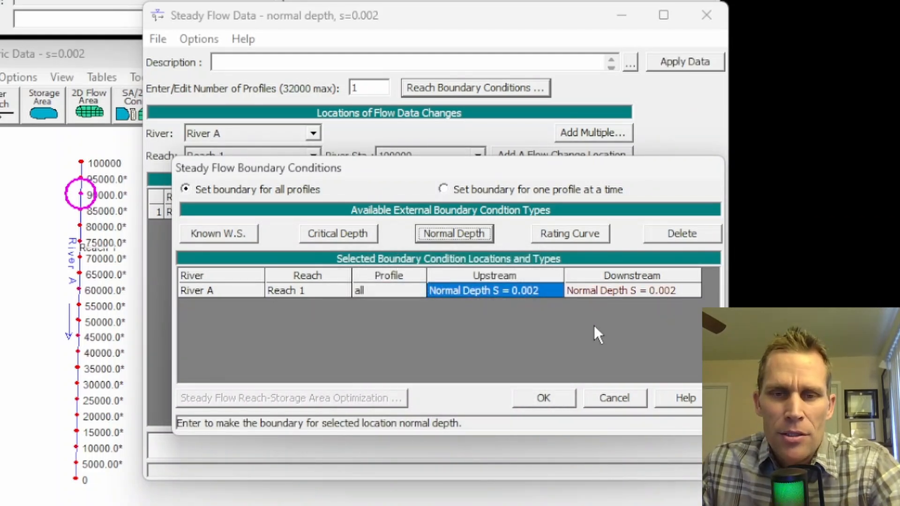
Step: Delete the downstream Normal Depth boundary condition of Reach 1 and accept the boundary conditions
click(617, 294)
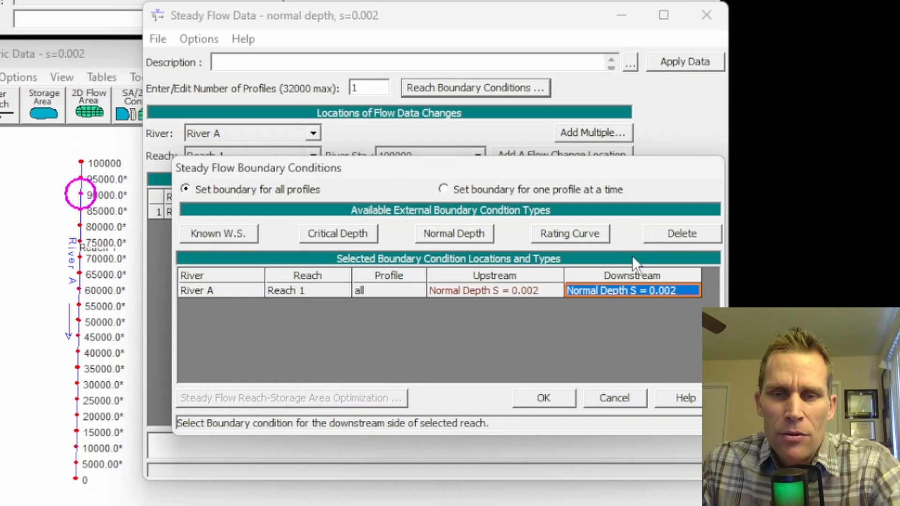
click(683, 234)
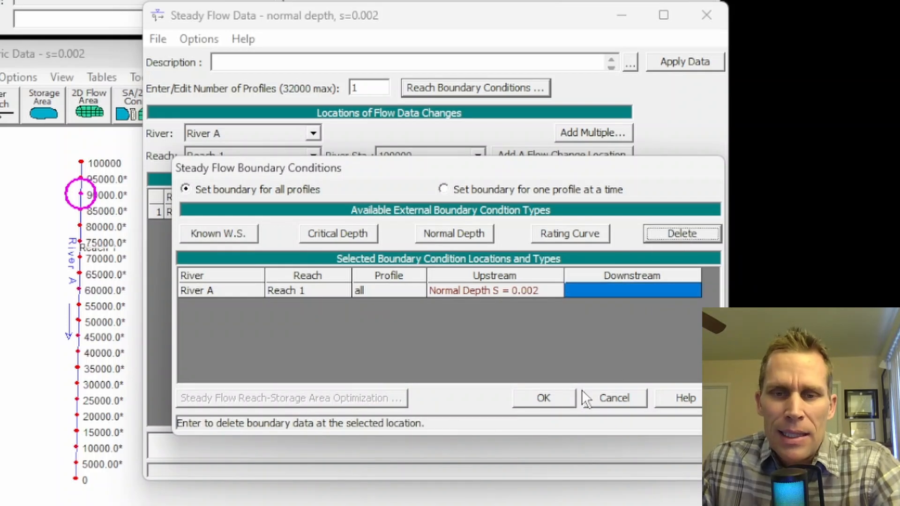
click(544, 398)
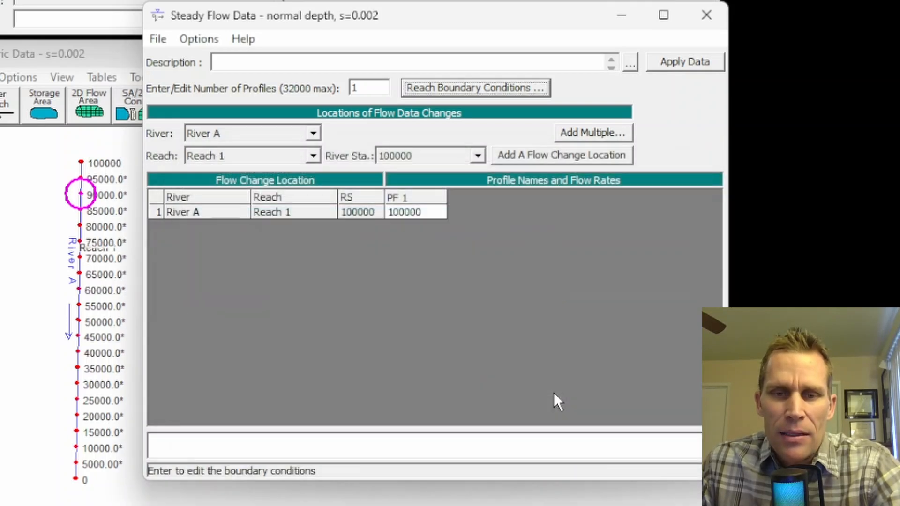
Step: Save the steady flow data, close its editor, and compute the plan with the Supercritical flow regime
click(170, 38)
click(204, 99)
click(706, 15)
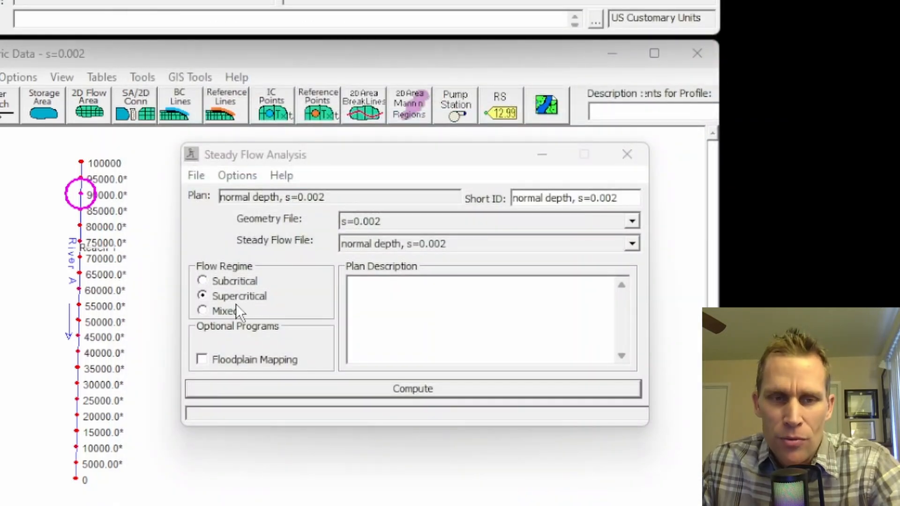
click(384, 389)
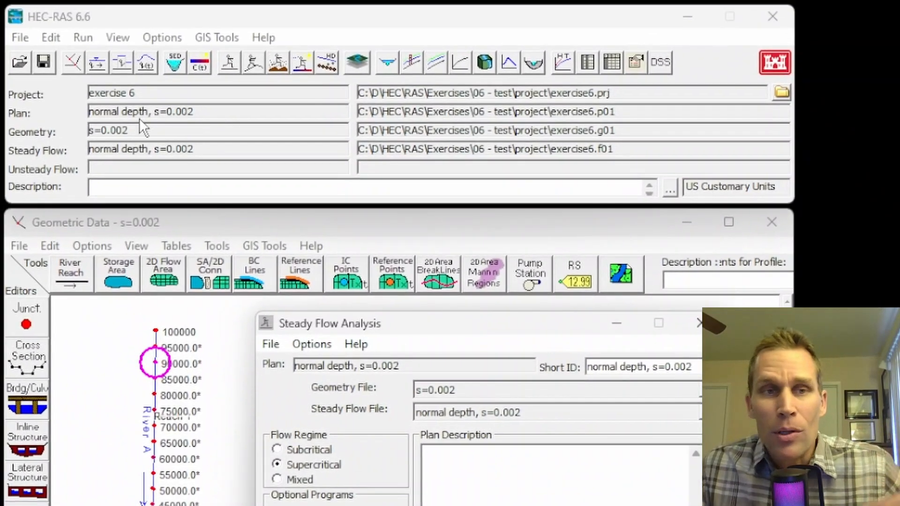
Step: Examine the supercritical water surface and critical depth in the cross section plots downstream of station 90000, and close the plot
click(117, 42)
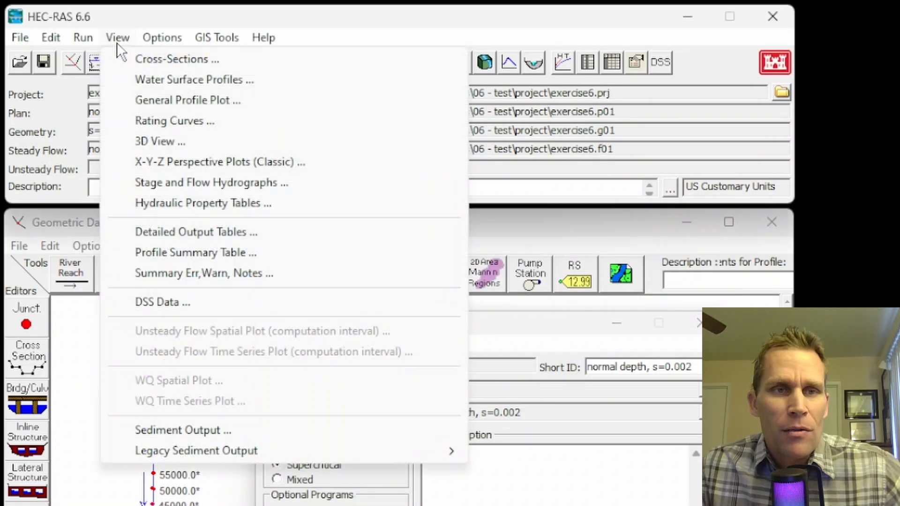
click(139, 57)
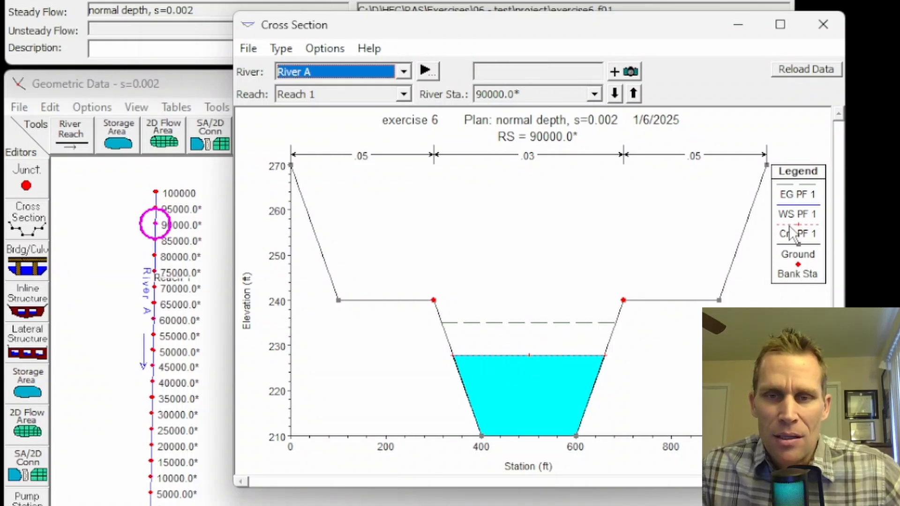
click(615, 94)
click(616, 95)
click(615, 94)
click(615, 94)
click(615, 94)
click(615, 94)
click(615, 94)
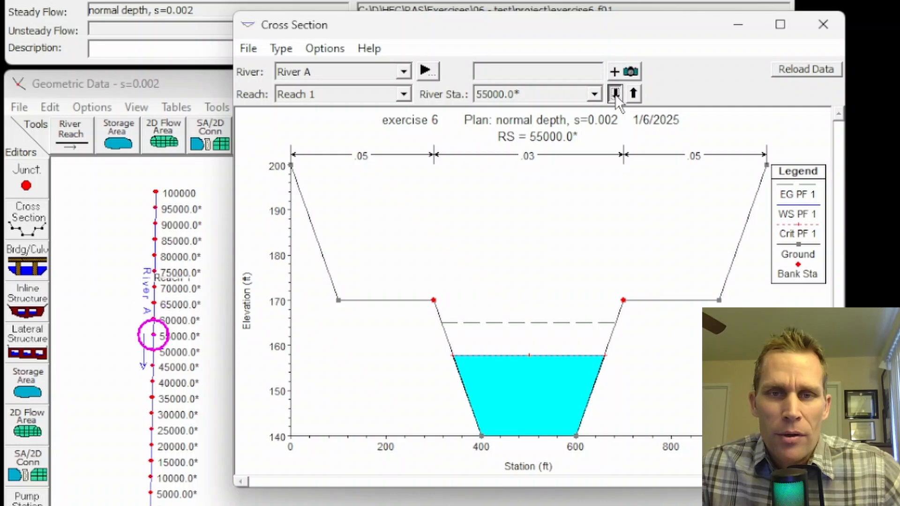
click(615, 94)
click(615, 94)
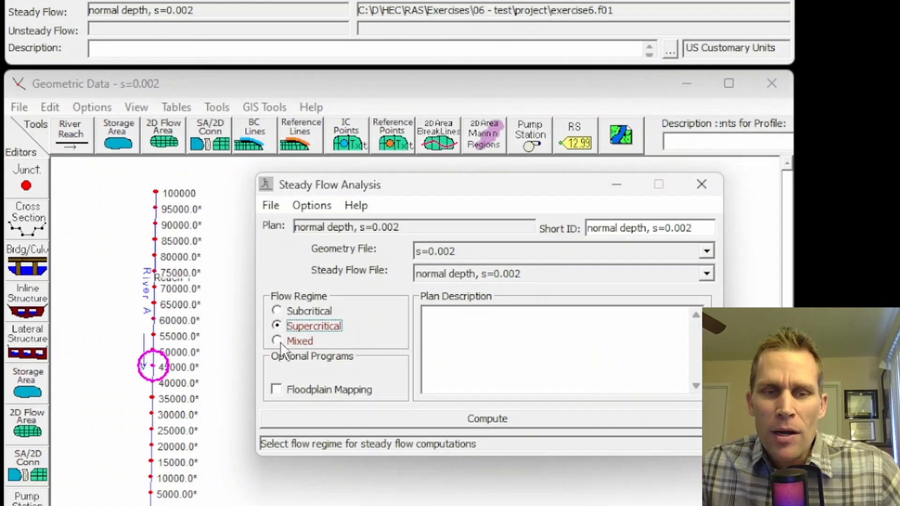
Step: Set the flow regime to Mixed, try to compute the plan, and close the error report
click(277, 341)
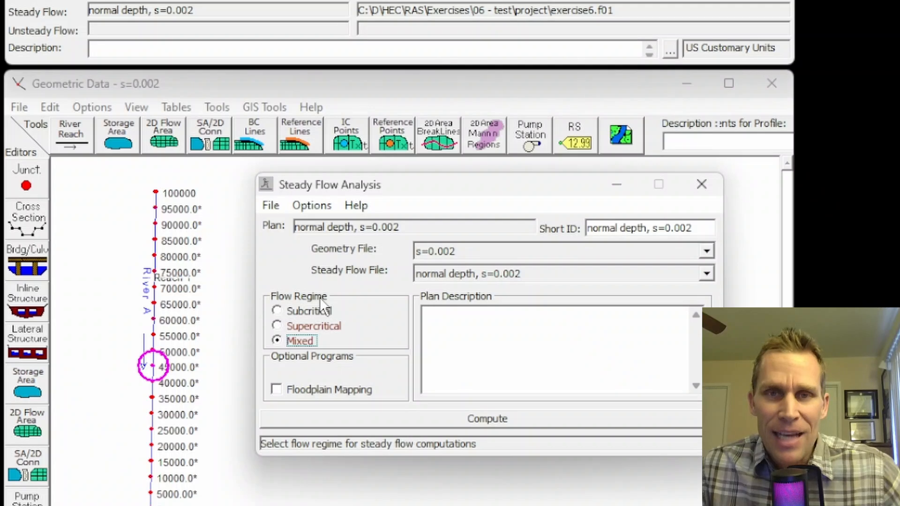
click(489, 419)
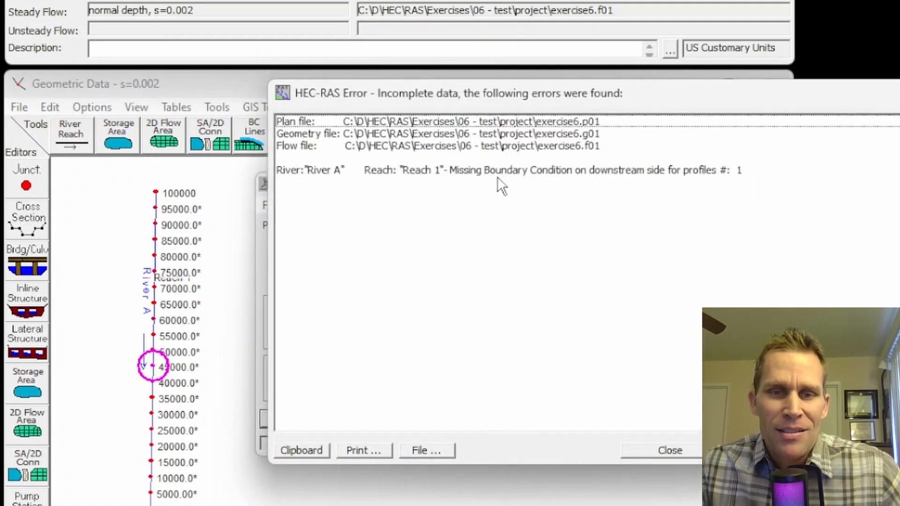
click(898, 93)
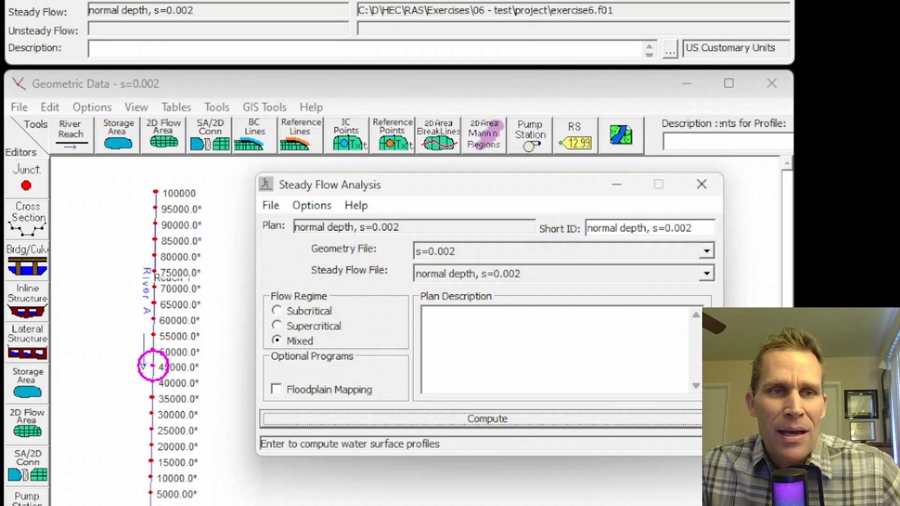
Step: Set the downstream boundary condition of Reach 1 to Normal Depth with a slope of 0.002 and apply the flow data
click(49, 1)
click(113, 1)
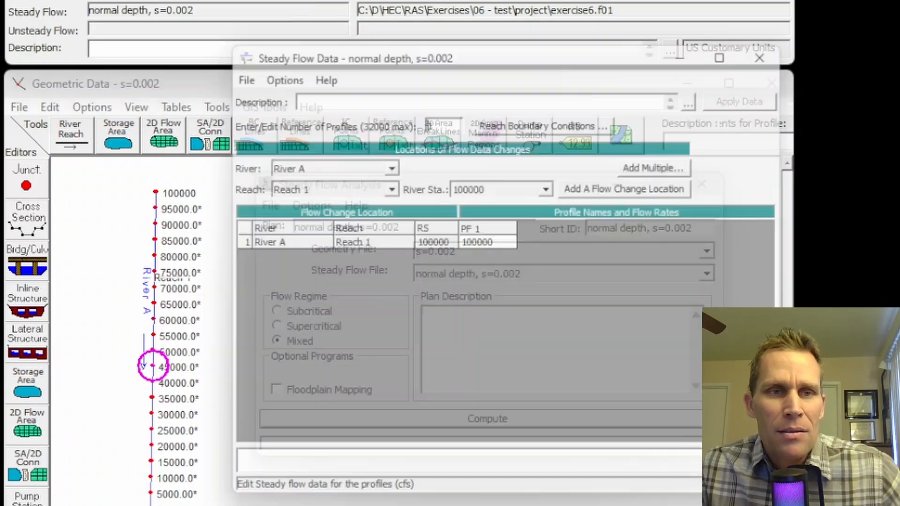
click(550, 118)
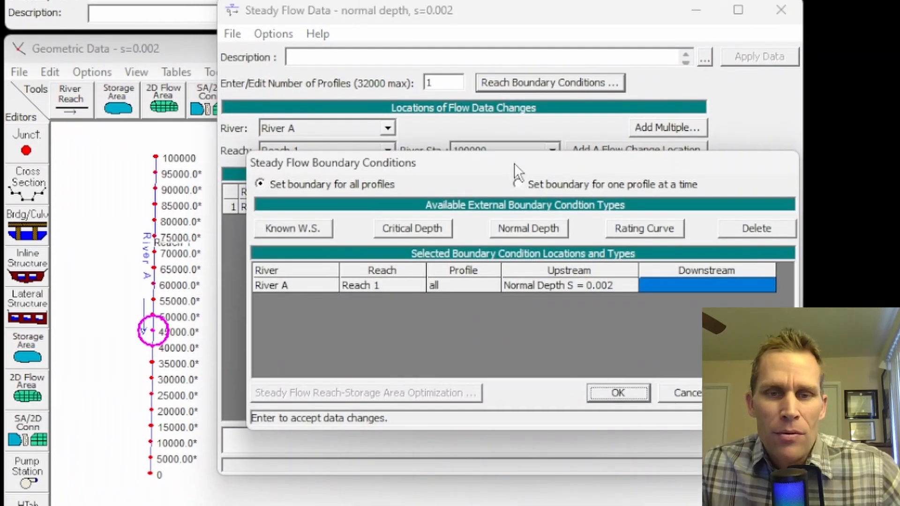
click(518, 225)
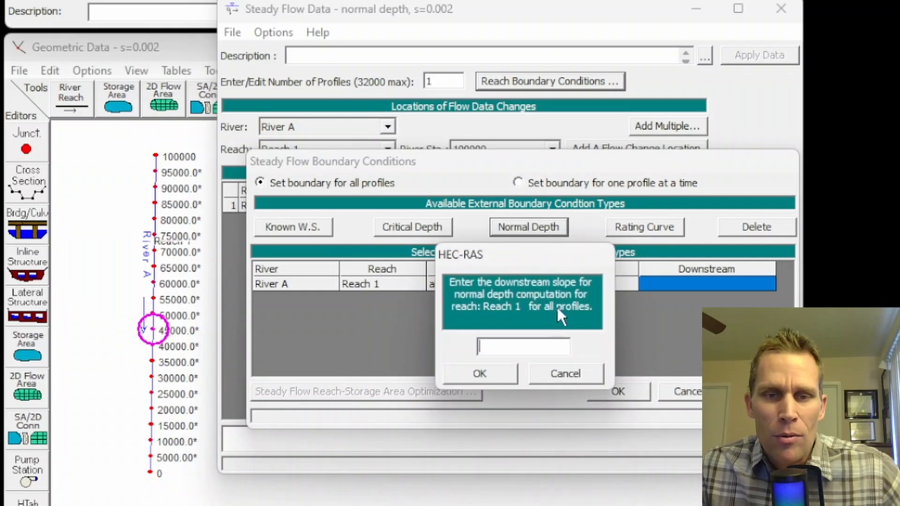
text(0.002)
click(494, 373)
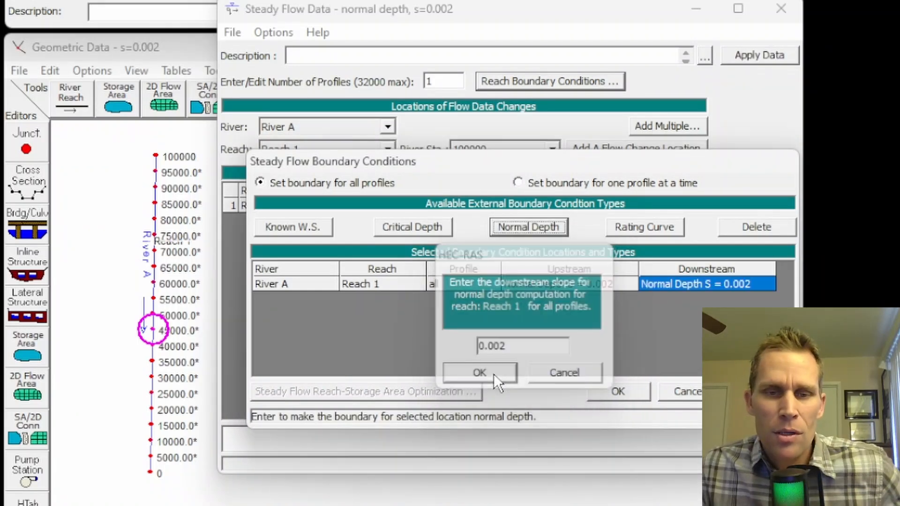
click(493, 373)
click(744, 58)
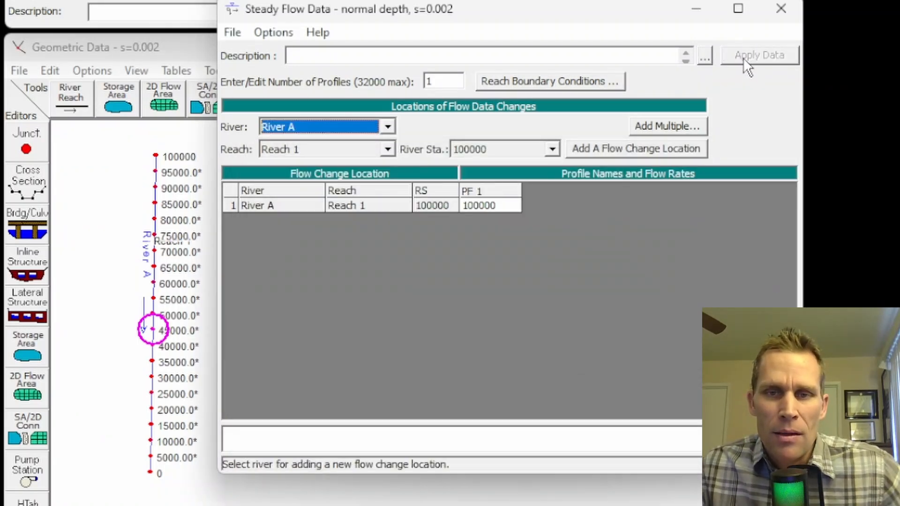
Step: Save the steady flow data, close its editor, and compute the plan with the Mixed flow regime
click(233, 32)
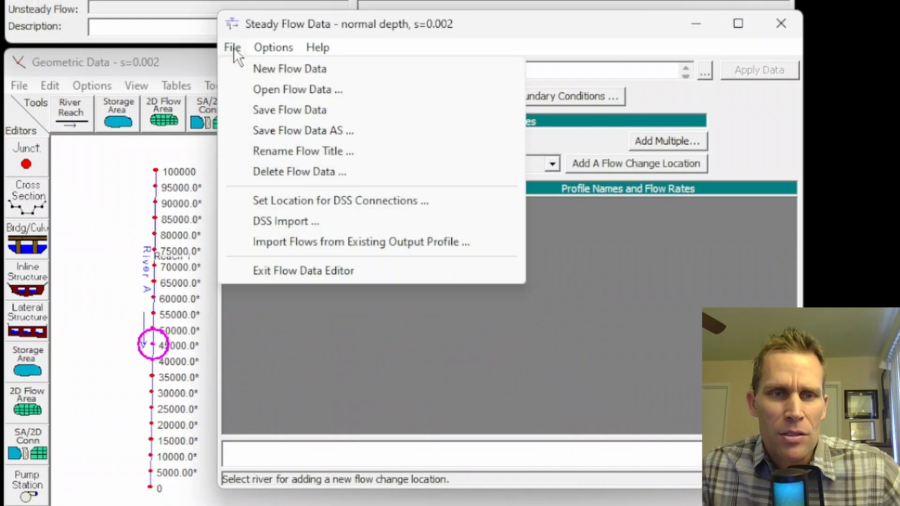
click(233, 32)
click(233, 32)
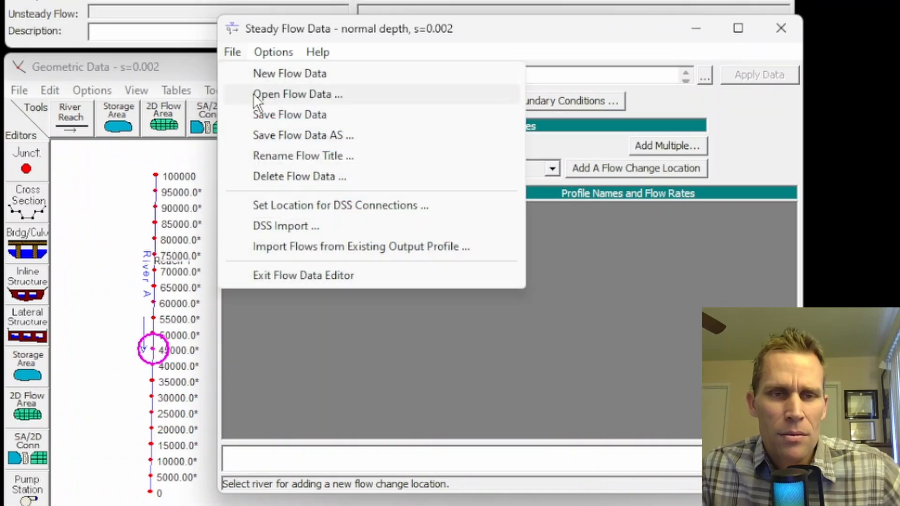
click(289, 115)
click(772, 28)
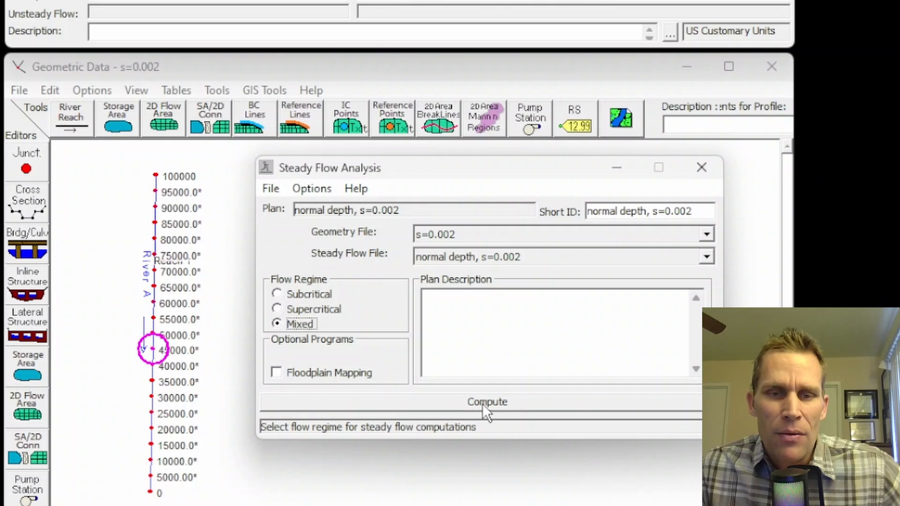
click(482, 403)
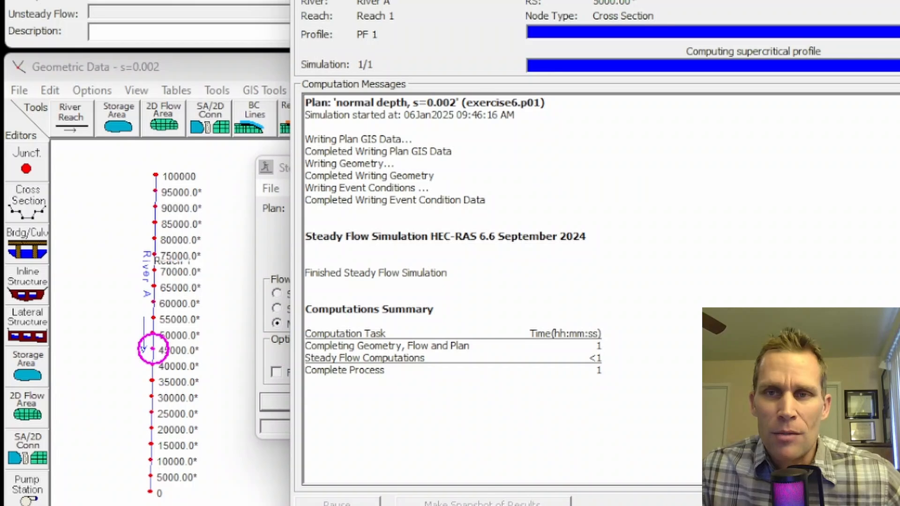
click(893, 504)
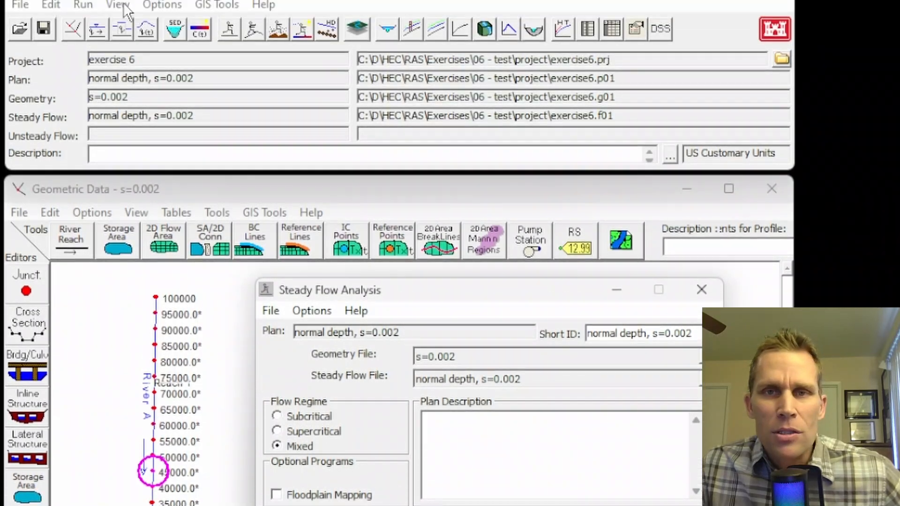
Step: Examine the mixed regime water surface against critical depth in the River A cross section plots, stepping between stations, and close the plot
click(118, 35)
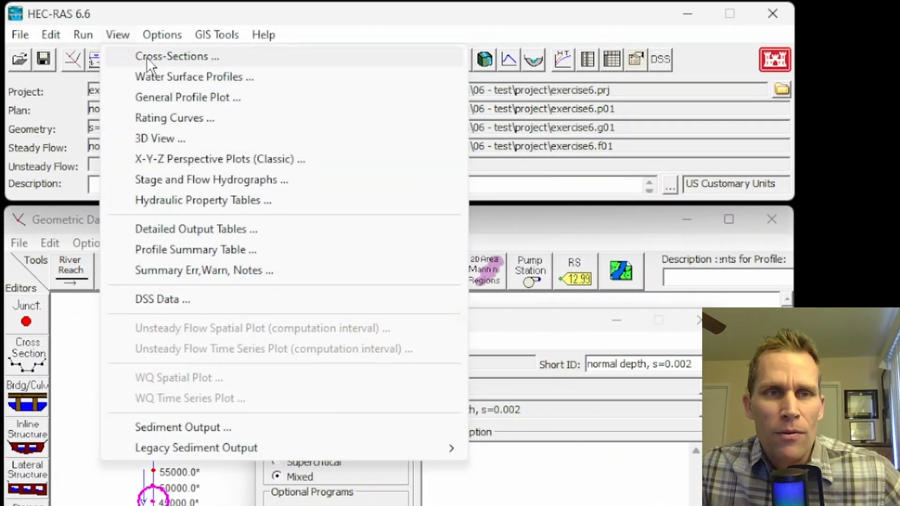
click(147, 57)
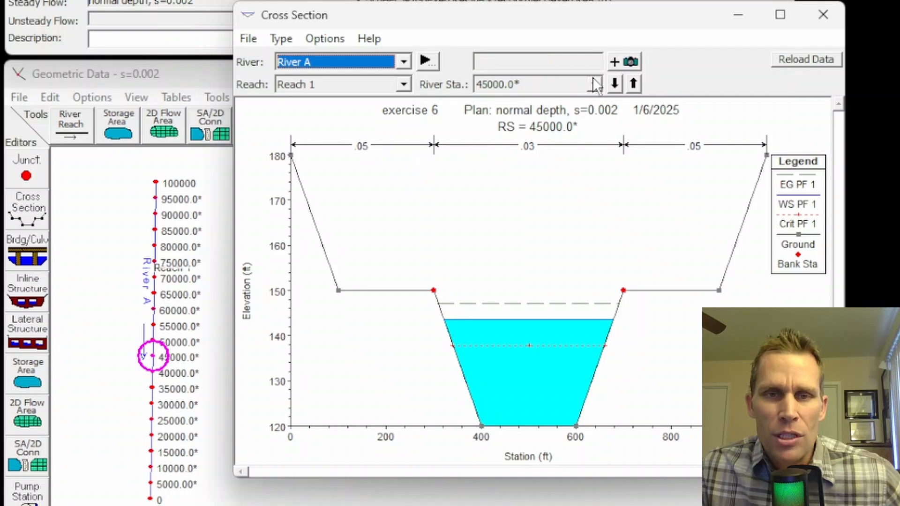
click(635, 79)
click(635, 79)
click(635, 79)
click(635, 80)
click(635, 79)
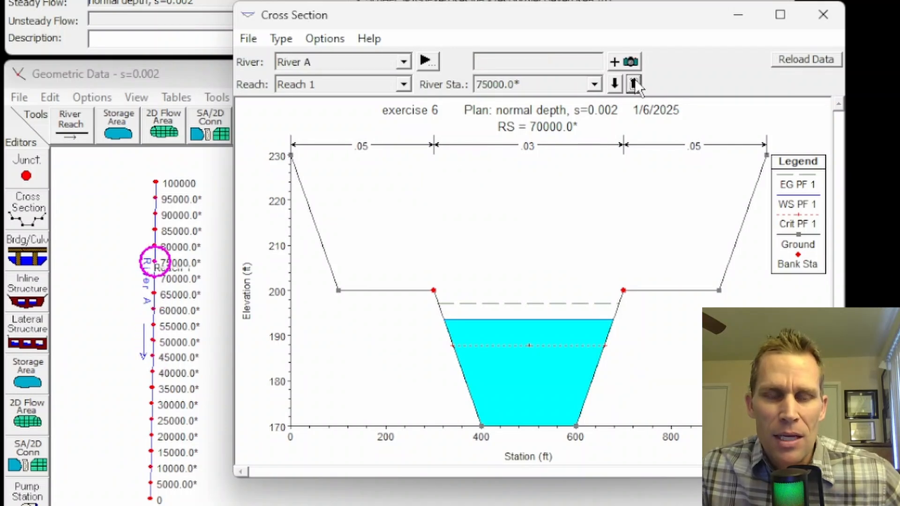
click(635, 80)
click(635, 79)
click(635, 80)
click(635, 80)
click(635, 79)
click(635, 80)
click(634, 80)
click(635, 81)
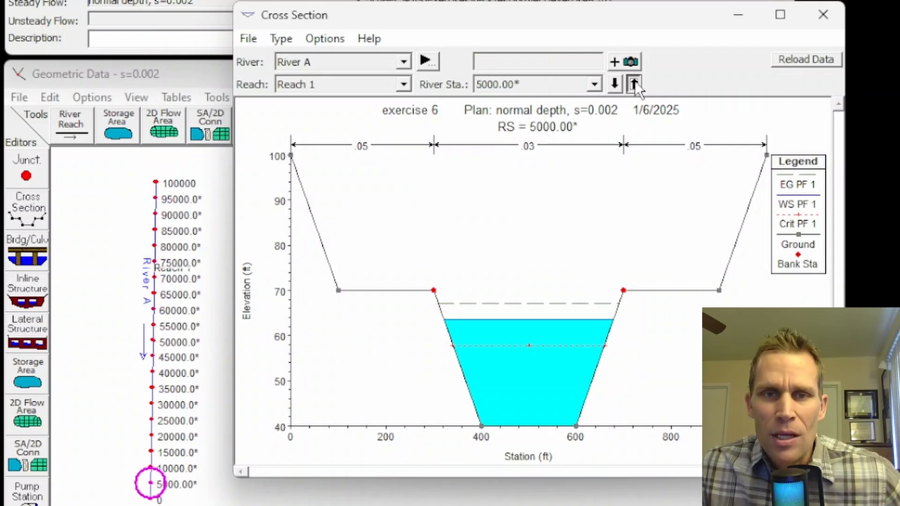
click(635, 81)
click(635, 81)
click(635, 80)
click(634, 80)
click(634, 81)
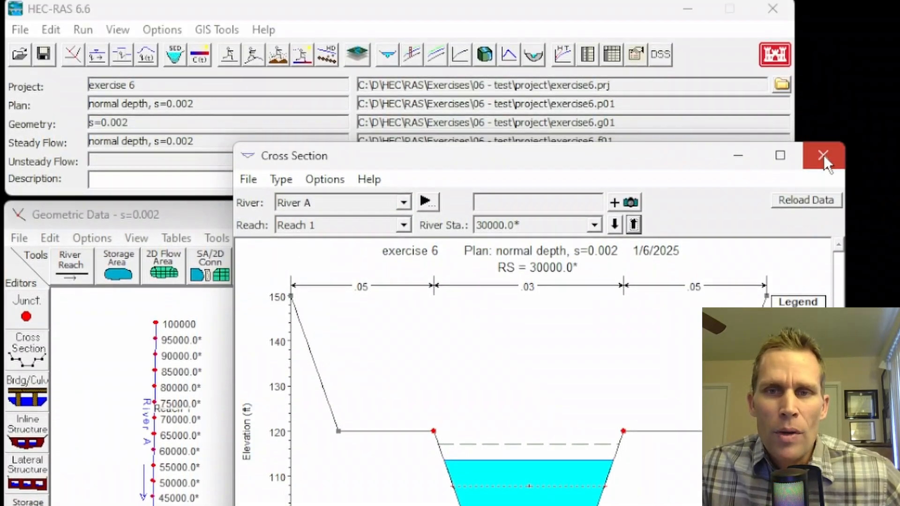
click(823, 15)
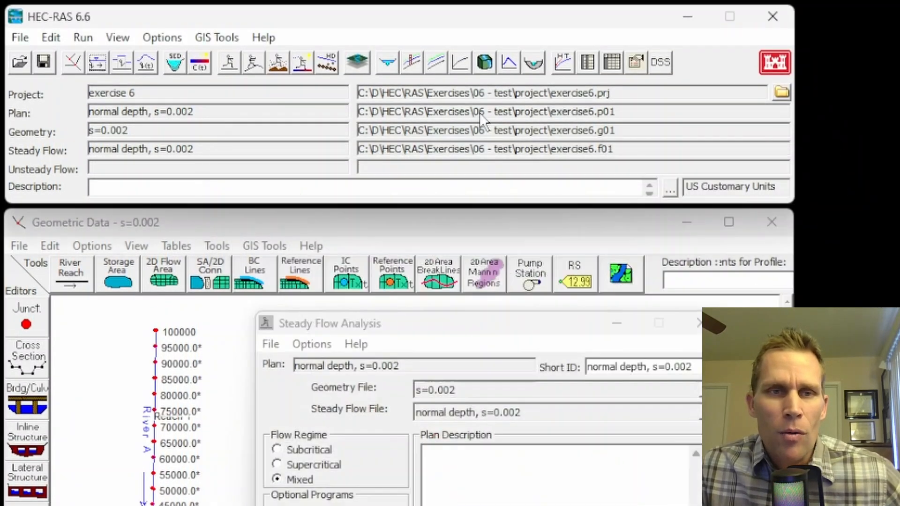
Step: Open the profile summary table of the computed Mixed regime results for River A
click(117, 37)
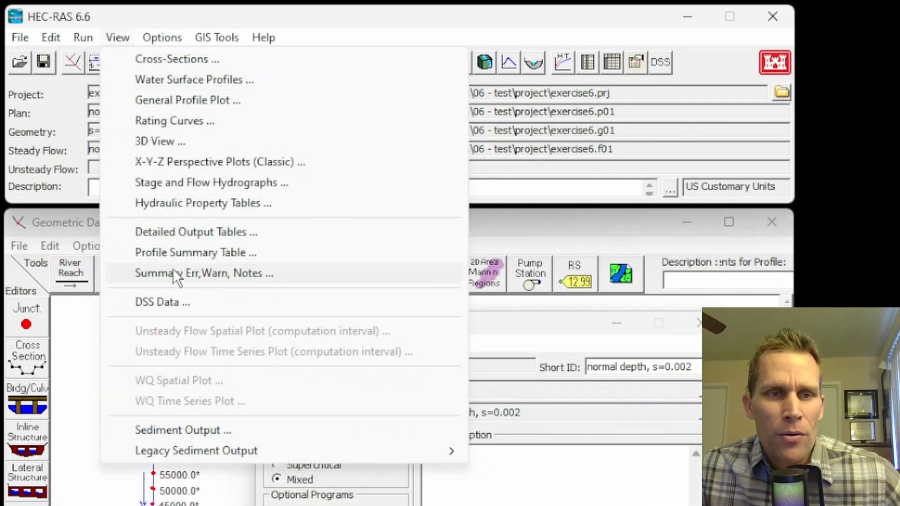
click(191, 253)
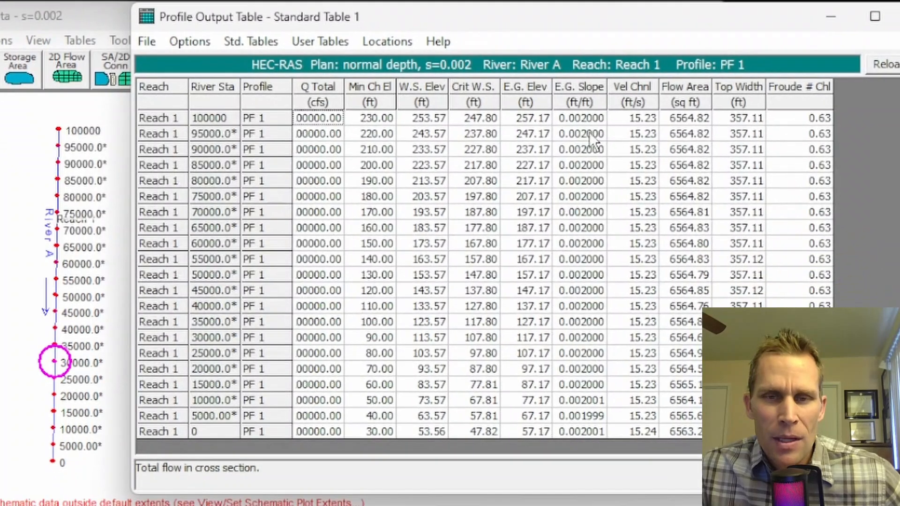
Step: Examine the Froude number, minimum channel elevation and water surface elevation columns of the profile table, widening the Q Total column to show full flows
drag(811, 115, 811, 318)
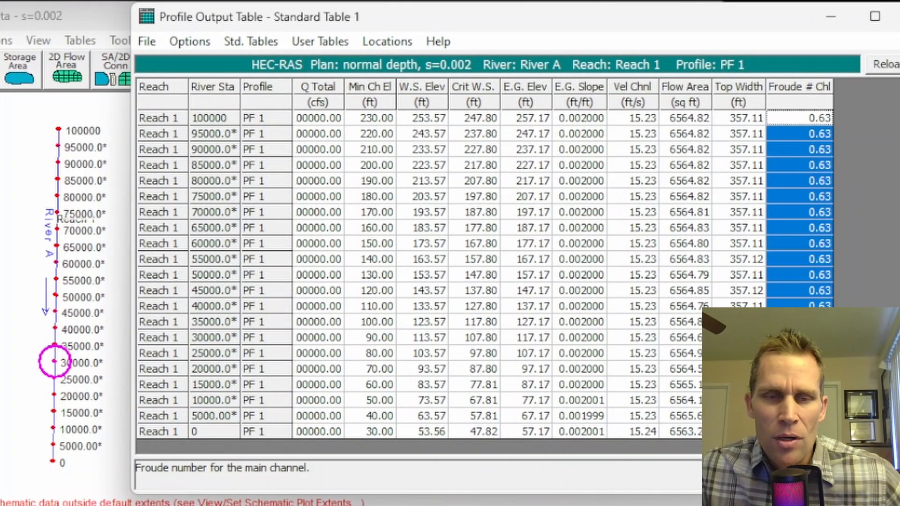
drag(360, 122, 383, 429)
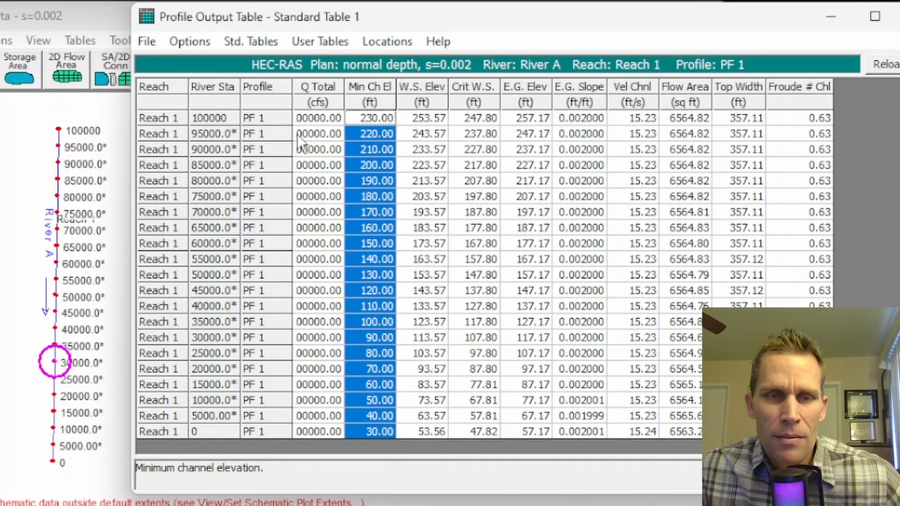
drag(345, 92, 364, 92)
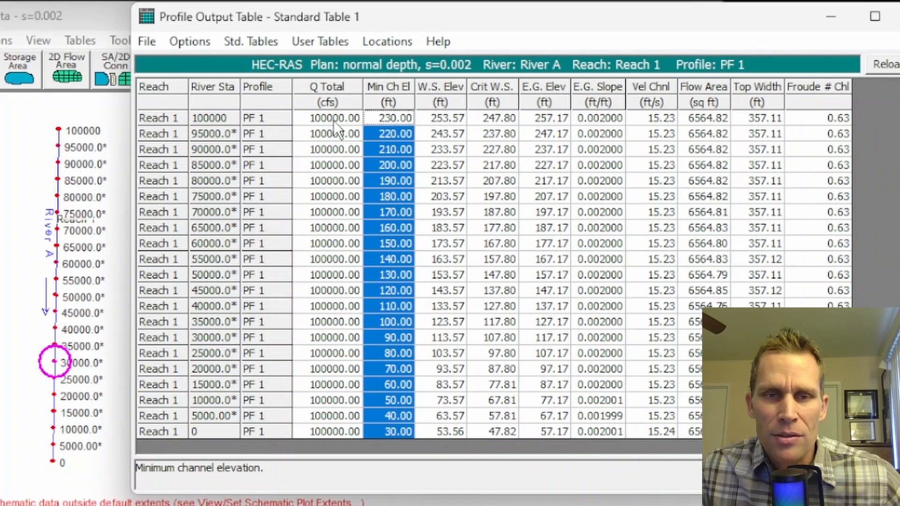
drag(437, 115, 447, 404)
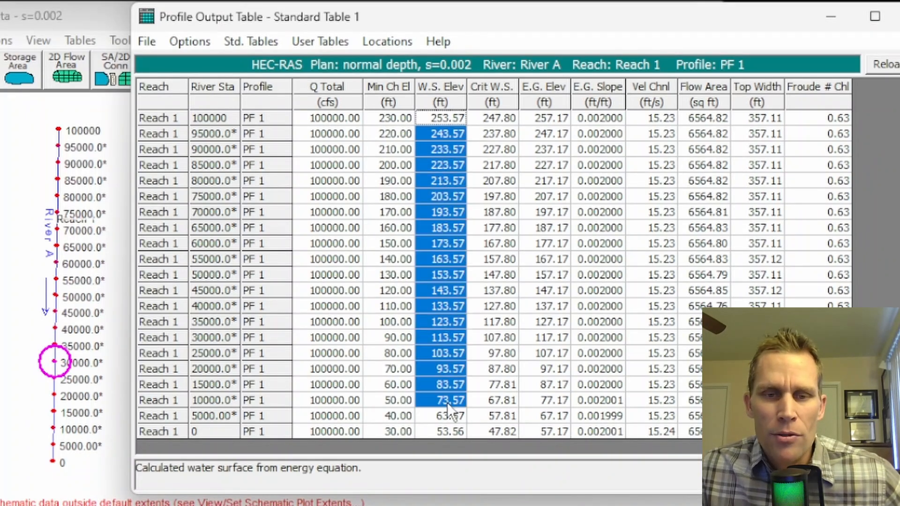
click(437, 151)
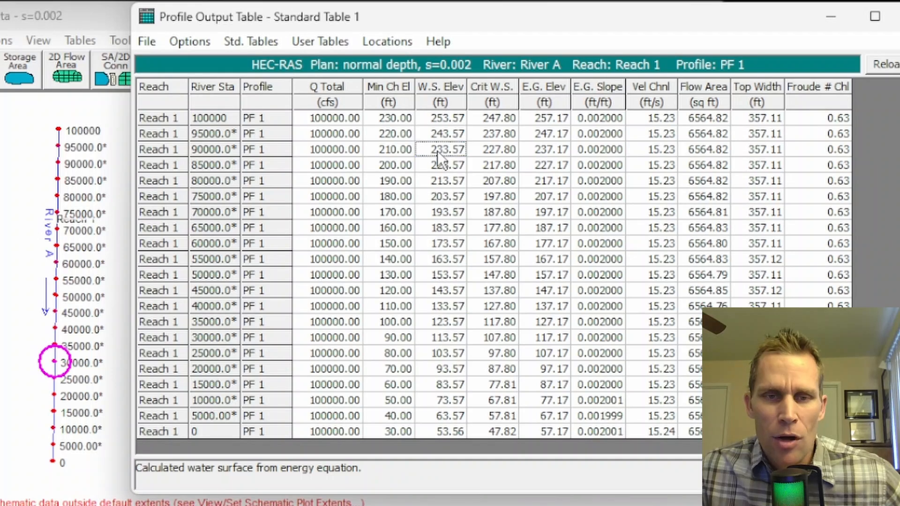
click(398, 212)
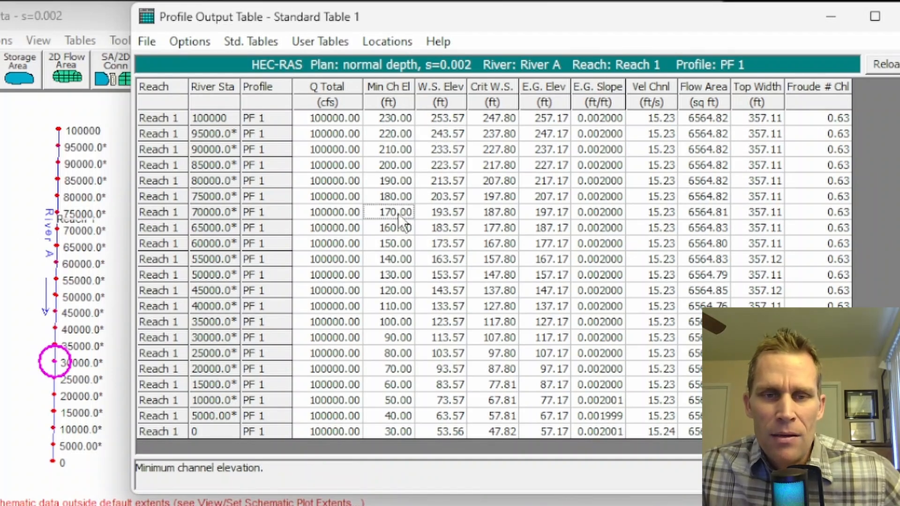
click(398, 227)
drag(440, 118, 447, 349)
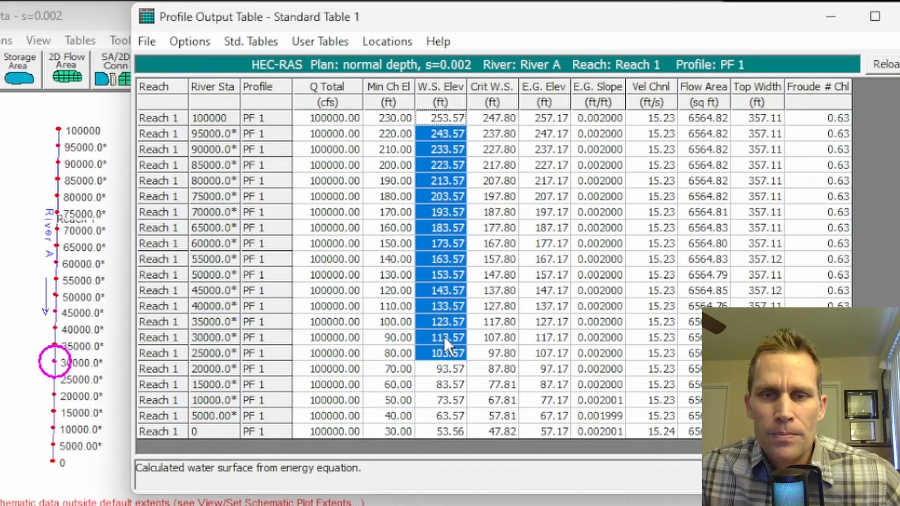
click(443, 227)
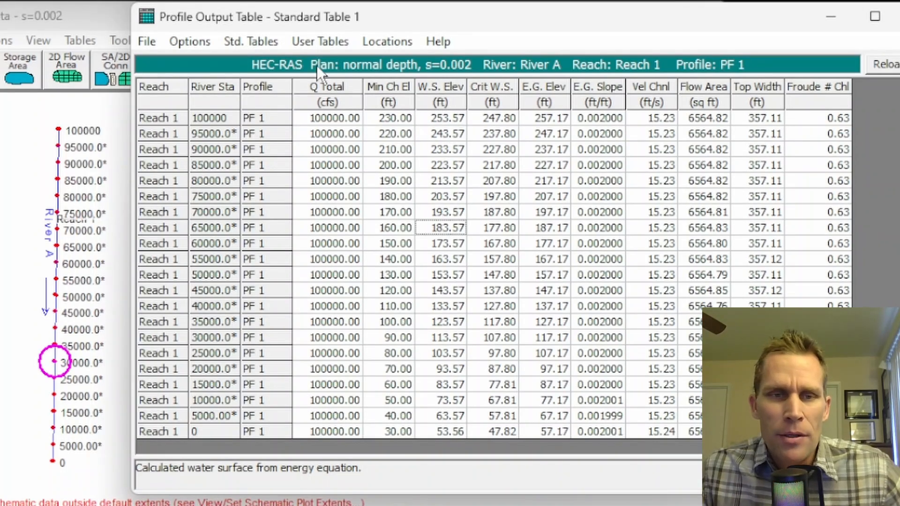
Step: Check the water surface elevations at stations 100000 and 0 in Standard Table 1, then close the table and the steady flow analysis
click(266, 45)
click(271, 64)
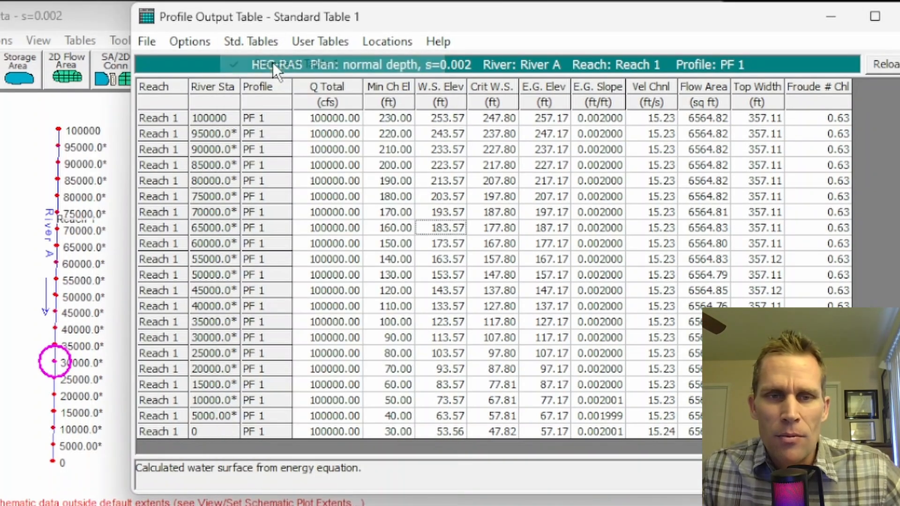
click(450, 120)
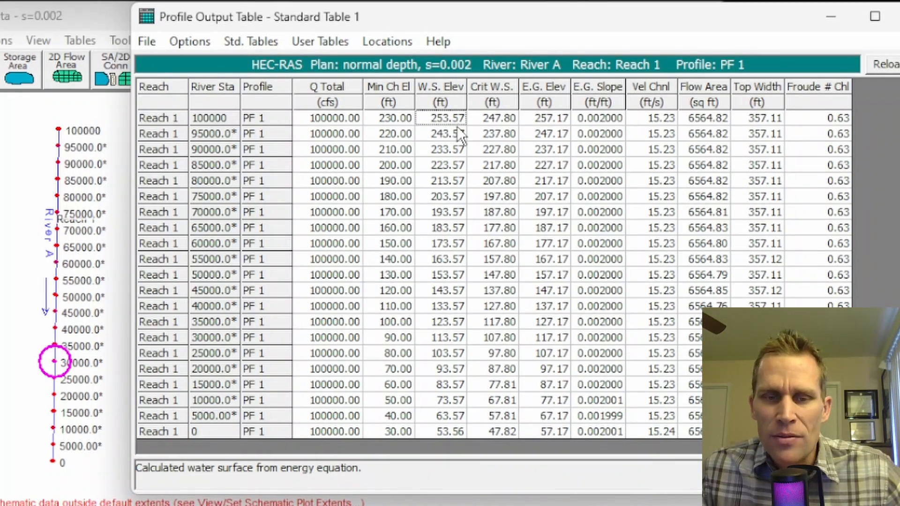
click(449, 431)
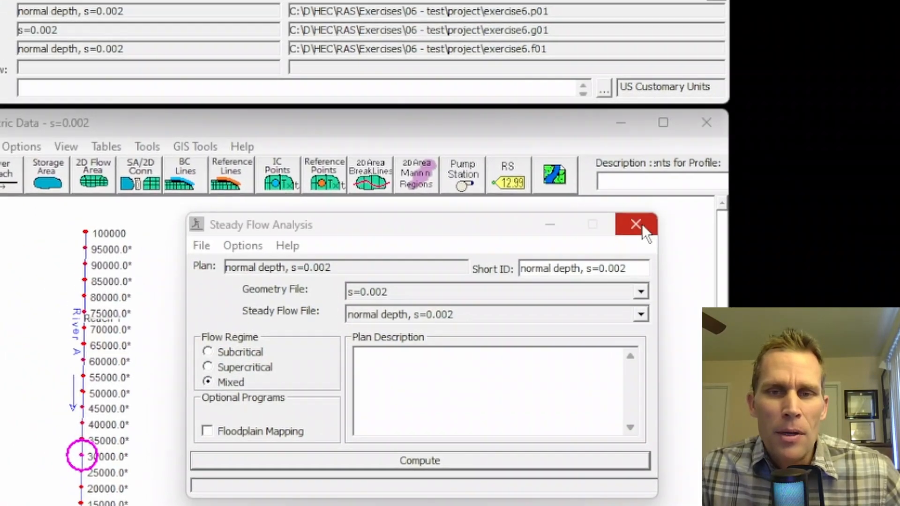
click(580, 121)
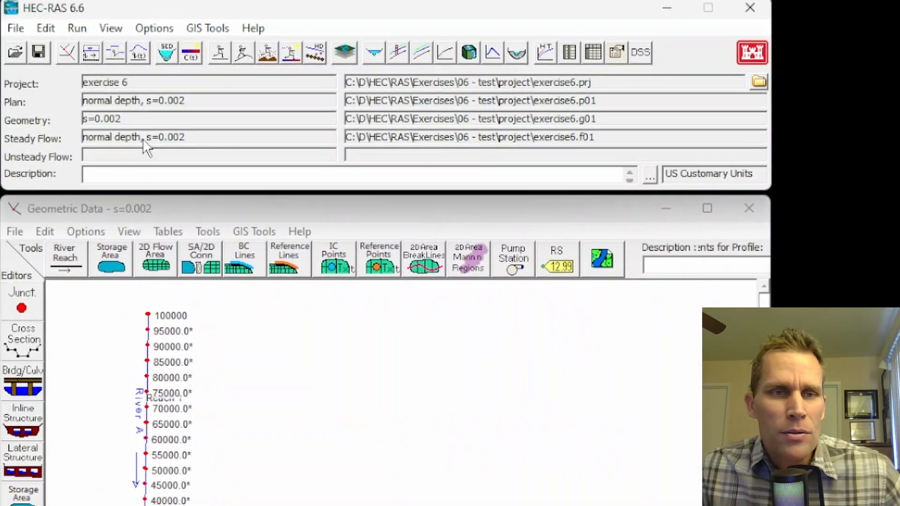
Step: Create a new steady flow file titled "known wsel = 255 -> 55" with a PF 1 flow of 100000 cfs at station 100000
click(97, 57)
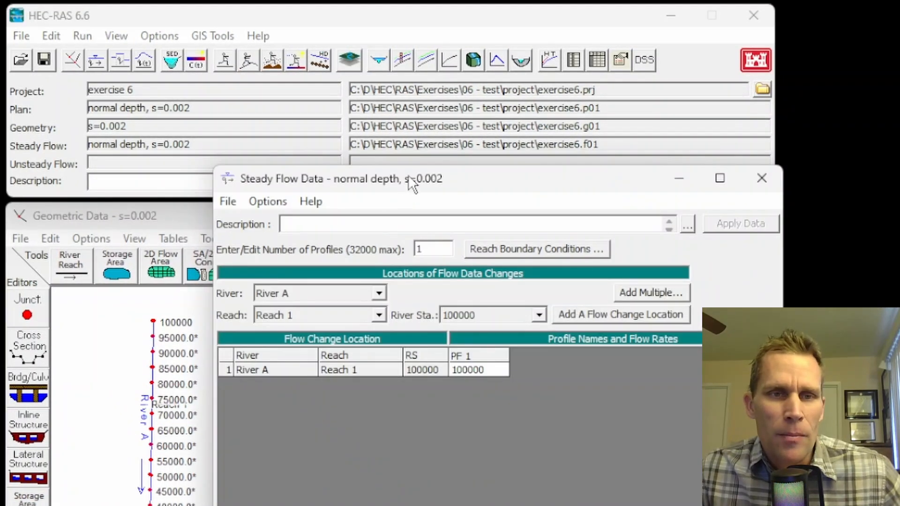
drag(413, 179, 408, 211)
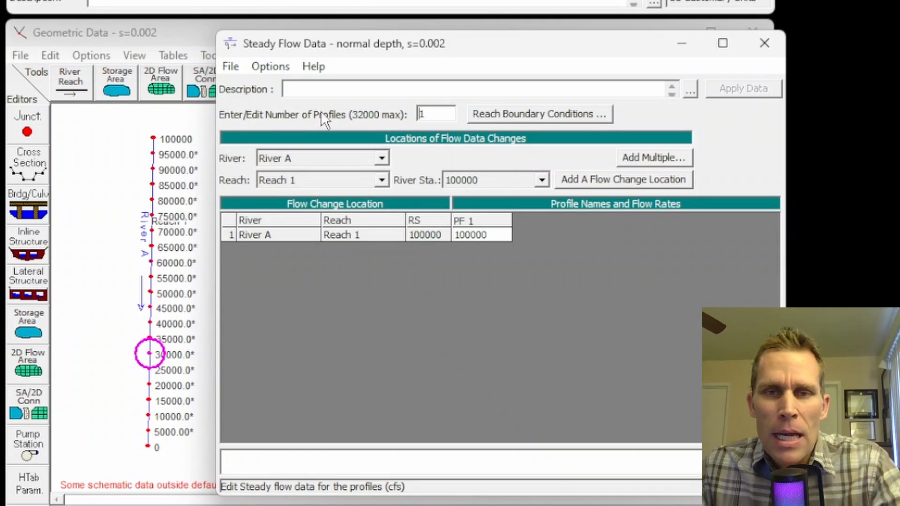
click(231, 140)
click(262, 89)
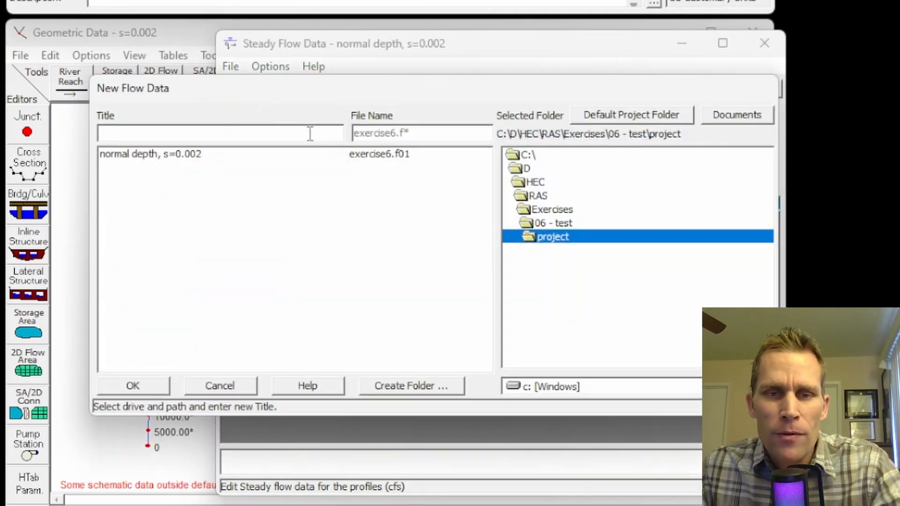
click(181, 133)
text(known wsel = 255 -> 55)
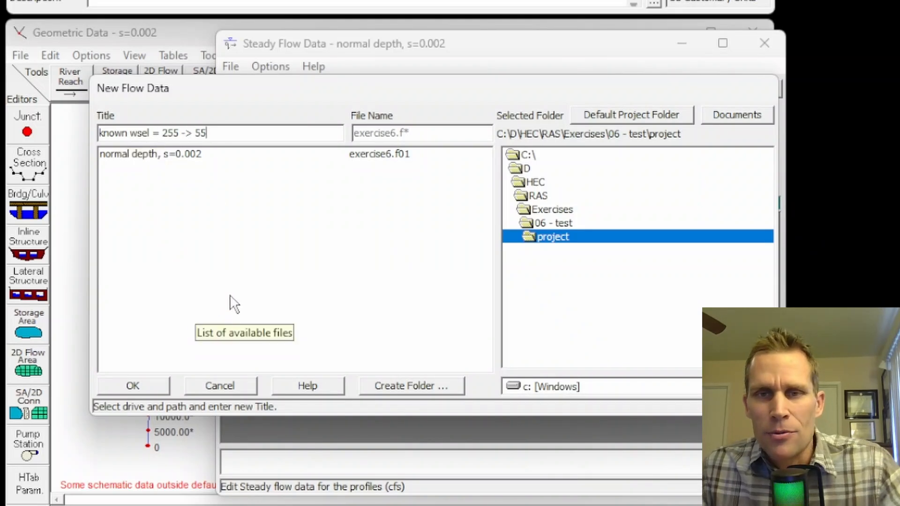
click(146, 384)
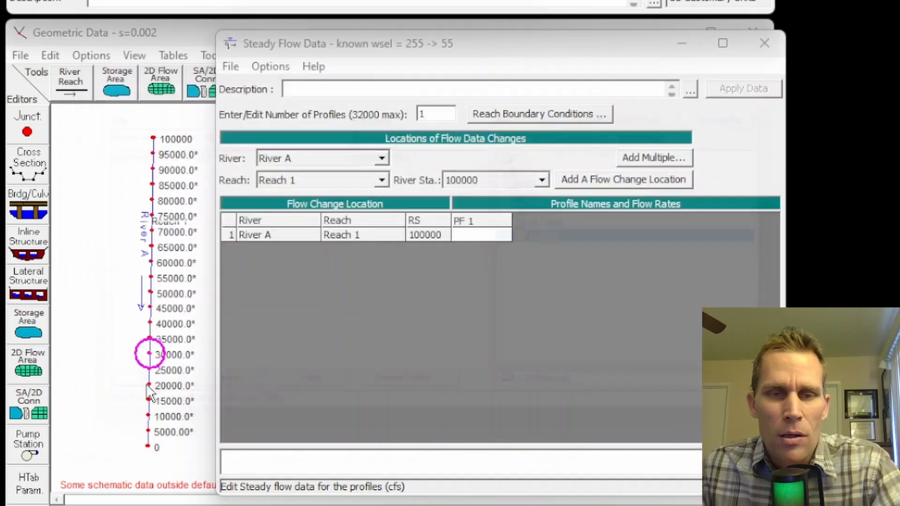
click(463, 235)
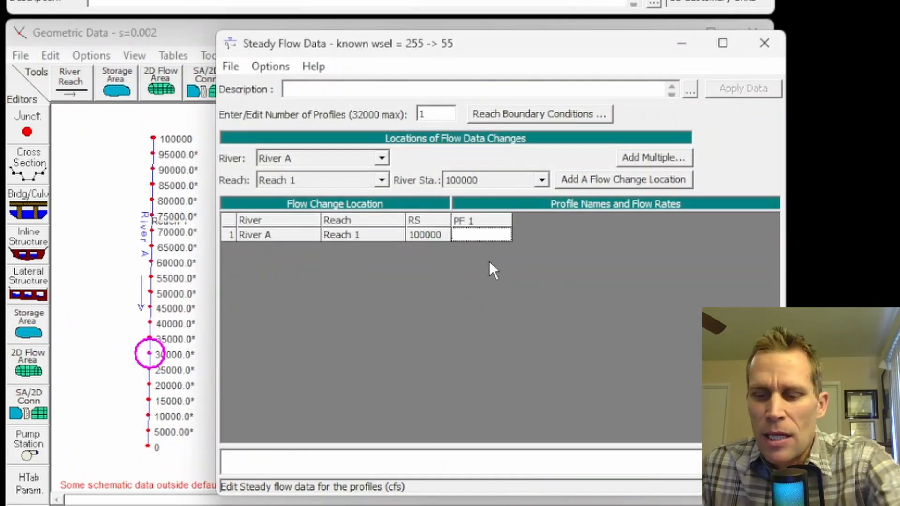
text(100000)
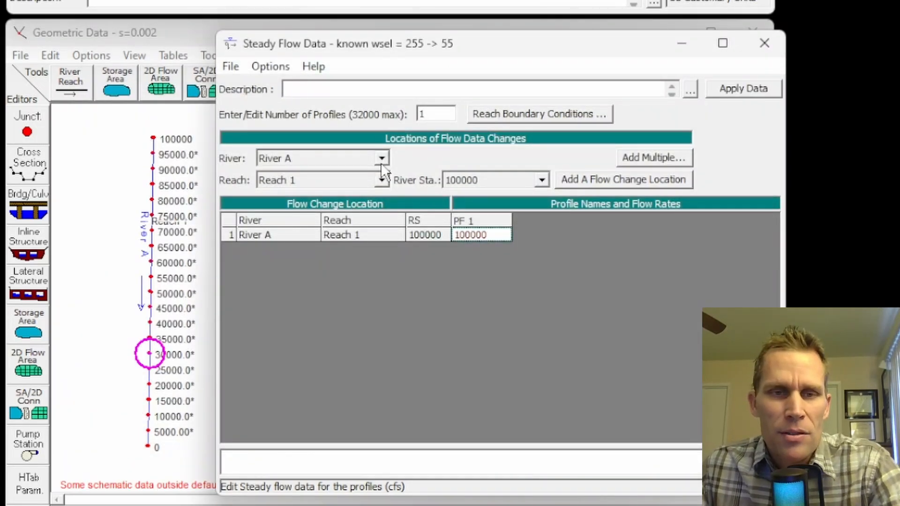
Step: Set the downstream boundary condition of River A, Reach 1 to a known water surface elevation of 55 ft
click(493, 112)
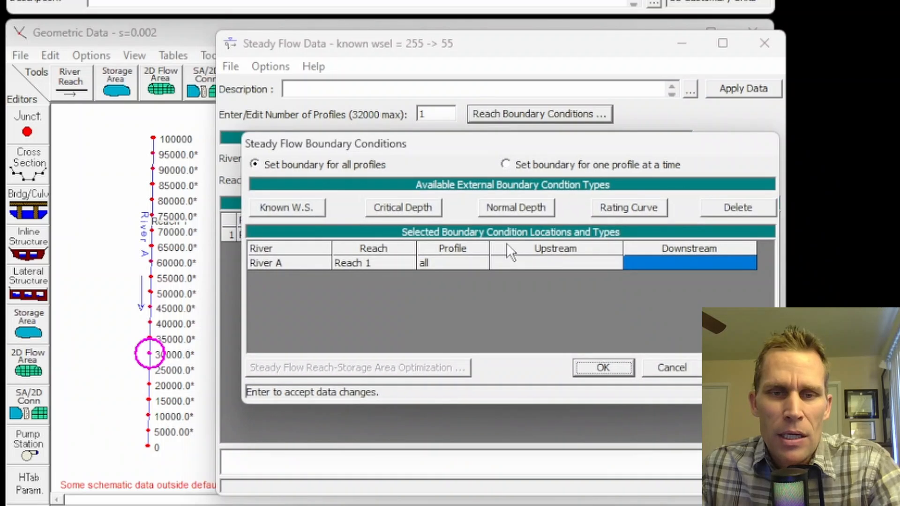
click(669, 262)
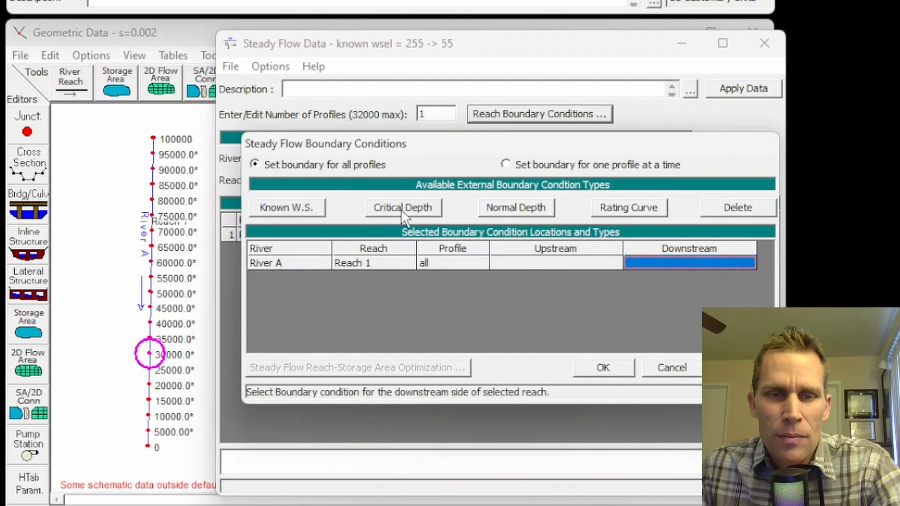
click(287, 206)
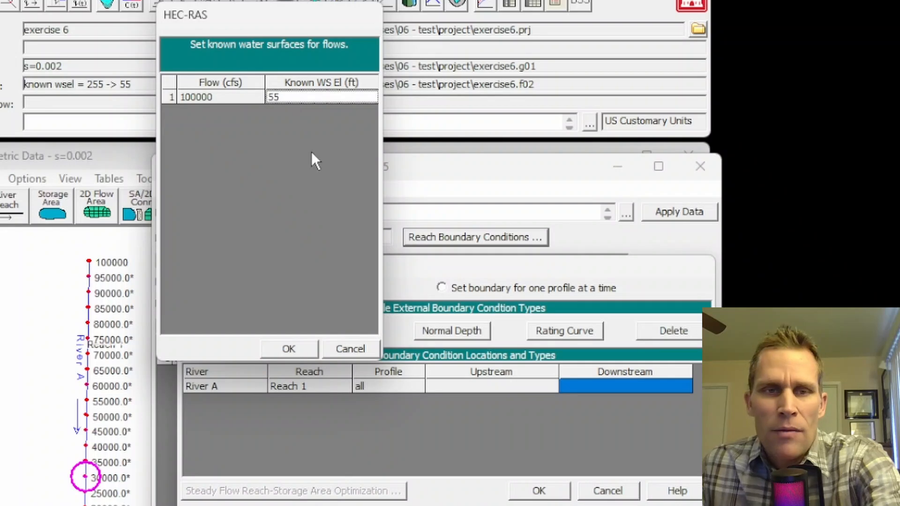
click(288, 350)
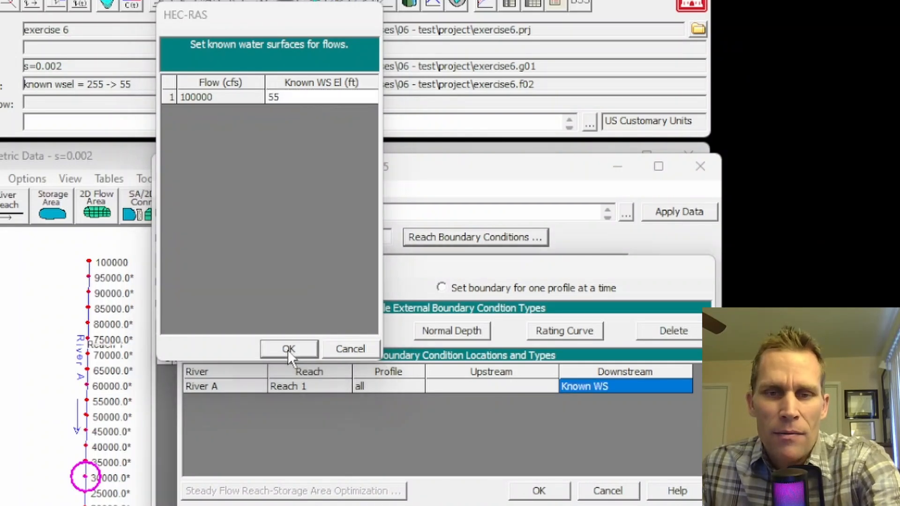
Step: Set the upstream boundary condition of Reach 1 to a known water surface elevation of 255 ft and accept the boundary conditions
click(452, 386)
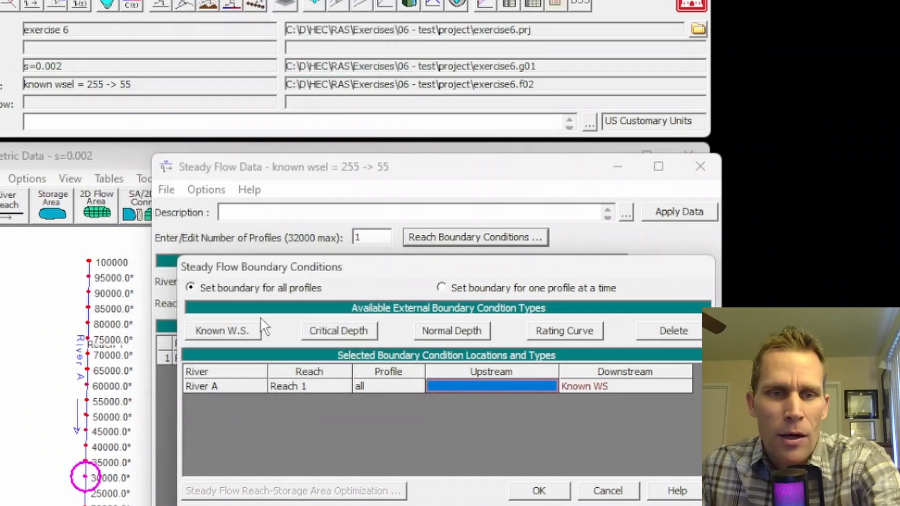
click(232, 336)
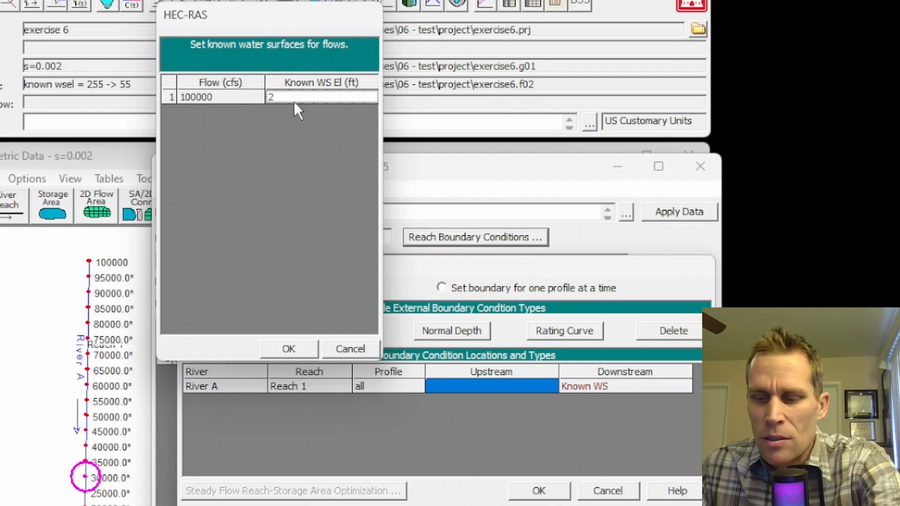
click(290, 348)
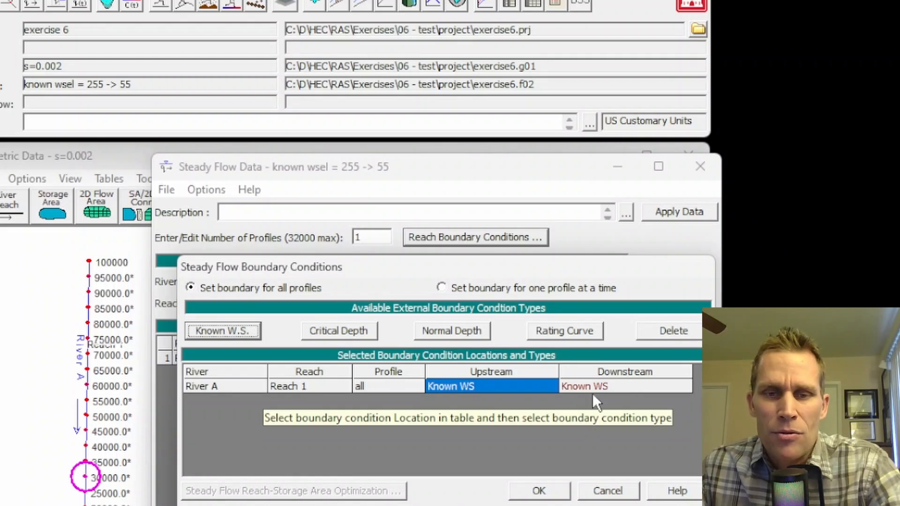
click(540, 491)
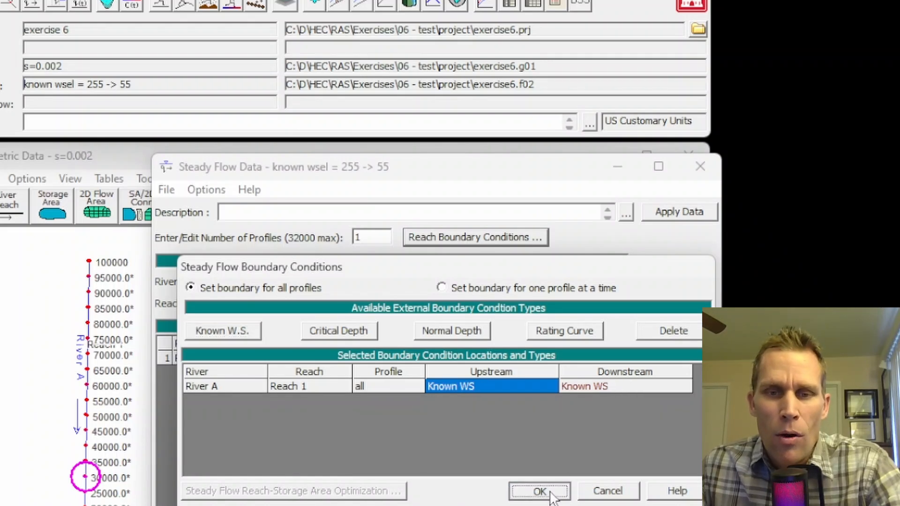
Step: Save the known water surface flow data and close the steady flow editor
click(167, 190)
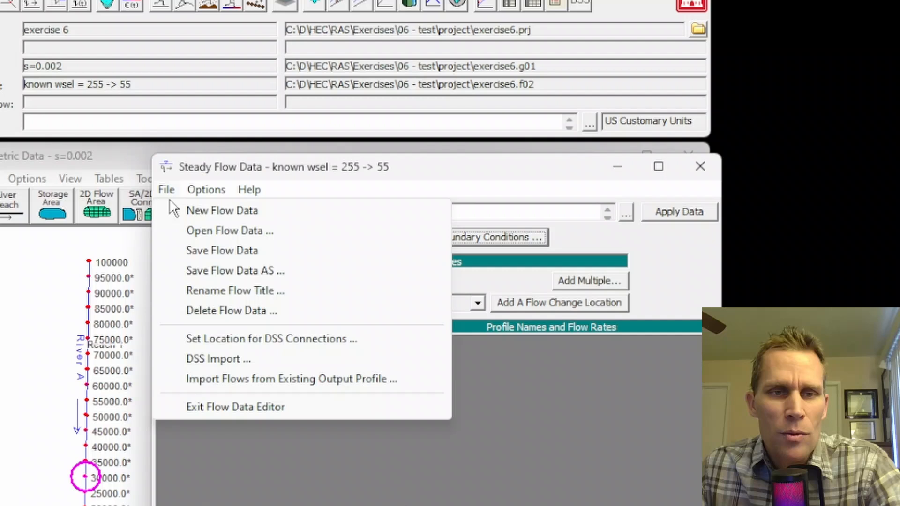
click(200, 253)
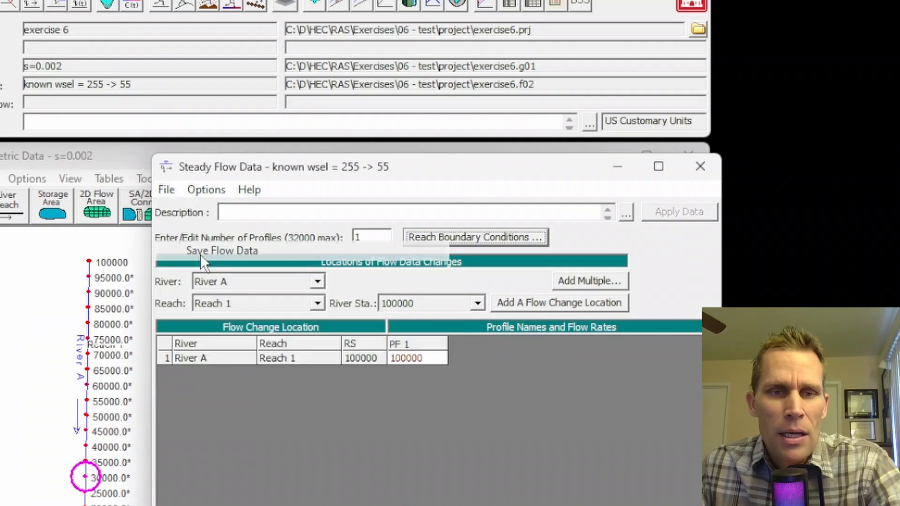
click(699, 166)
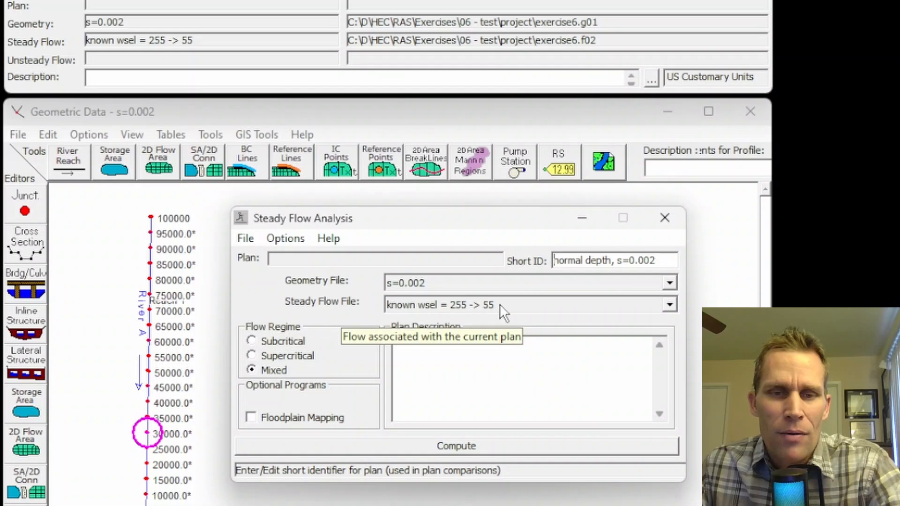
Step: Save the steady flow plan under the title "known wsel = 255 -> 55" in the project folder
click(246, 238)
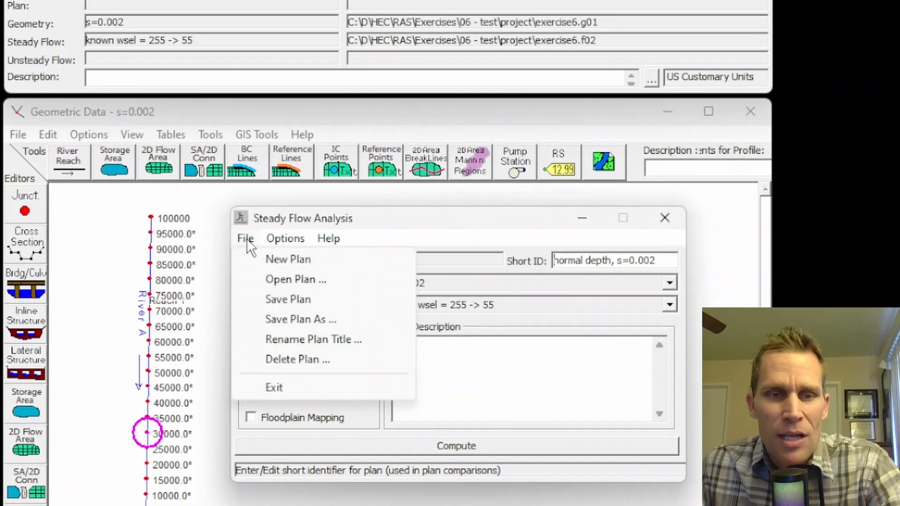
click(268, 299)
click(226, 214)
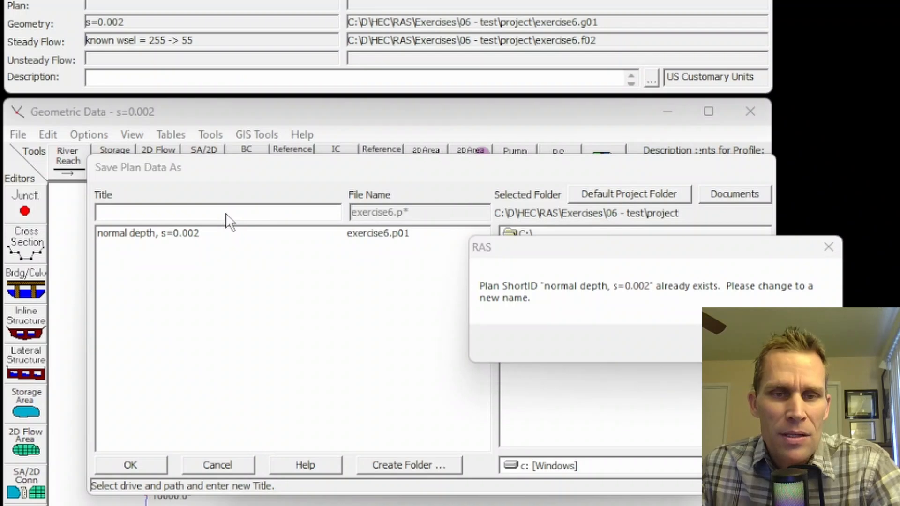
click(798, 343)
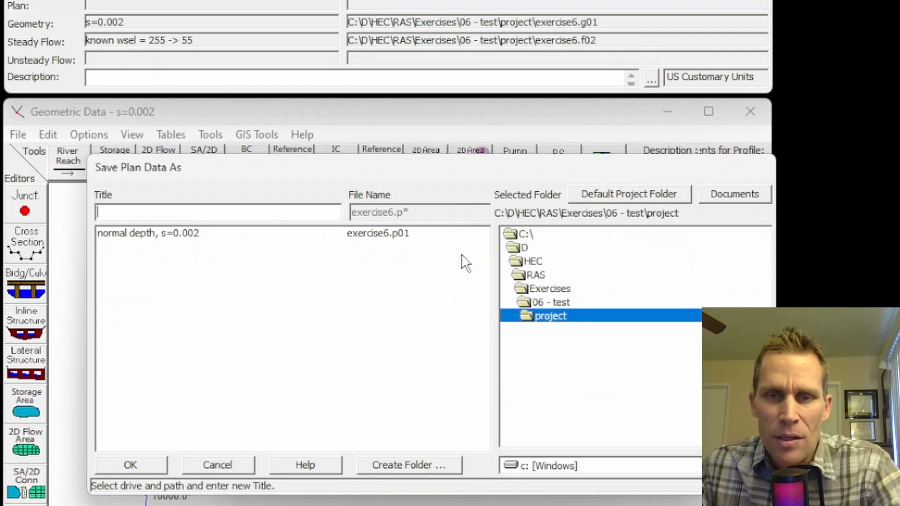
text(known wsel = 255 -> 55)
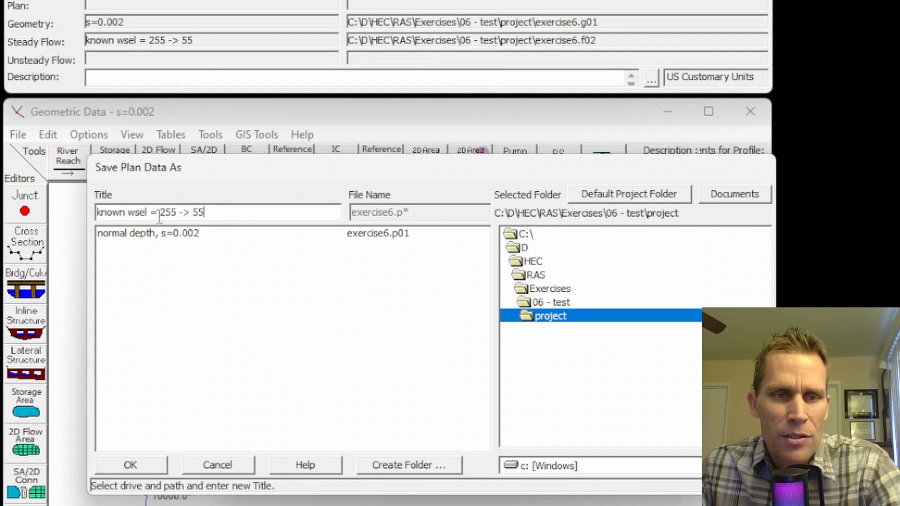
click(143, 461)
click(797, 349)
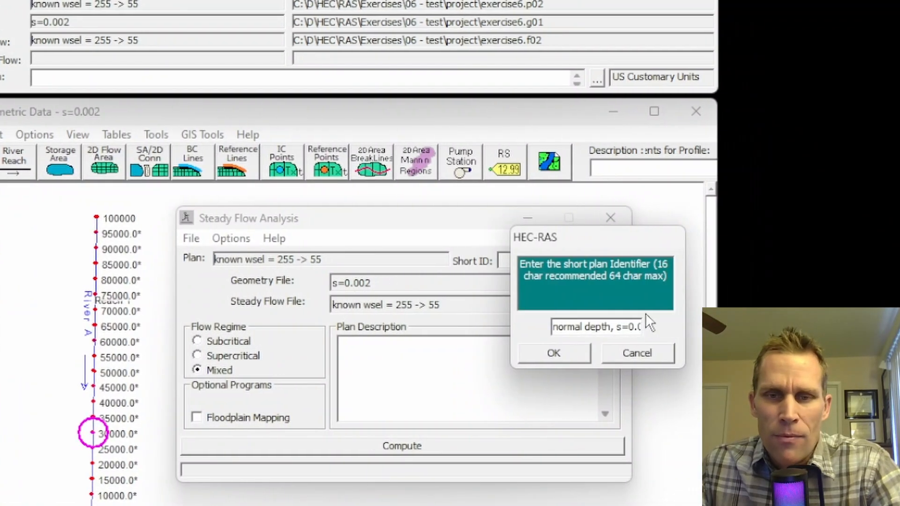
Step: Set the short plan identifier to "known wsel = 255 -> 55" and compute the plan with the mixed flow regime
drag(629, 327, 466, 346)
text(known wsel = 255 -> 55)
click(554, 353)
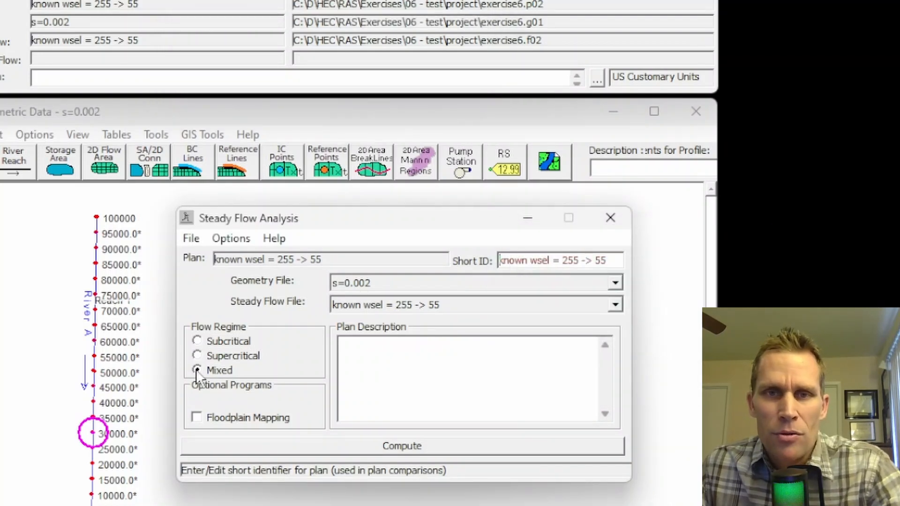
click(401, 445)
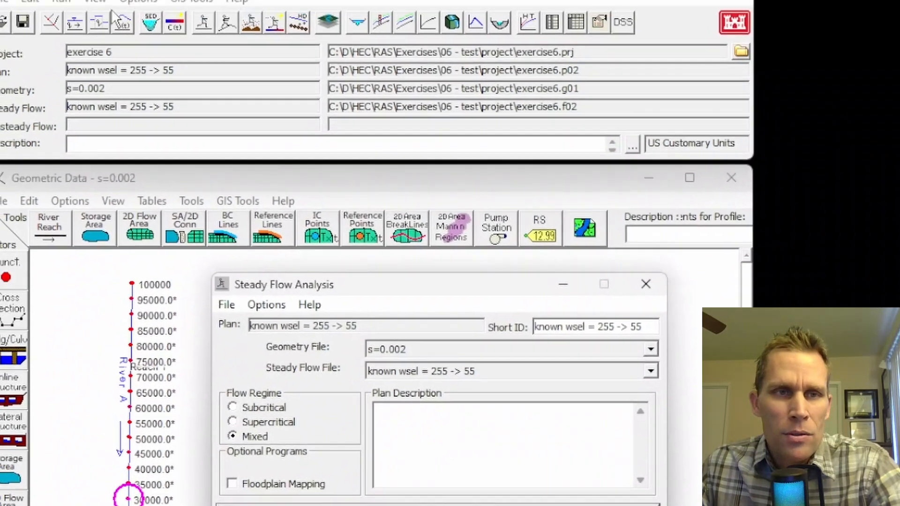
Step: Open the cross-section plots of River A and view the water surface at the downstream end, station 0
click(120, 37)
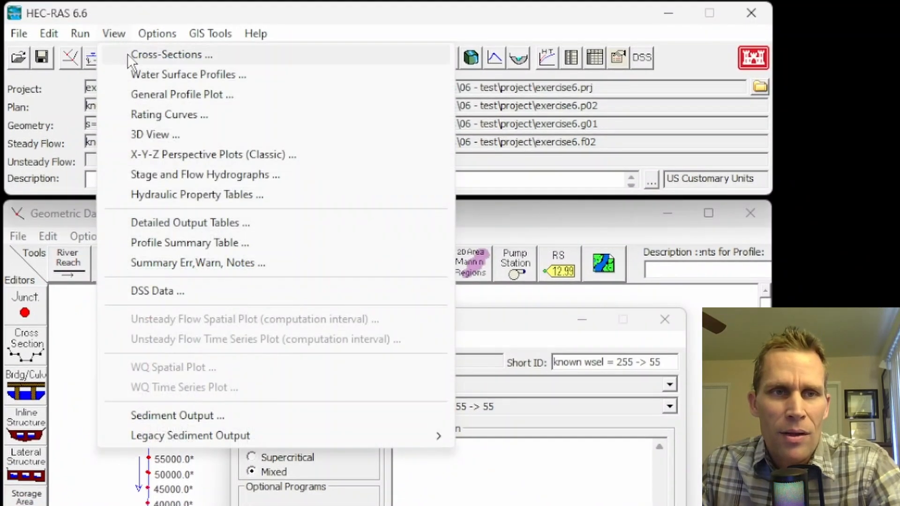
click(127, 53)
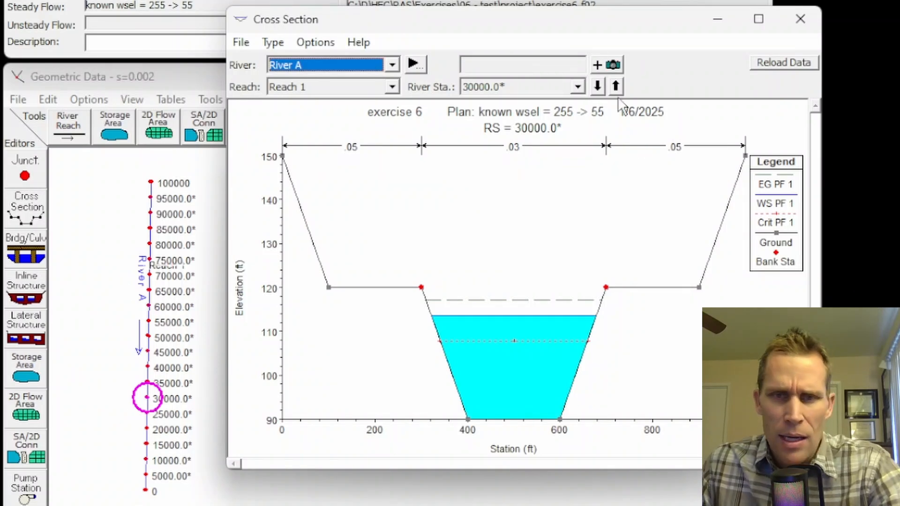
click(597, 85)
click(597, 85)
click(597, 86)
click(597, 86)
click(597, 85)
click(597, 86)
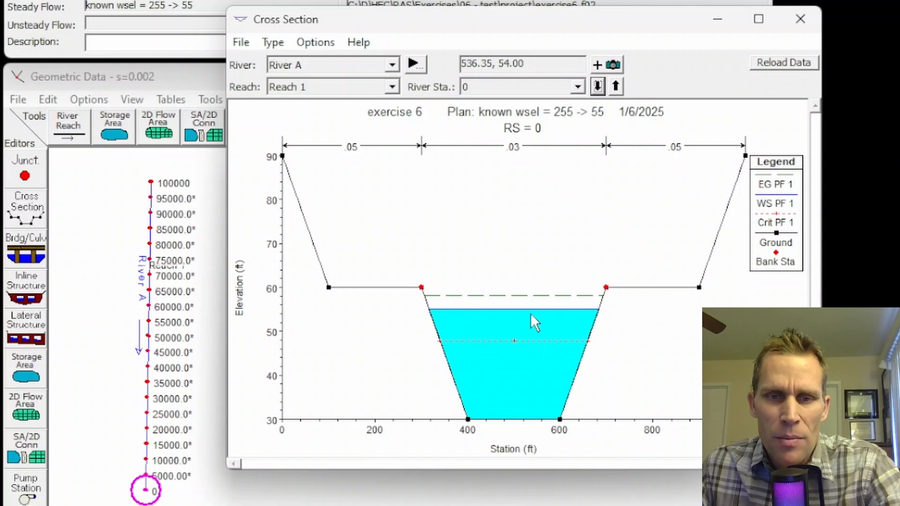
Step: Compare the water surface at station 0 with station 5000, and at station 100000 with the sections just downstream, down to station 90000
click(615, 85)
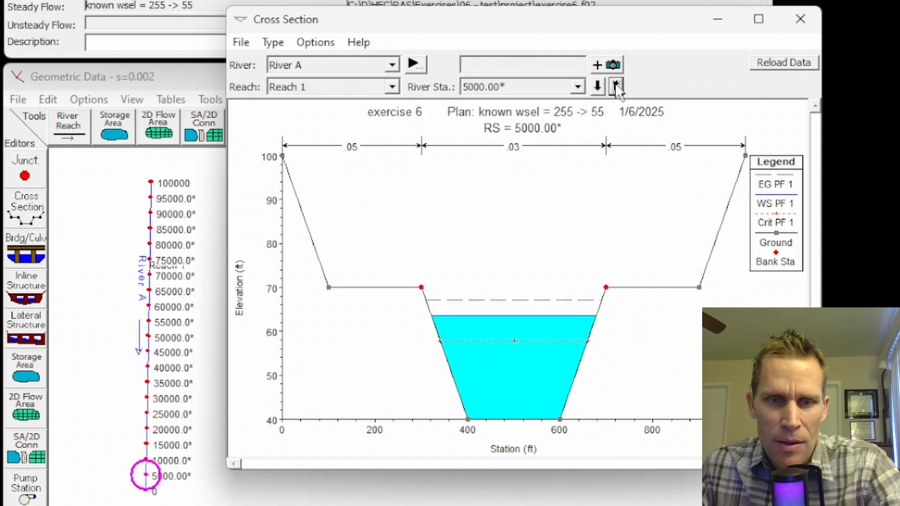
click(615, 85)
click(615, 84)
click(598, 86)
click(598, 86)
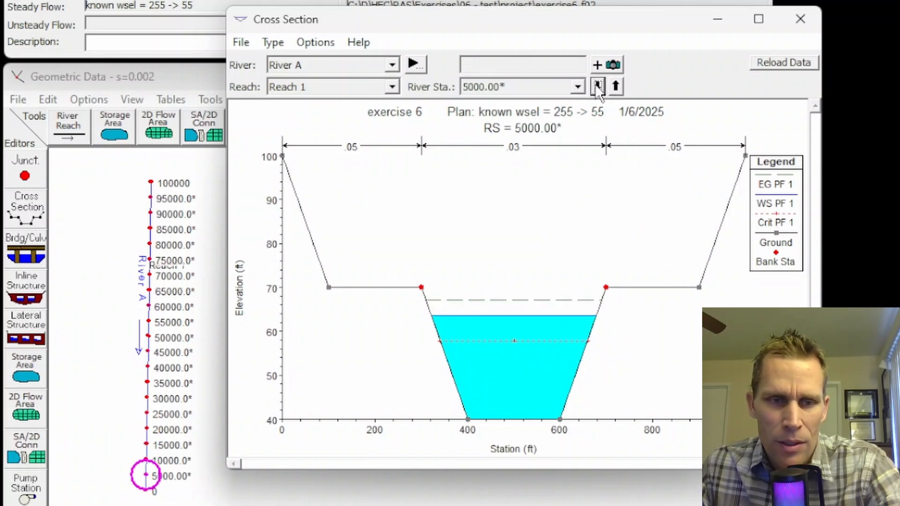
click(598, 86)
click(597, 86)
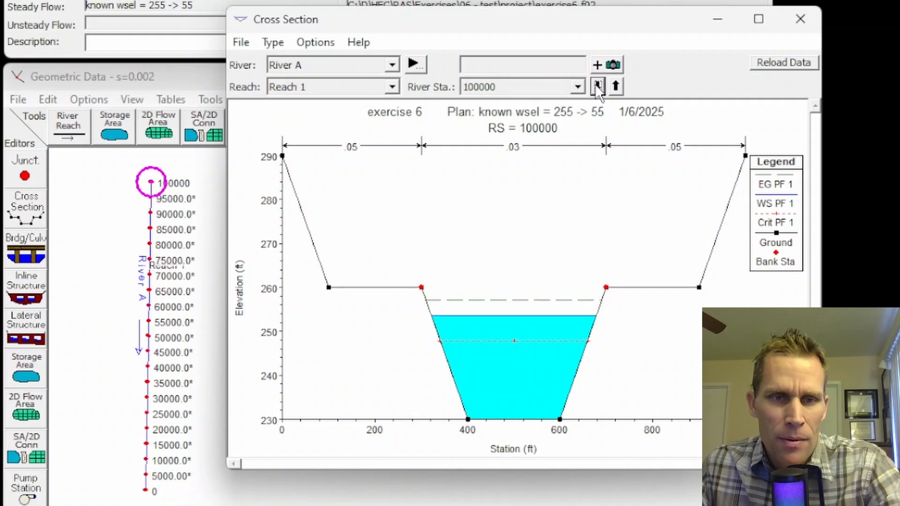
click(597, 87)
click(598, 86)
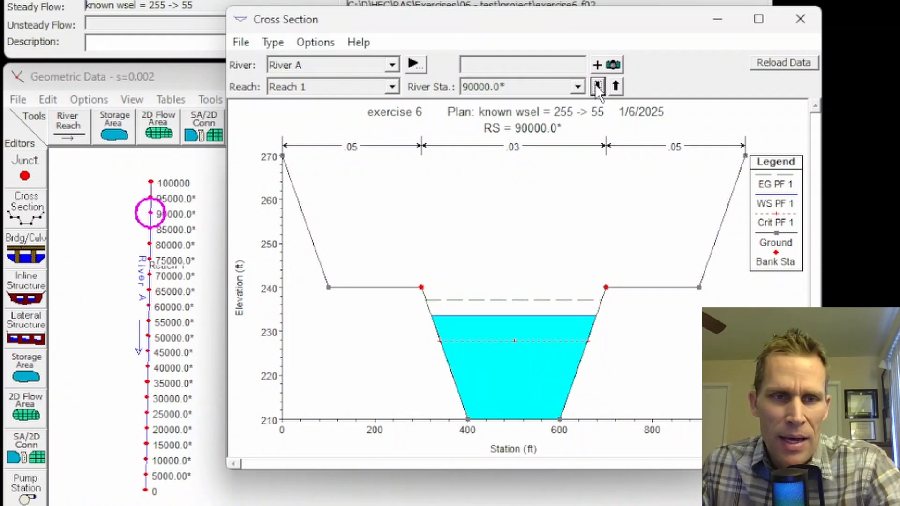
click(617, 87)
click(617, 87)
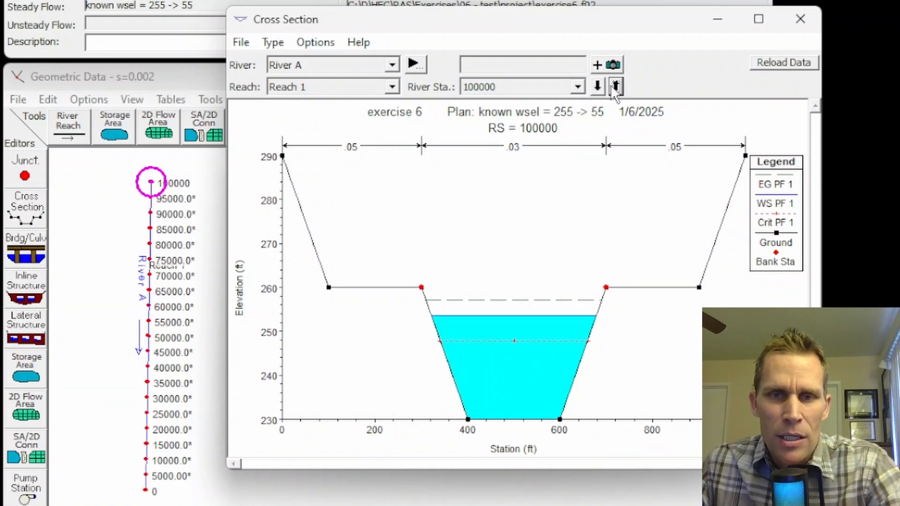
click(615, 86)
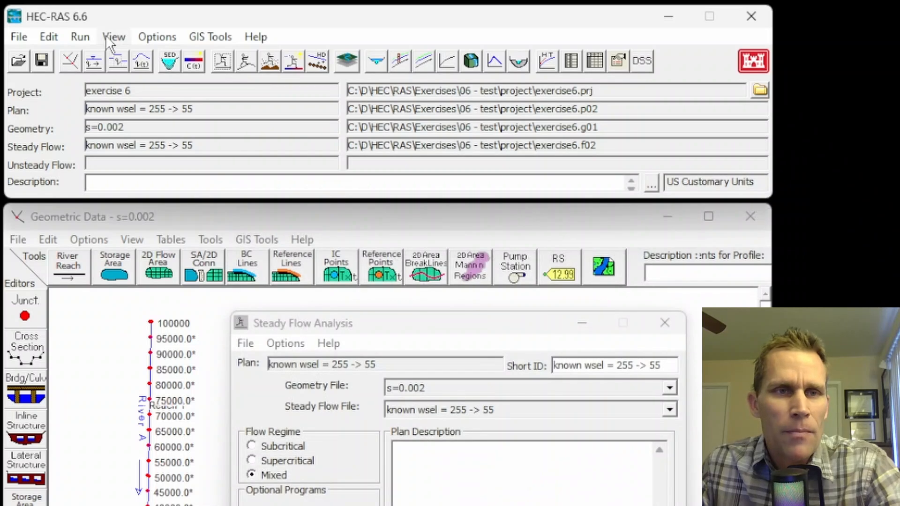
Step: Examine the water surface elevations at stations 0 and 100000 in the profile summary table, and close the table
click(106, 35)
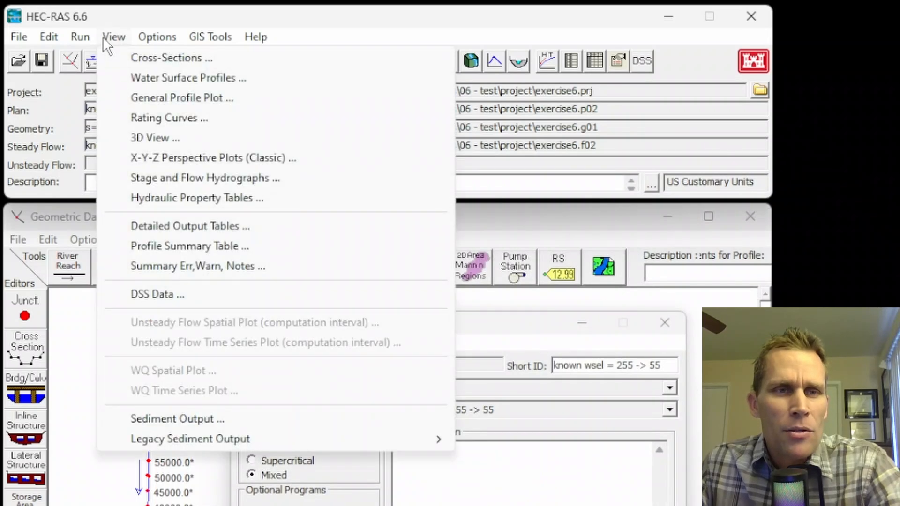
click(181, 246)
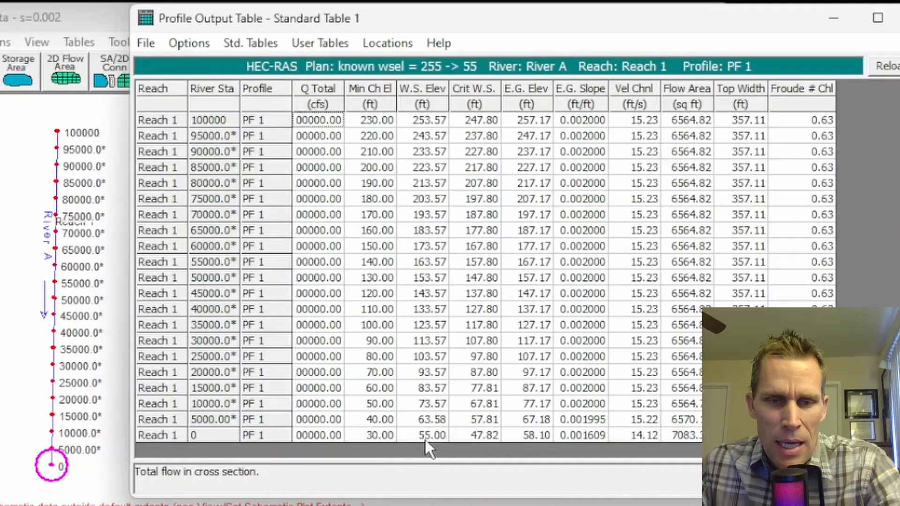
click(426, 435)
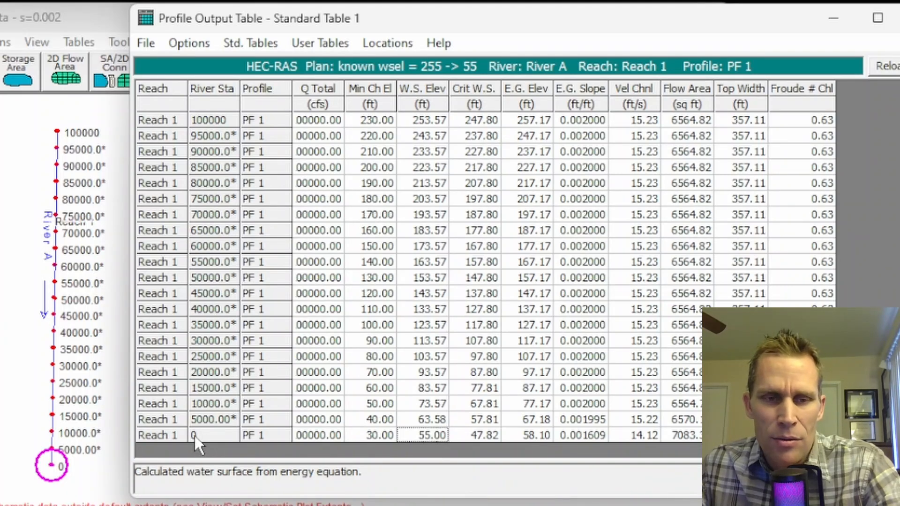
click(414, 121)
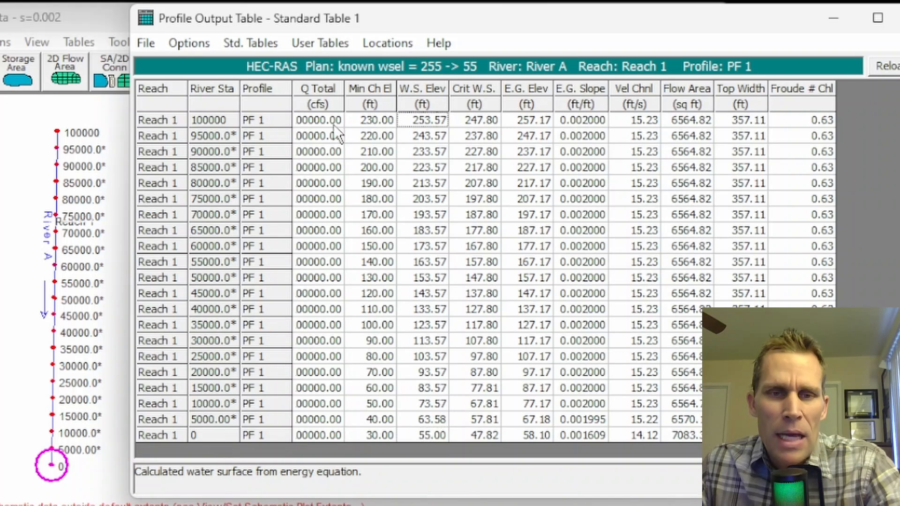
click(207, 123)
click(427, 120)
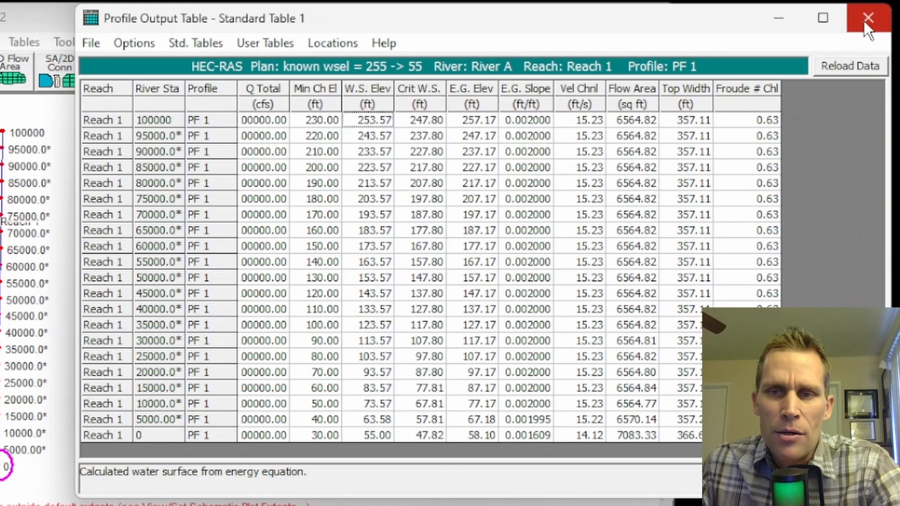
click(896, 18)
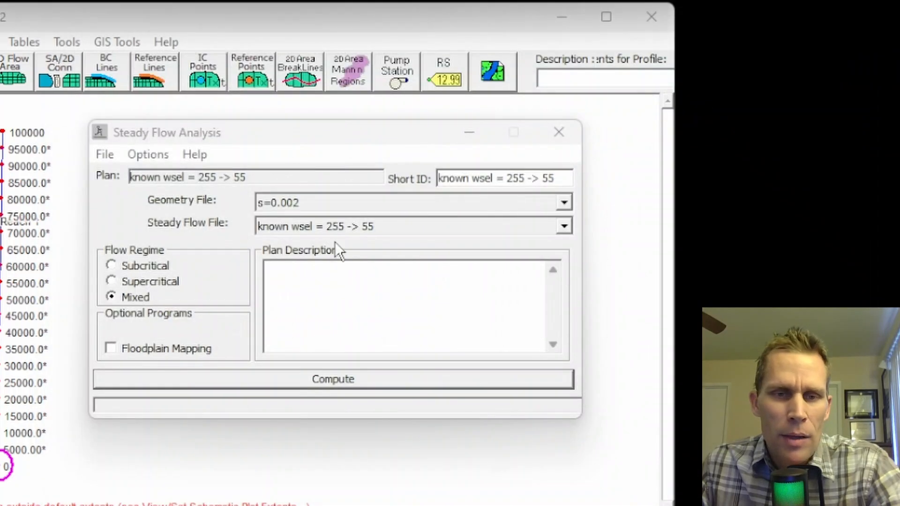
Step: Recompute the plan with the supercritical flow regime and check the water surface elevations in the profile summary table
click(114, 281)
click(301, 381)
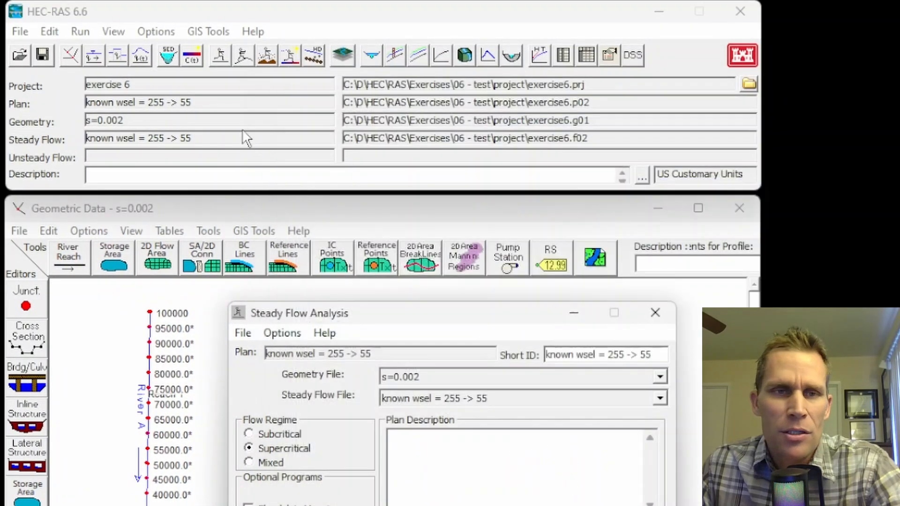
click(116, 32)
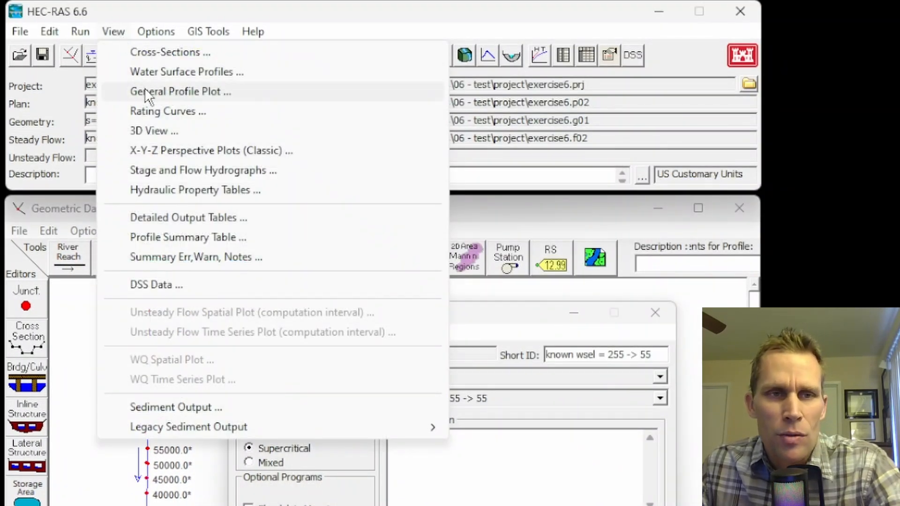
click(176, 238)
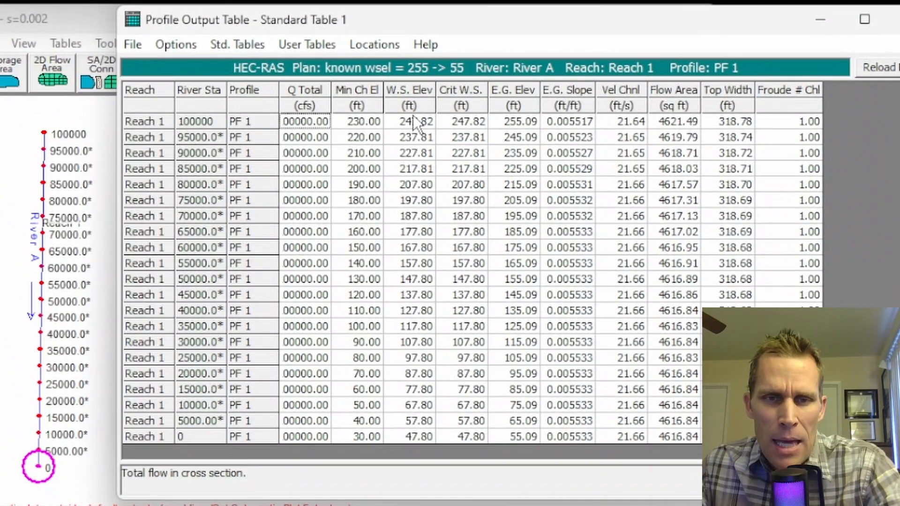
click(471, 236)
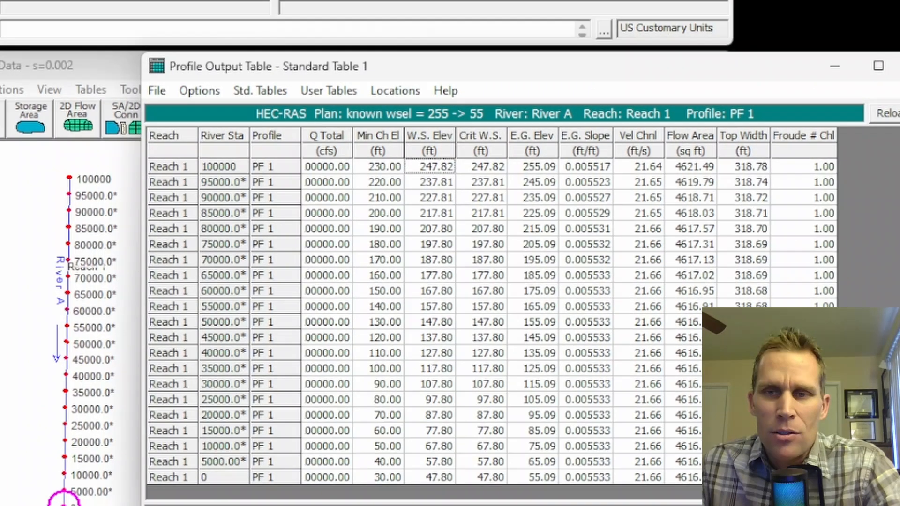
click(899, 19)
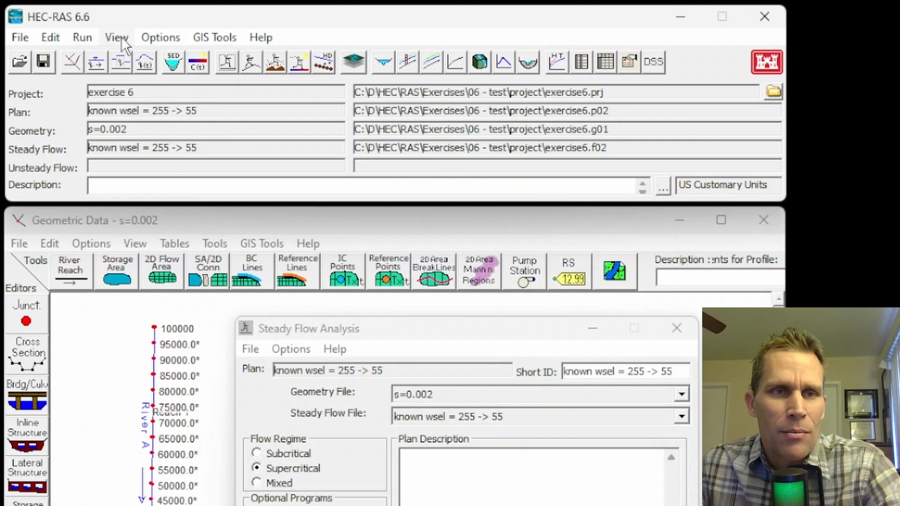
Step: Examine the supercritical run's cross-section plots from station 0 and from the upstream end down to station 75000, and close the plot
click(121, 37)
click(137, 61)
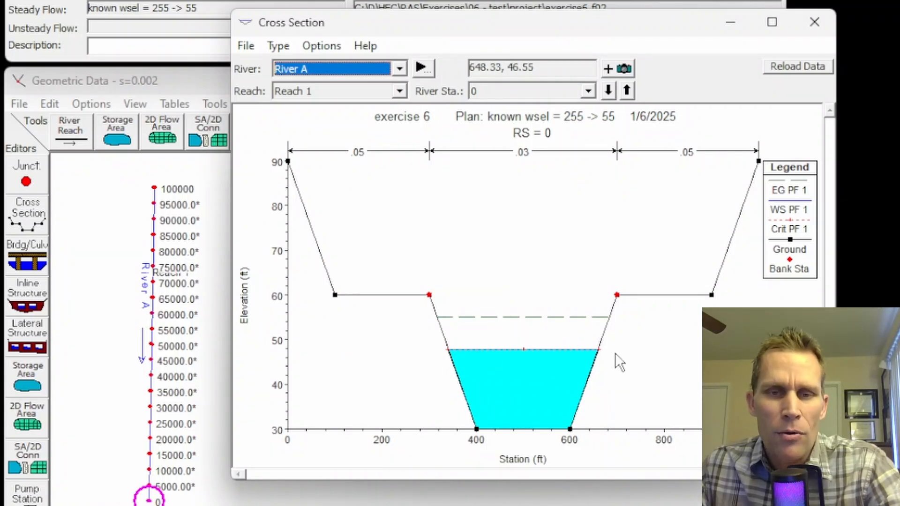
click(608, 90)
click(608, 90)
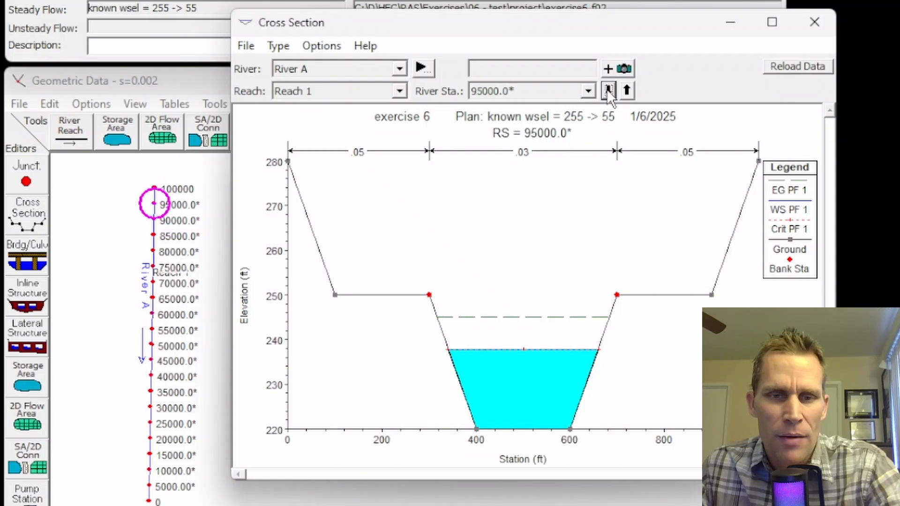
click(608, 90)
click(608, 90)
click(608, 90)
click(608, 90)
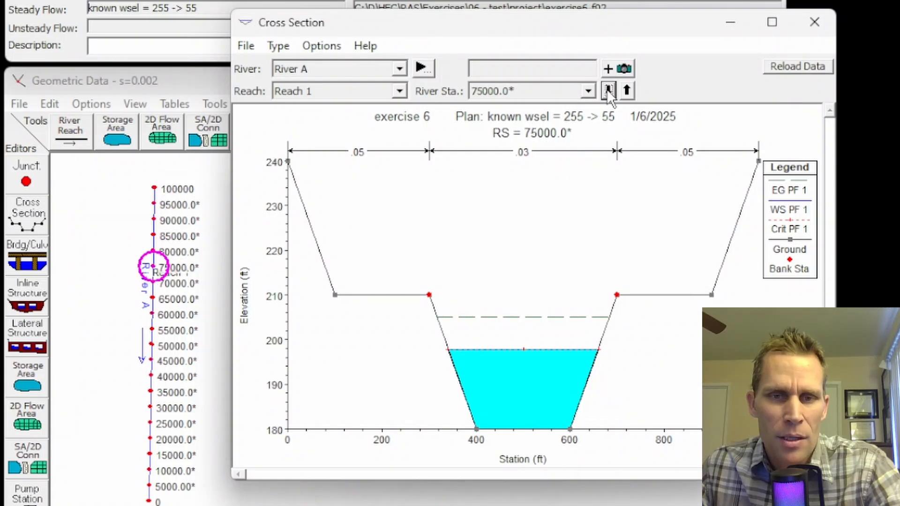
click(814, 22)
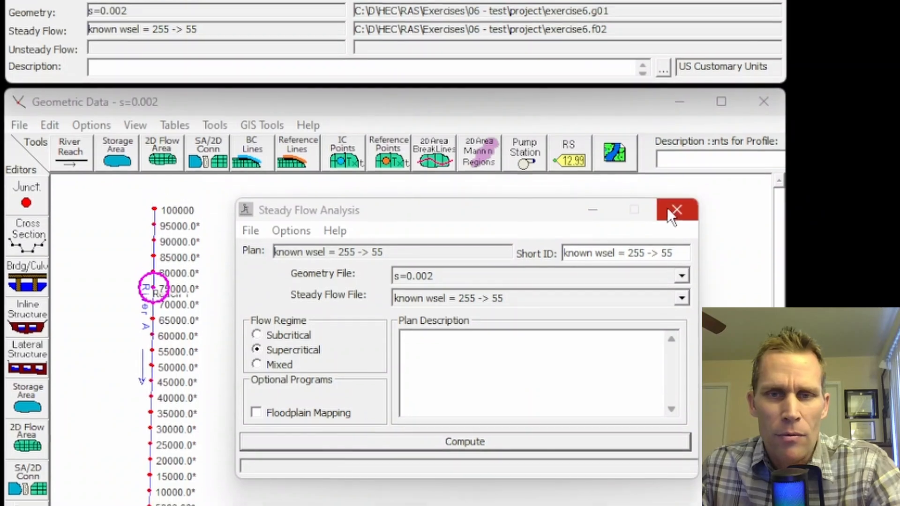
Step: Close the steady flow analysis and create a new steady flow data file titled "critical depth"
click(673, 211)
click(52, 37)
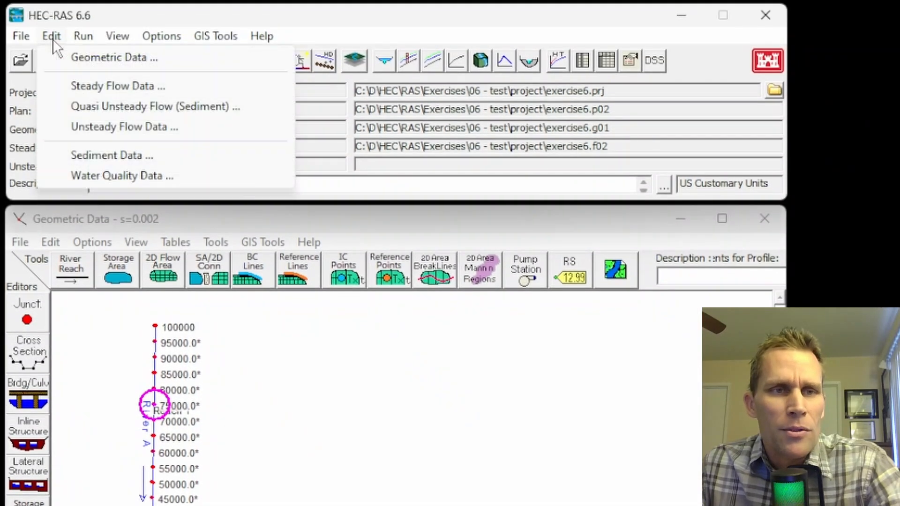
click(86, 85)
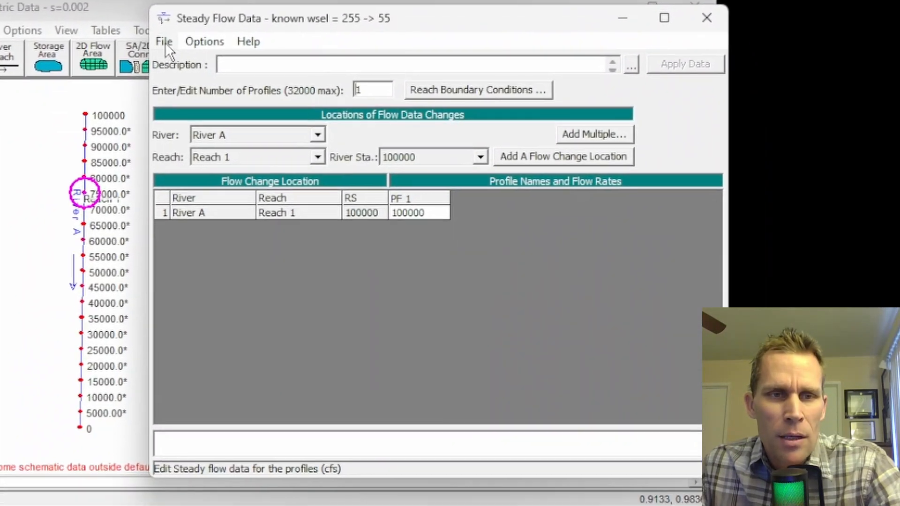
click(166, 42)
click(204, 63)
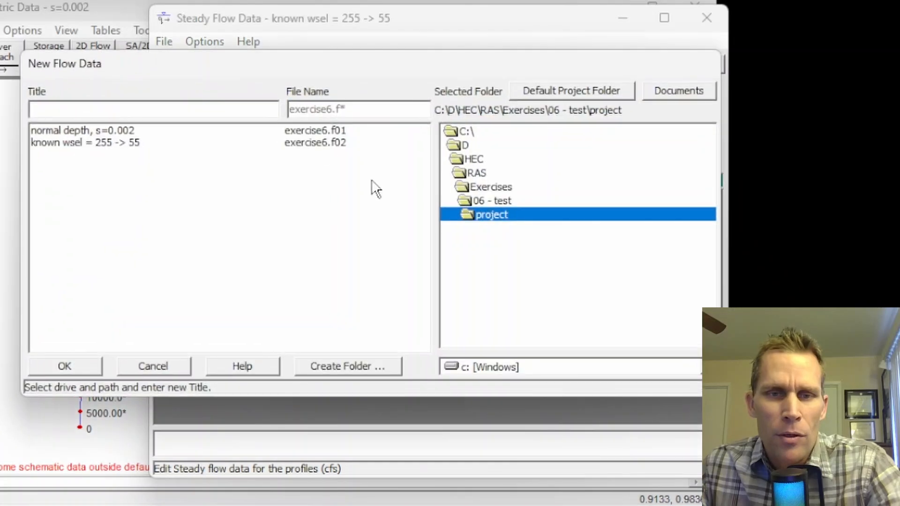
click(130, 109)
text(critical depth)
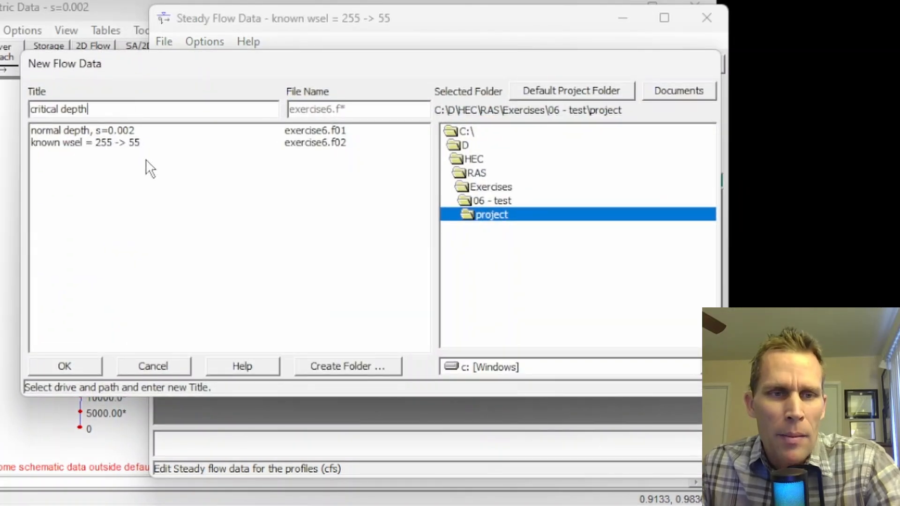
click(76, 368)
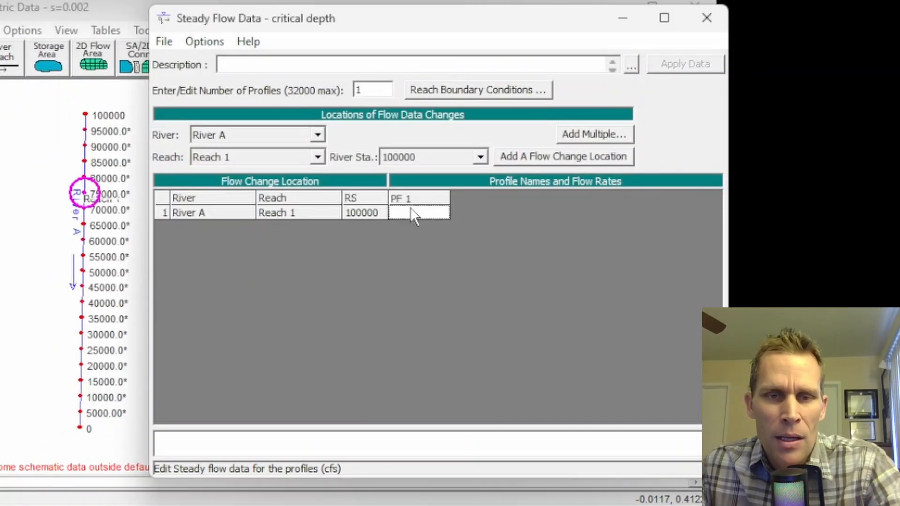
Step: Set the PF 1 flow to 100000 cfs with critical depth at both the upstream and downstream boundaries, and save the flow data
text(100000)
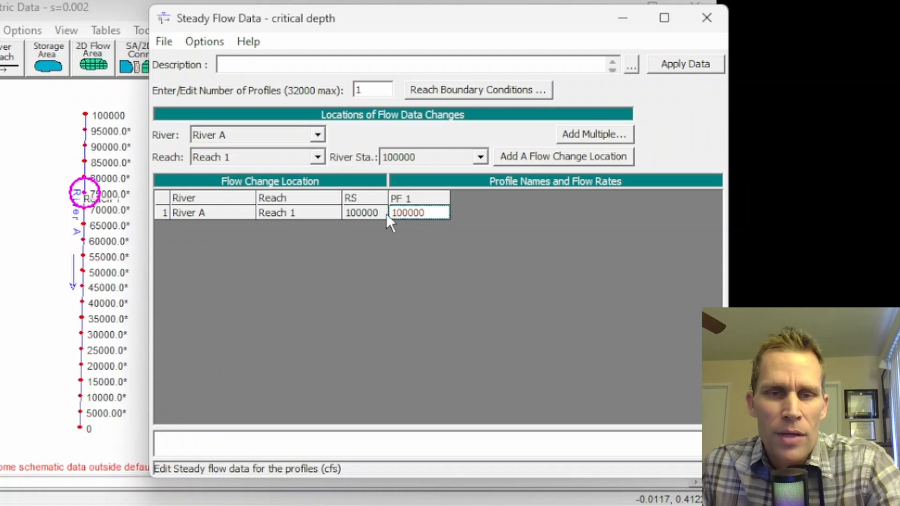
click(447, 91)
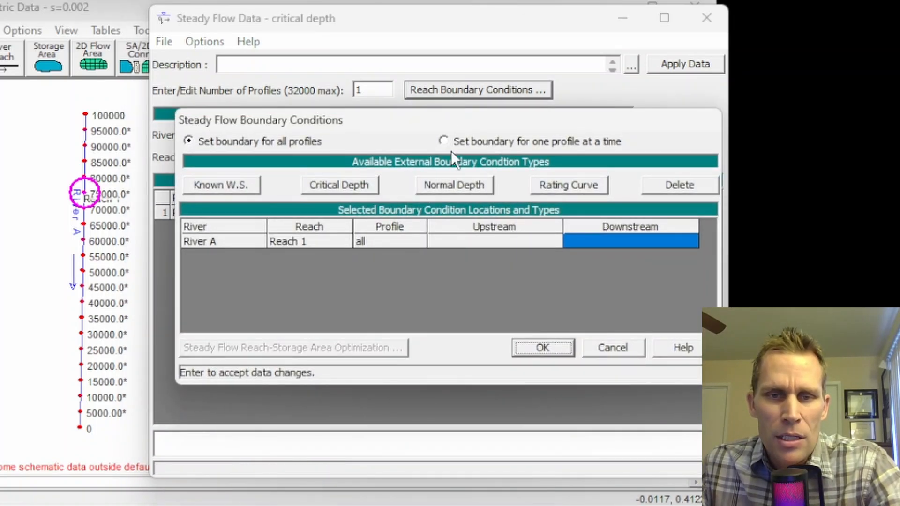
click(359, 184)
click(451, 240)
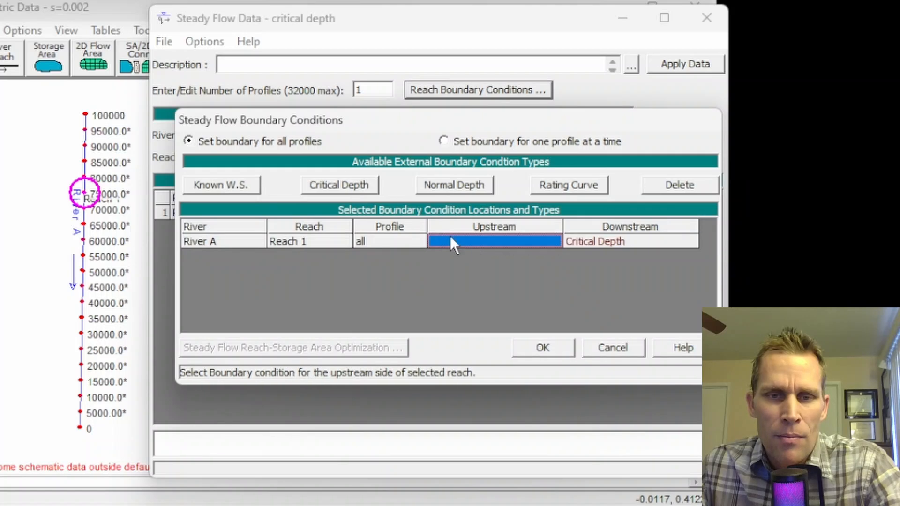
click(350, 185)
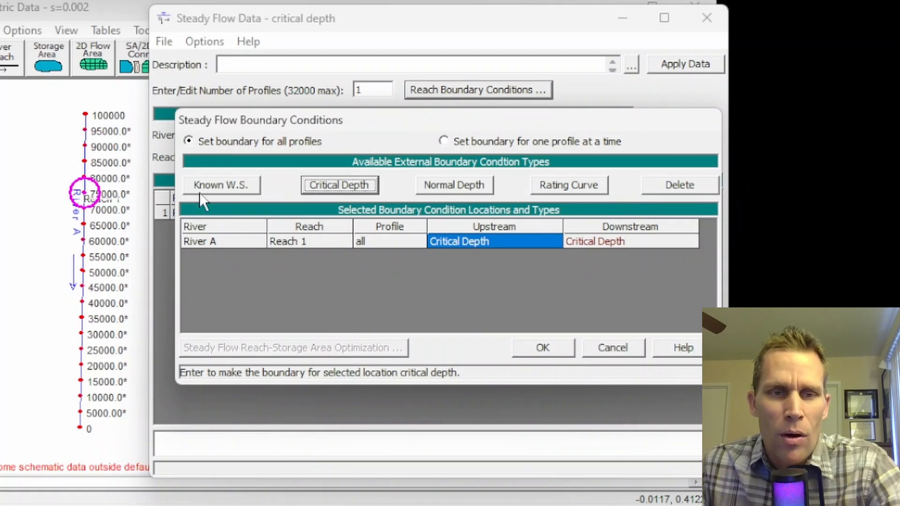
click(544, 346)
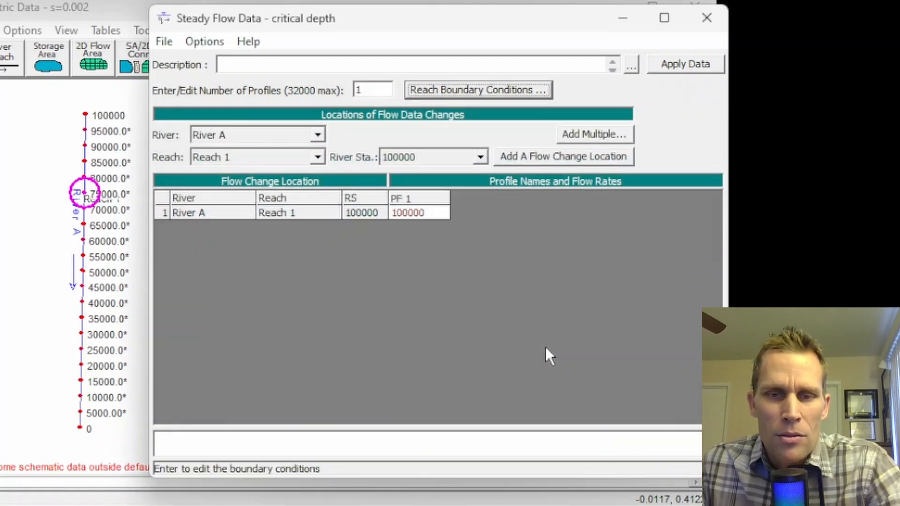
click(165, 48)
click(190, 102)
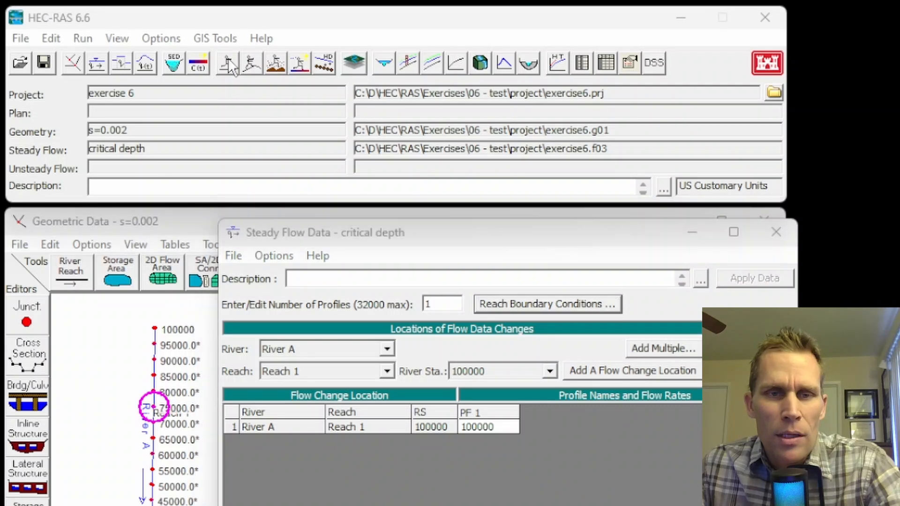
Step: Save the steady flow analysis as a new plan titled "critical depth", using geometry s=0.002 and the critical depth flow file
click(229, 58)
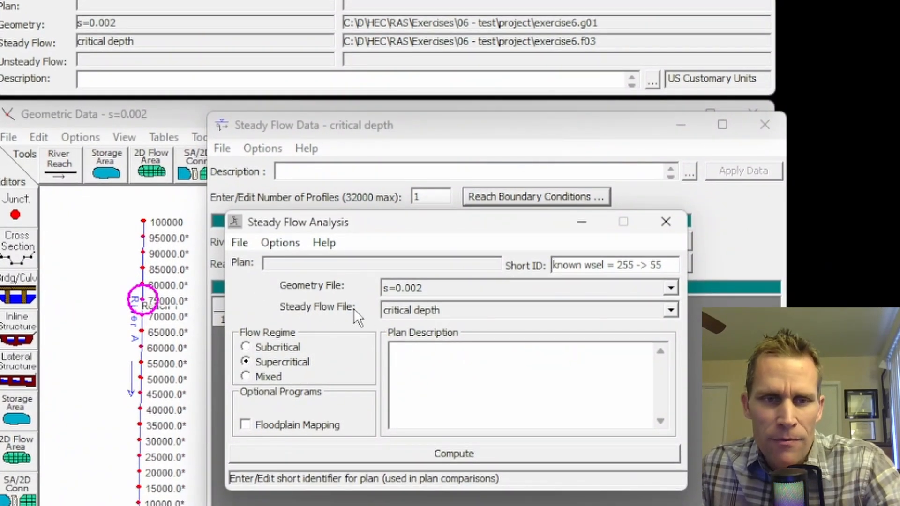
click(241, 245)
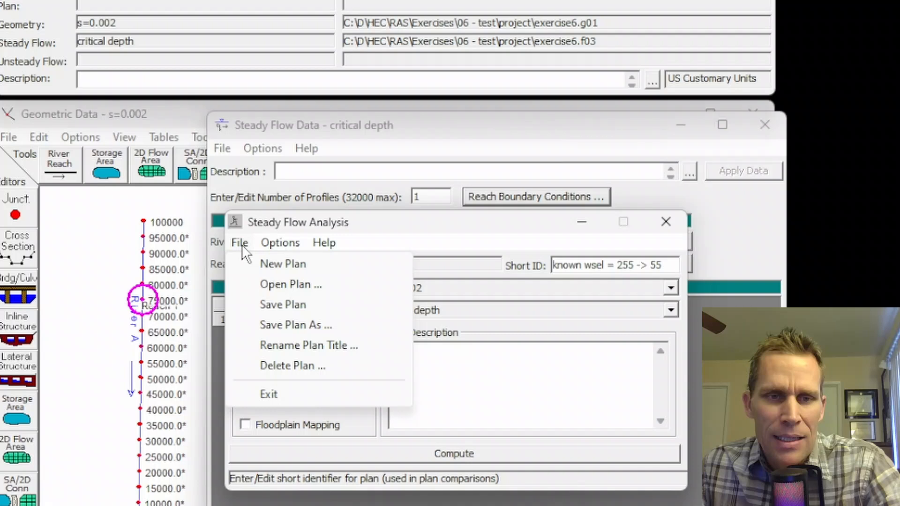
click(271, 304)
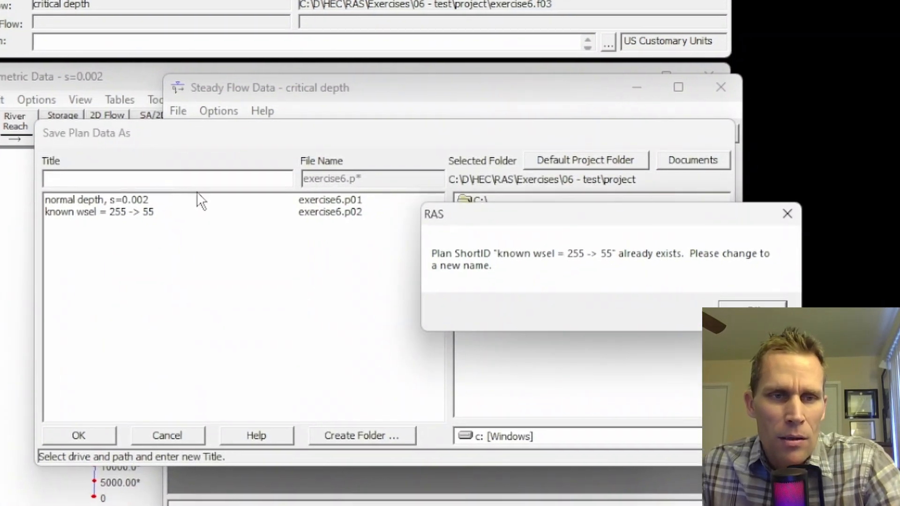
click(786, 342)
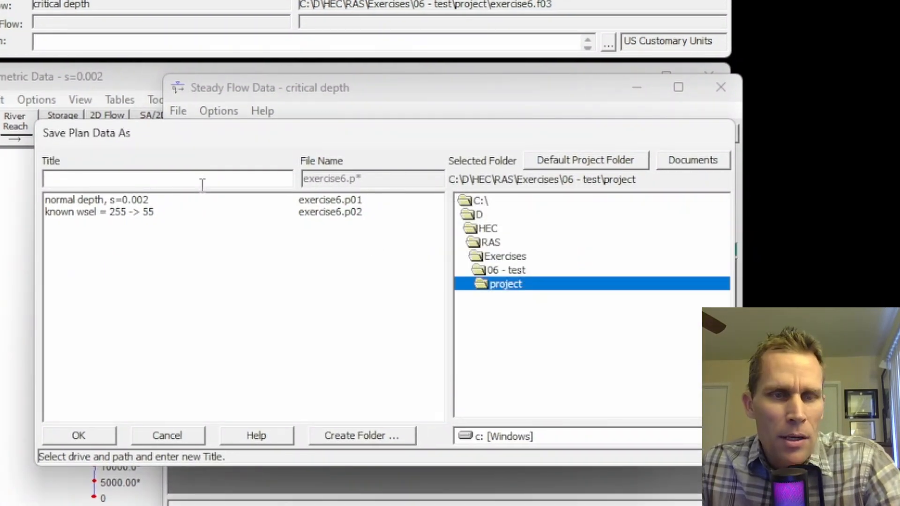
text(critical depth)
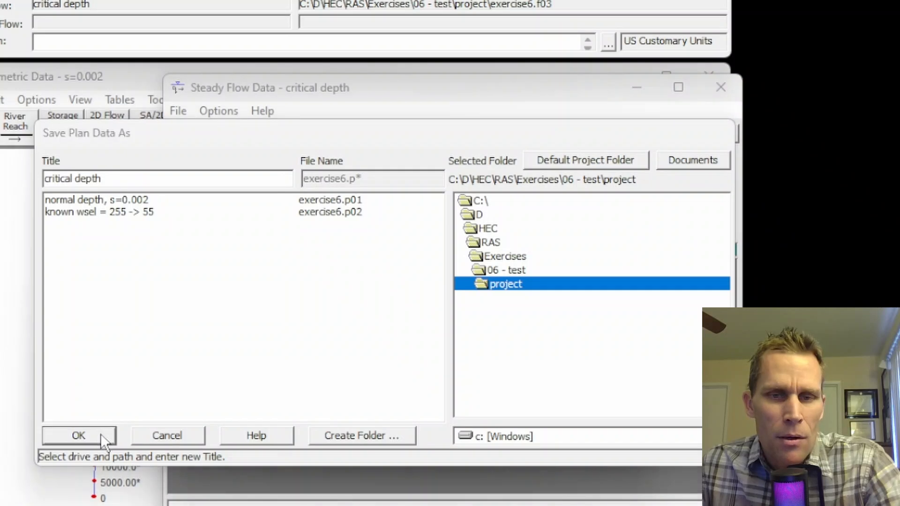
click(100, 434)
click(753, 313)
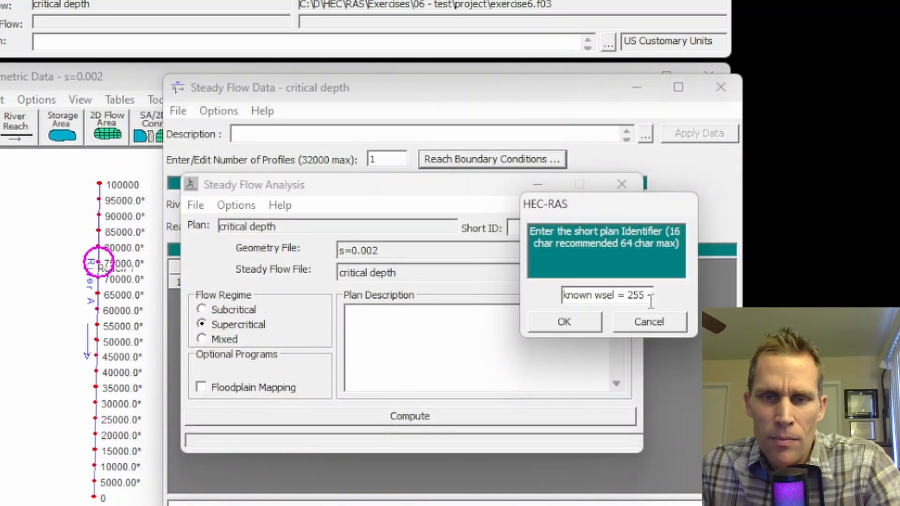
Step: Set the plan's short identifier to "critical depth" and compute it with the supercritical flow regime
drag(651, 301, 410, 289)
key(Delete)
key(Delete)
key(Delete)
key(Delete)
key(Delete)
key(Delete)
text(critical depth)
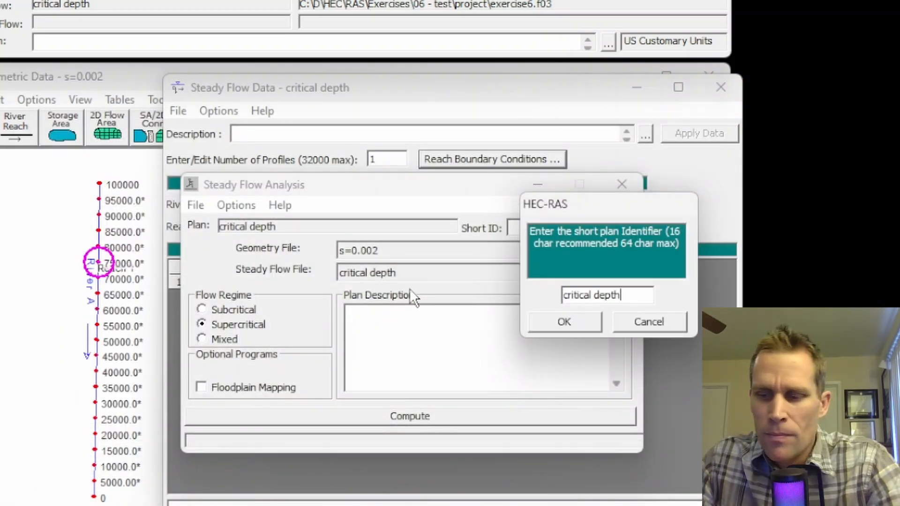
key(Return)
click(415, 415)
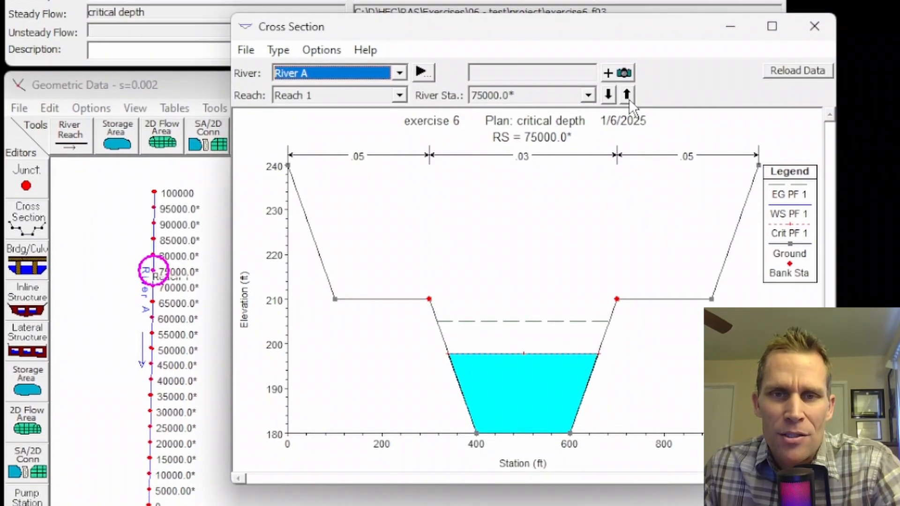
Step: Examine the critical depth plan's cross-section plots from station 80000 down to station 30000, and close the plot
click(627, 95)
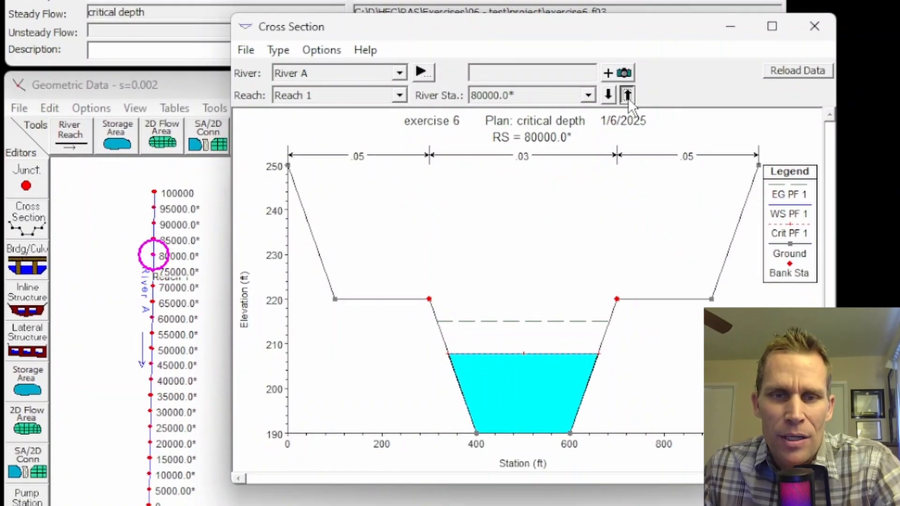
click(627, 95)
click(627, 95)
click(627, 95)
click(627, 95)
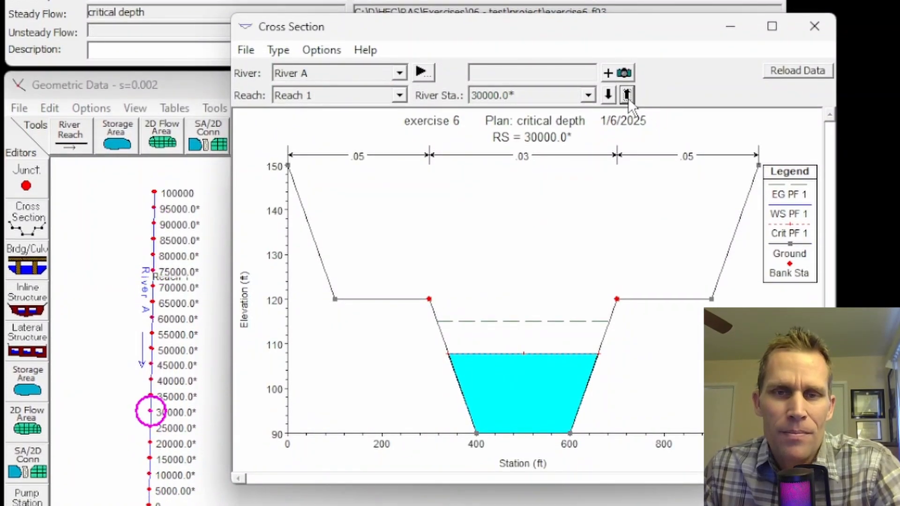
click(815, 27)
Step: Create a new steady flow data file titled "rating curve"
click(252, 6)
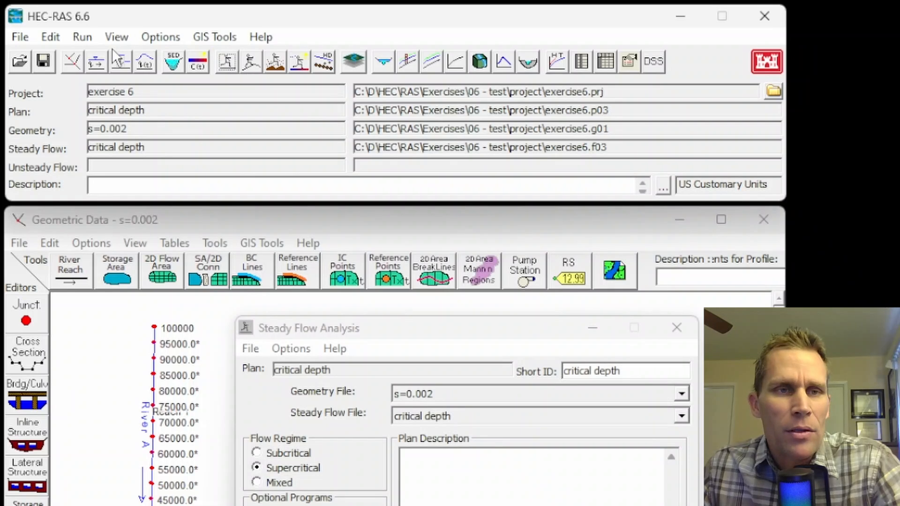
click(96, 61)
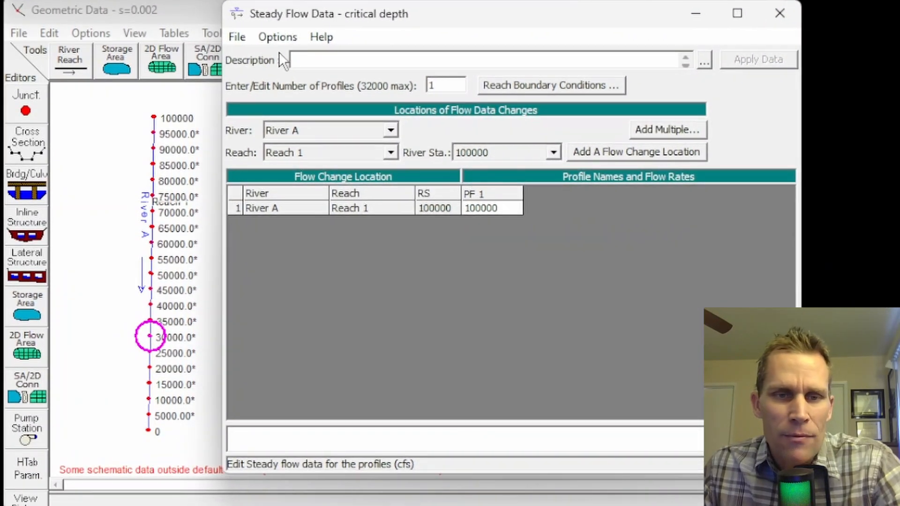
click(237, 37)
click(281, 58)
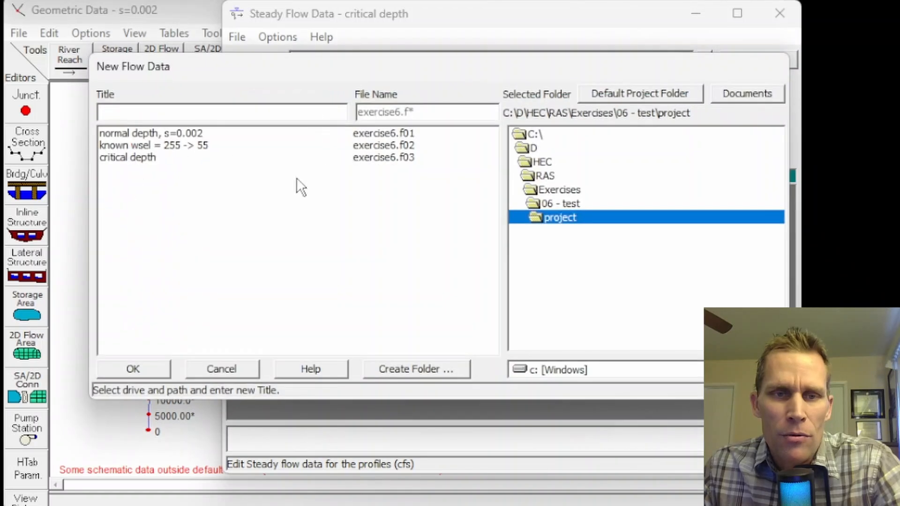
click(203, 114)
text(rating curve)
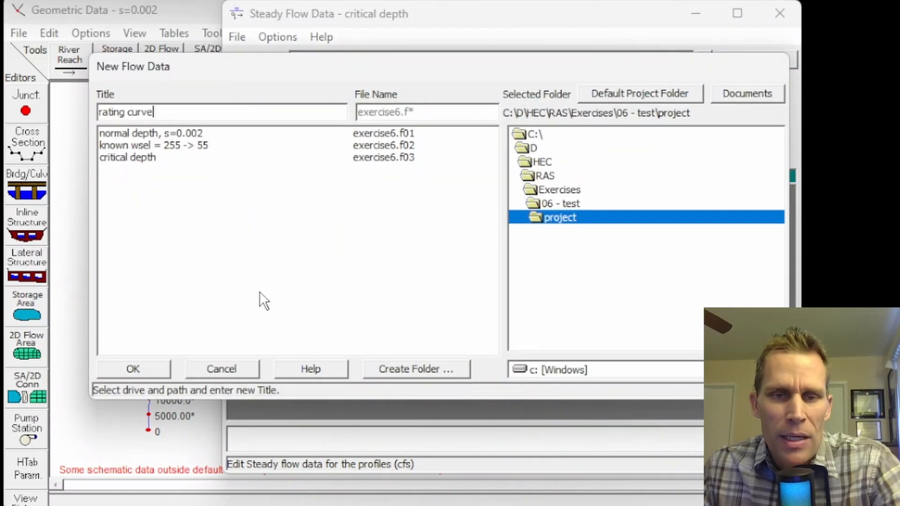
click(147, 370)
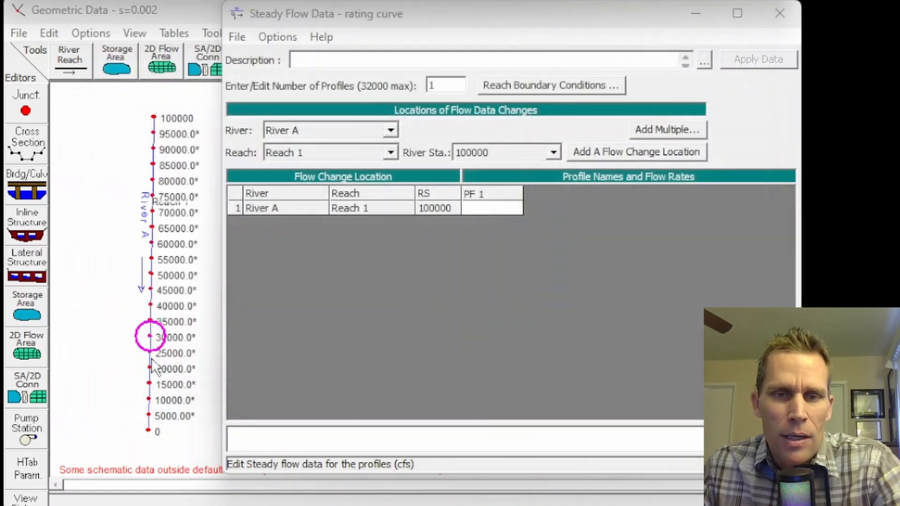
Step: Set the PF 1 flow to 100000 cfs and start a rating curve boundary condition for the downstream end of Reach 1
click(483, 209)
text(10)
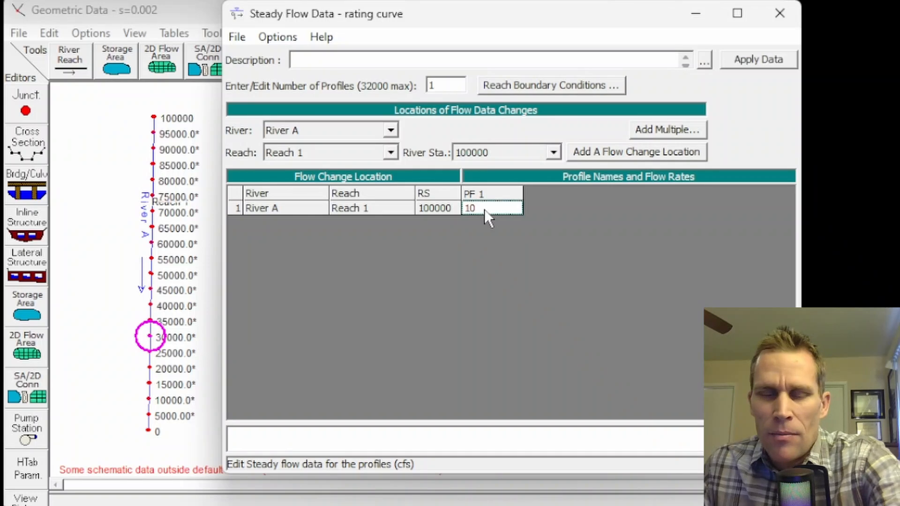
text(0000)
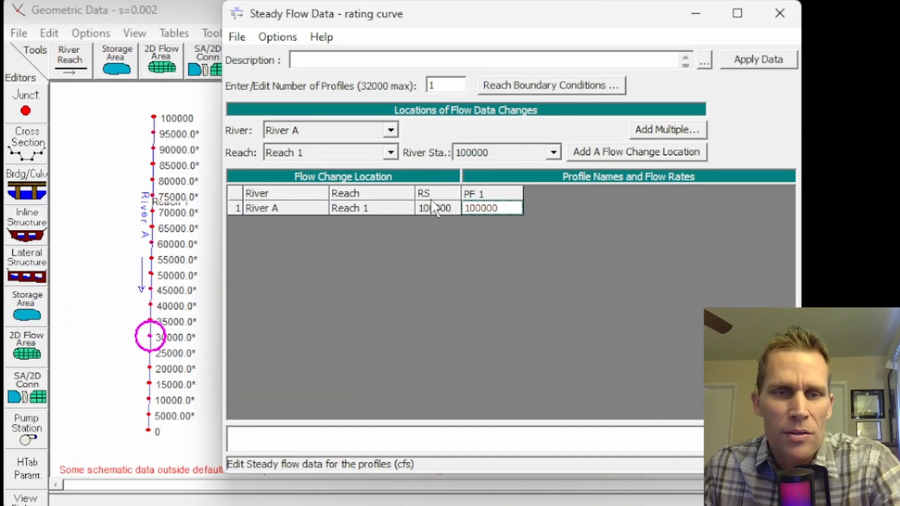
click(521, 86)
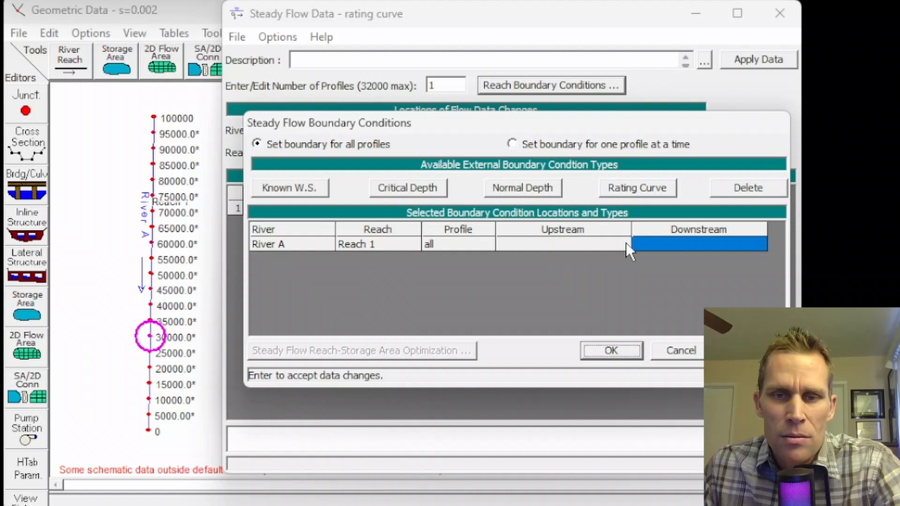
click(674, 242)
click(635, 187)
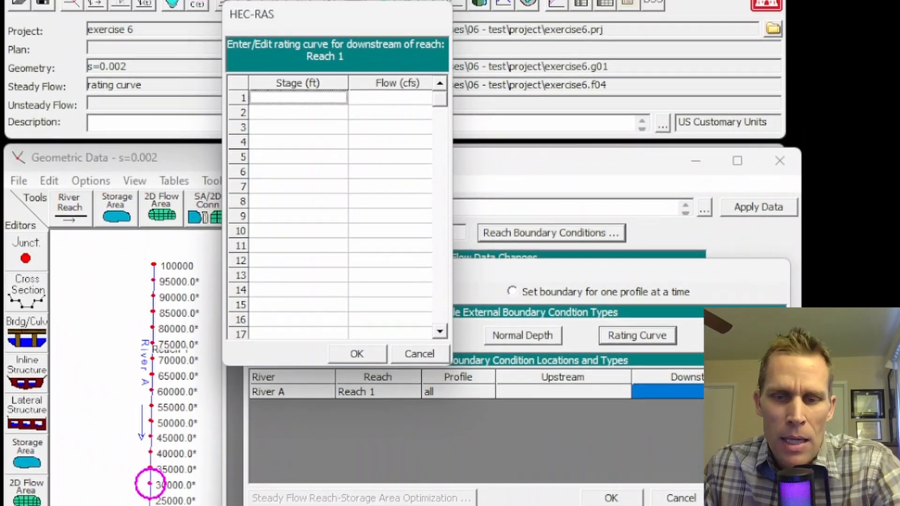
Step: Switch to the data.xlsx workbook in Excel, copy the stage and flow values in B4:C16, and minimize the workbook
key(alt+Tab)
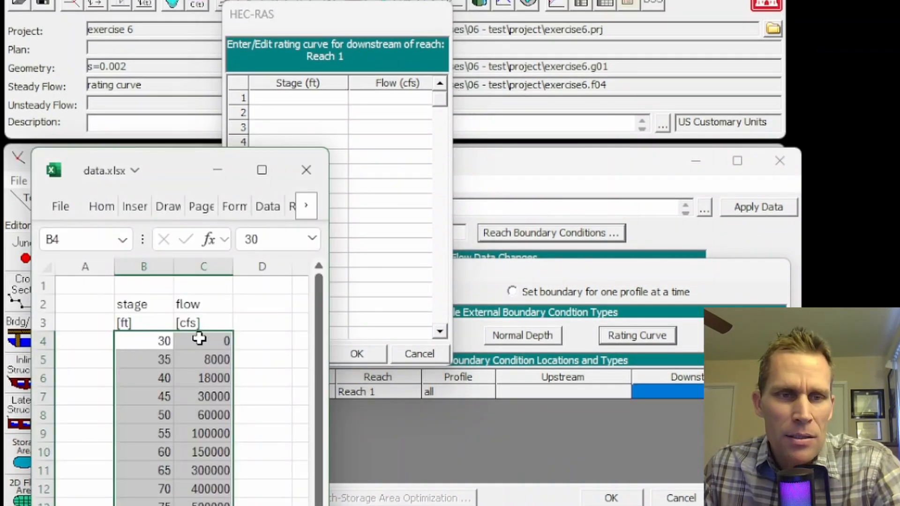
drag(161, 168, 195, 29)
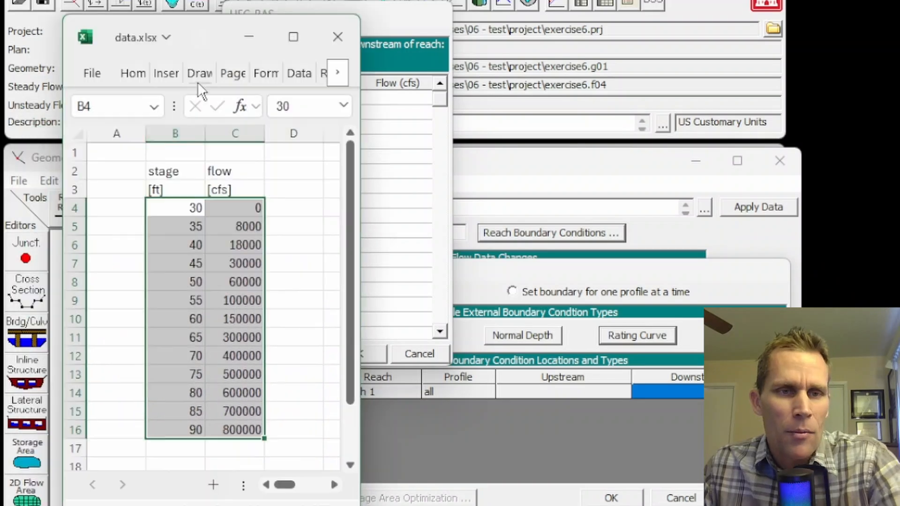
click(182, 175)
drag(171, 205, 237, 419)
key(ctrl+c)
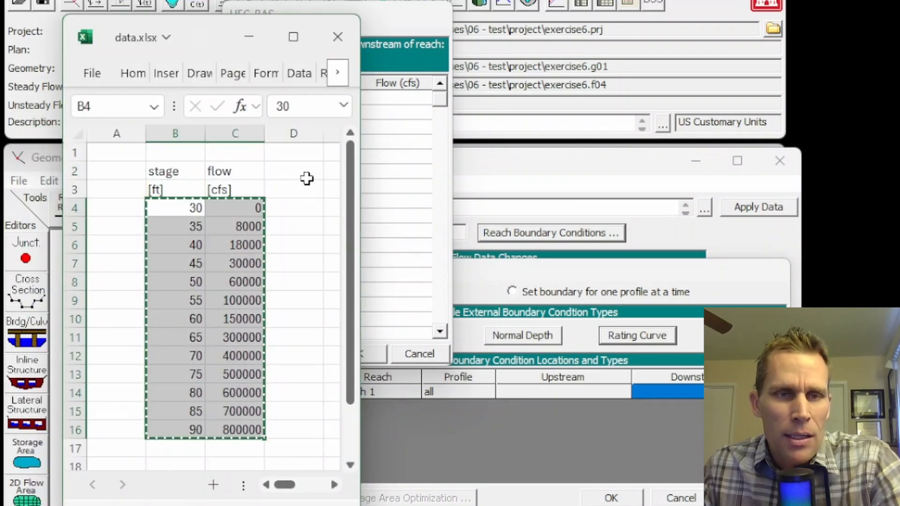
click(248, 37)
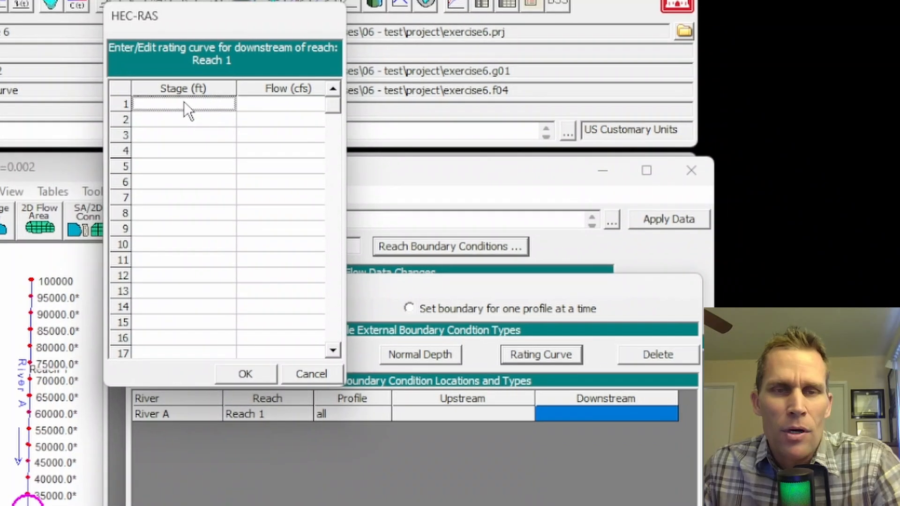
Step: Paste the copied stage and flow values into the downstream rating curve table for Reach 1, starting at row 1
drag(267, 21, 302, 33)
drag(218, 35, 205, 46)
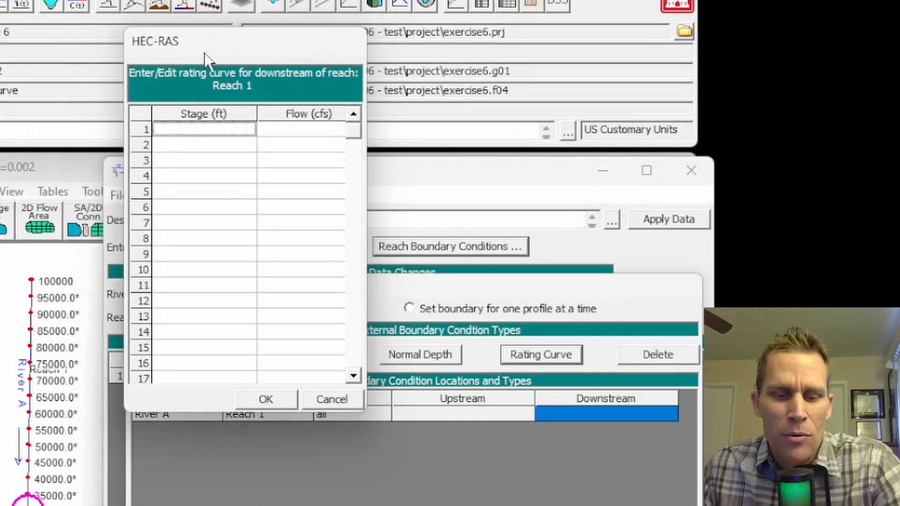
text(30)
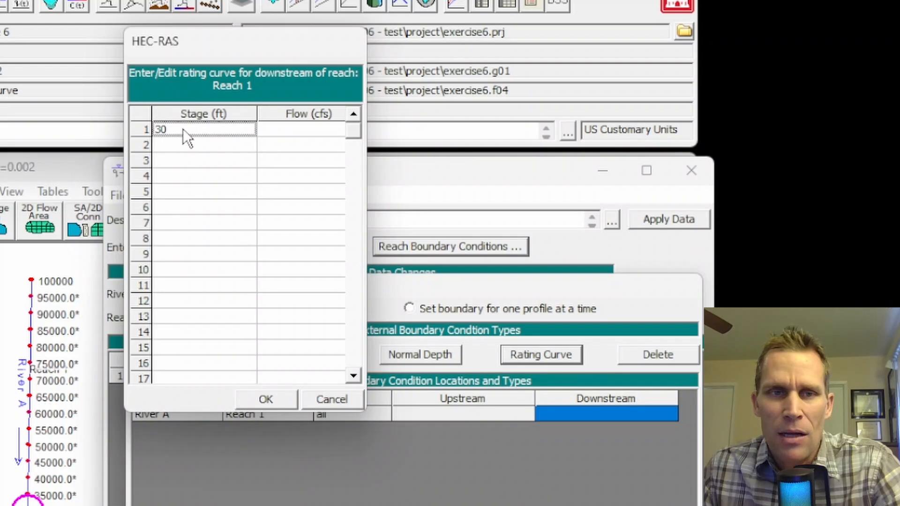
click(202, 143)
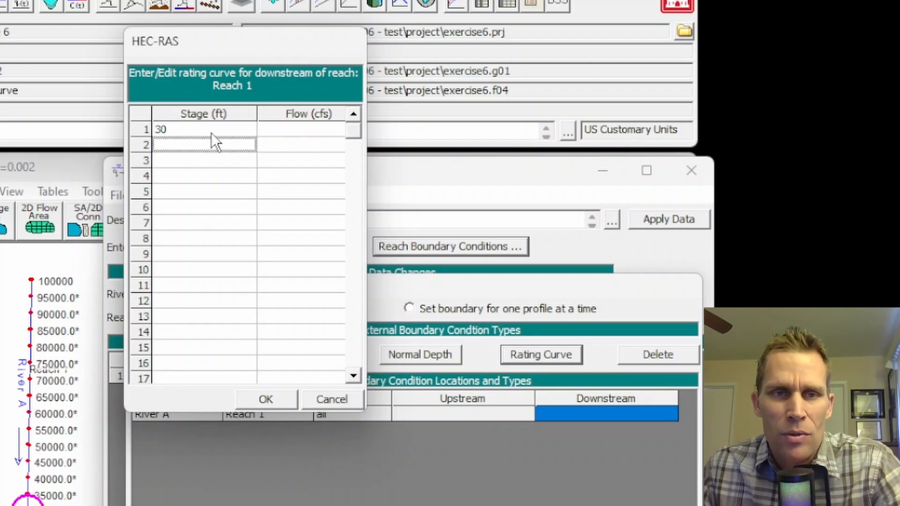
drag(190, 133, 309, 344)
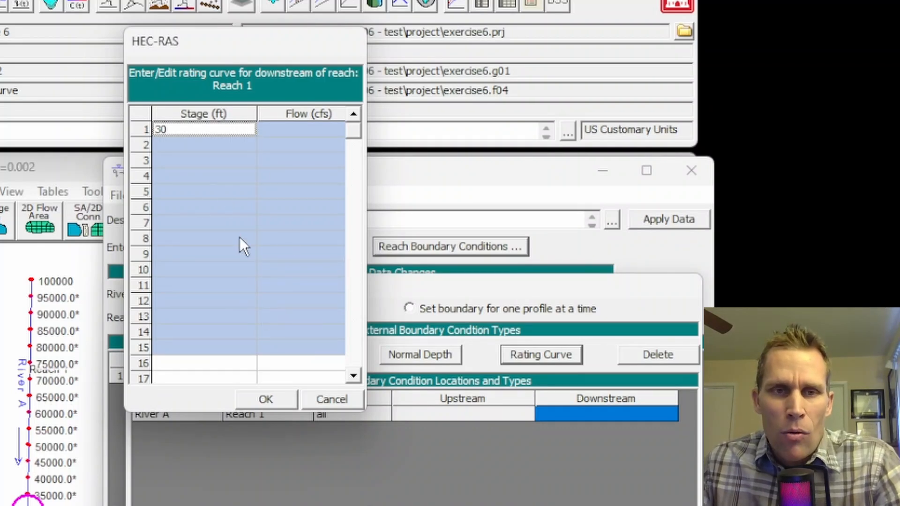
key(ctrl+v)
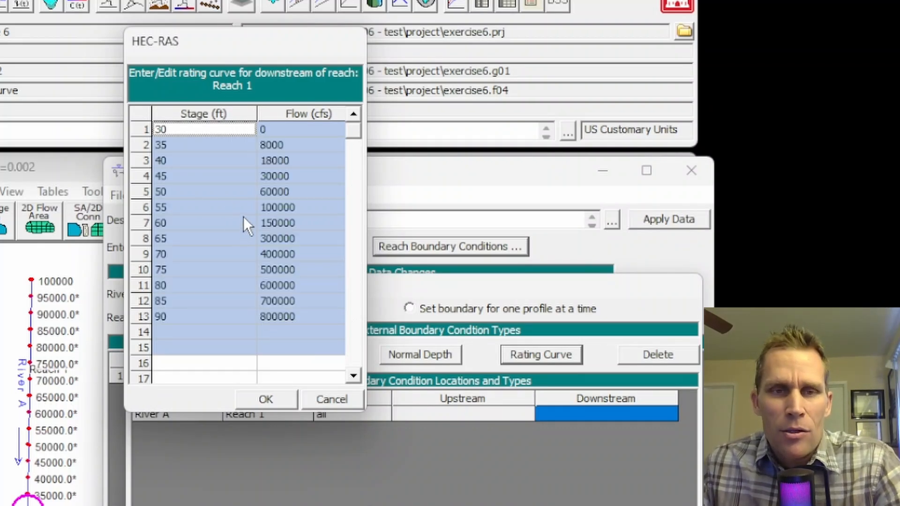
click(220, 324)
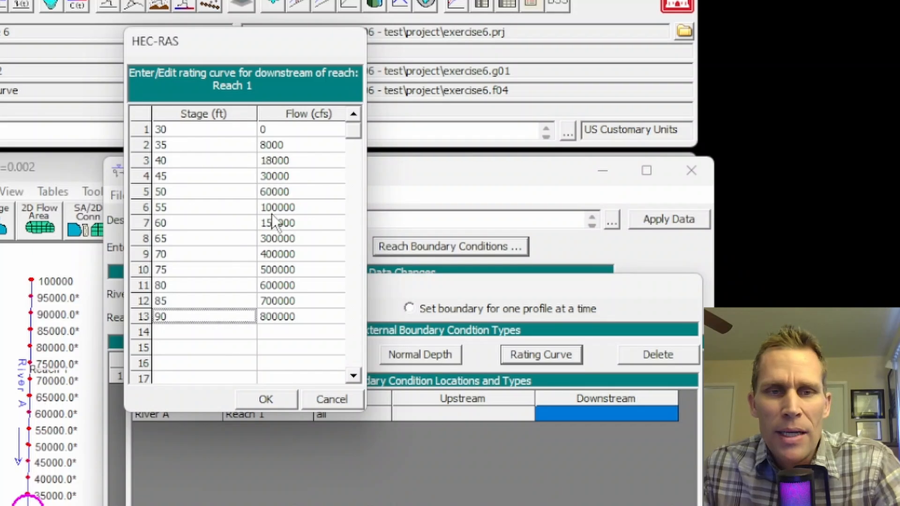
Step: Accept the downstream rating curve and the reach boundary conditions, save the flow data, and close the steady flow editor
click(286, 209)
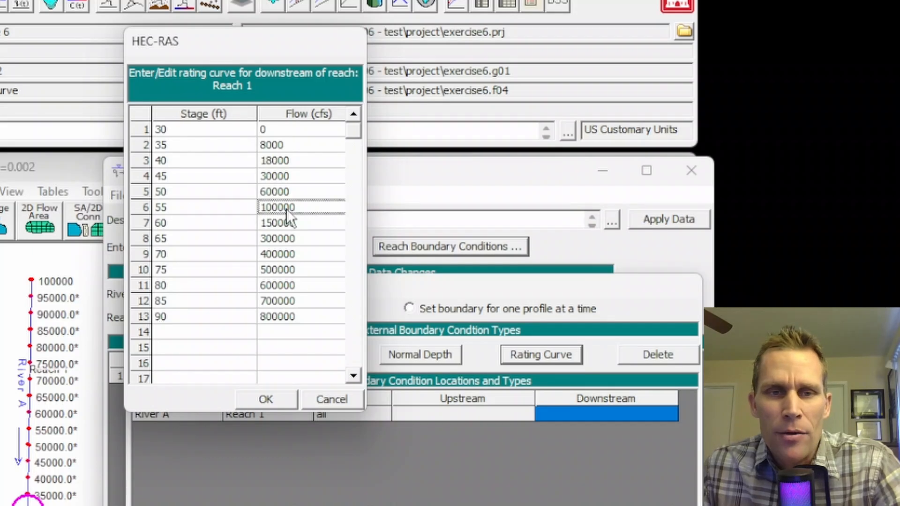
click(171, 207)
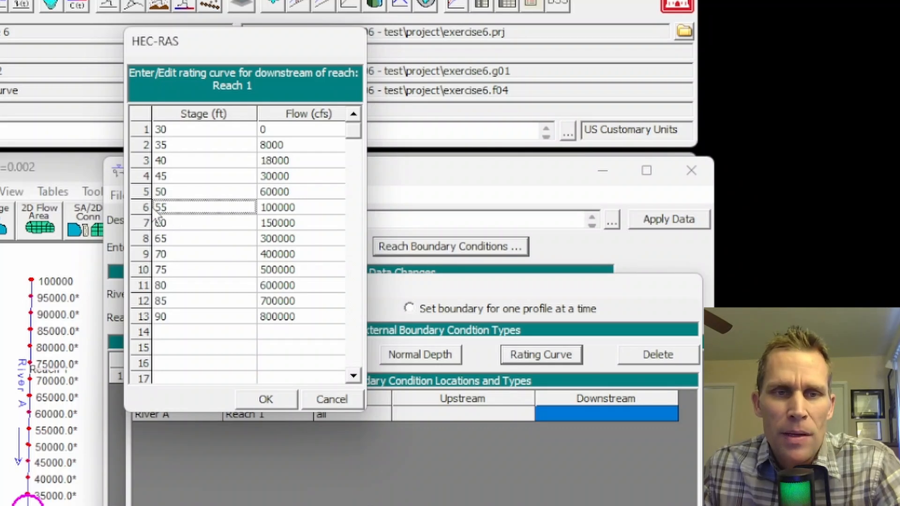
click(273, 398)
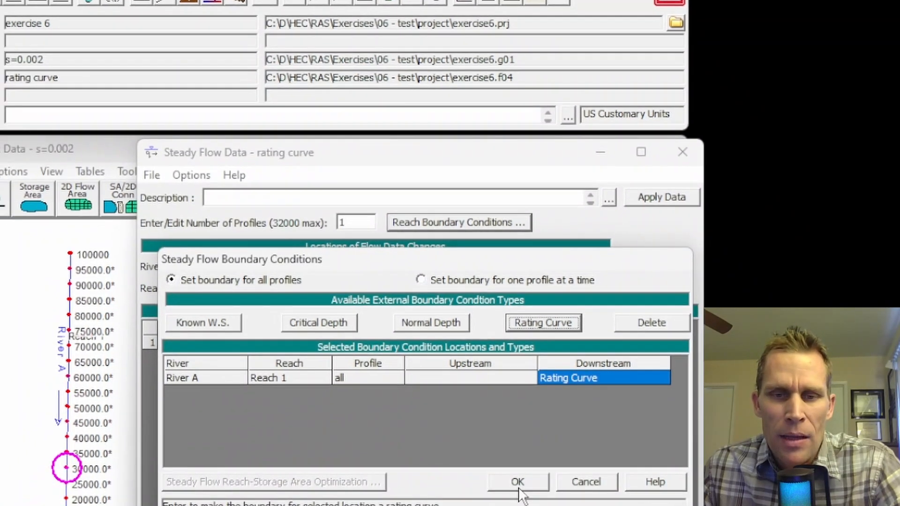
click(518, 483)
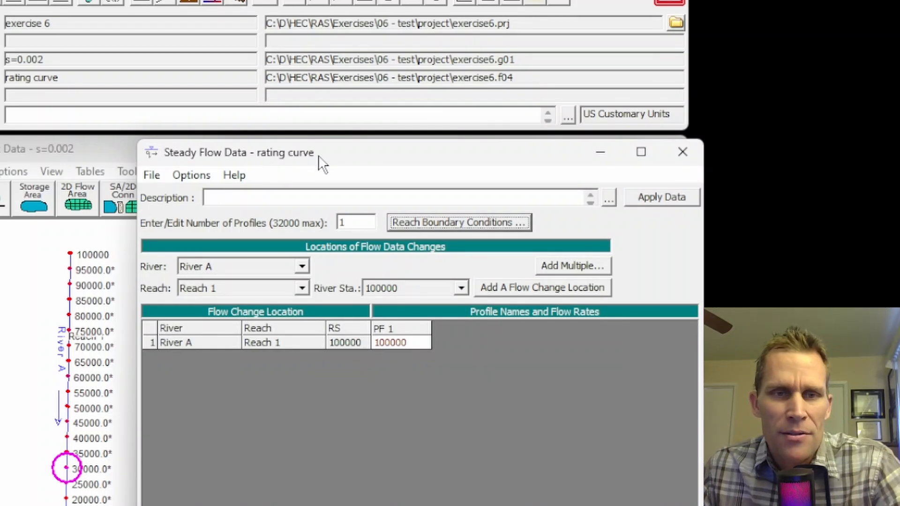
click(154, 177)
click(164, 236)
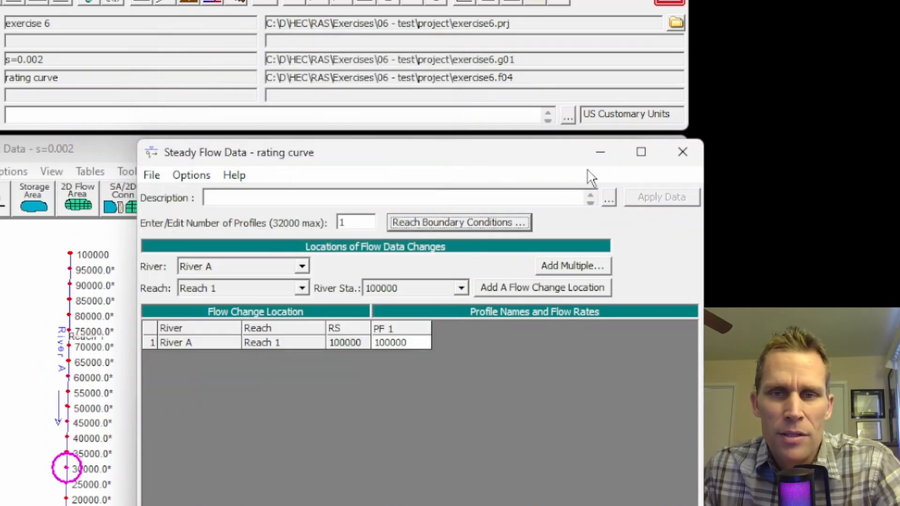
click(683, 152)
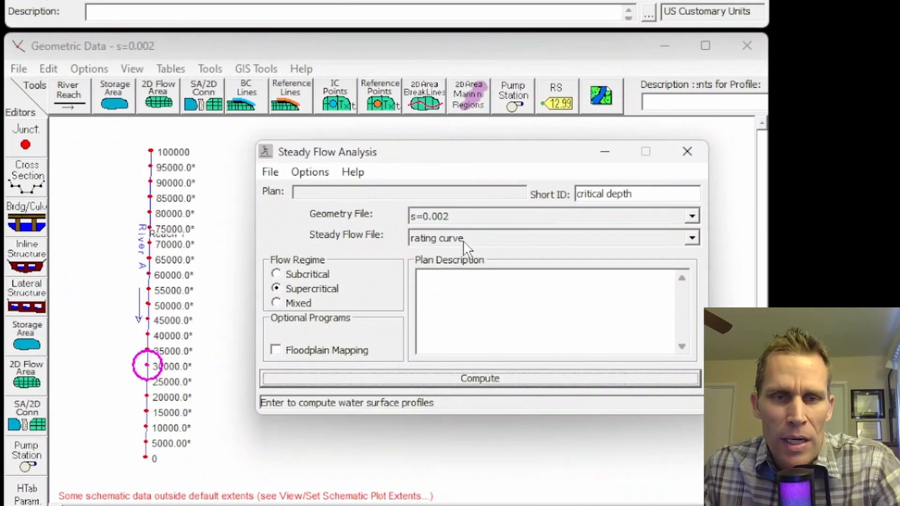
Step: Save the steady flow plan with the title "rating curve" and the short ID "rating curve"
click(267, 172)
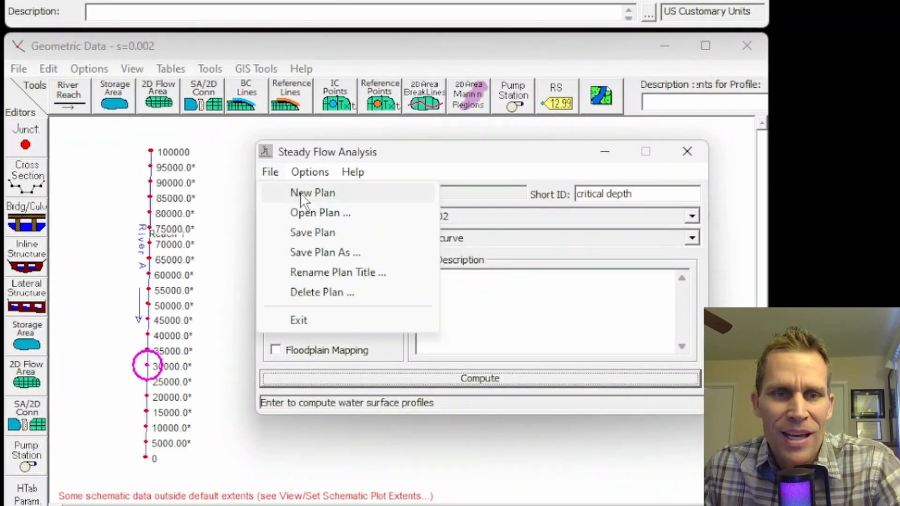
click(307, 234)
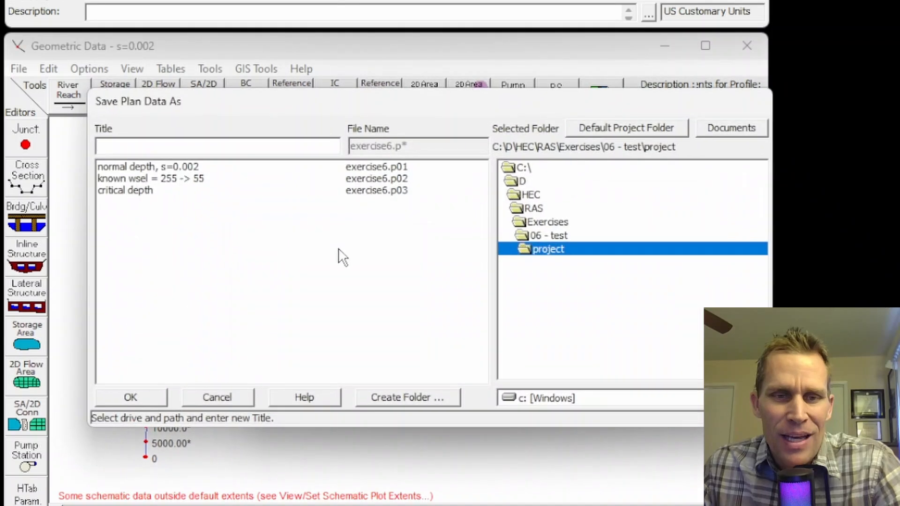
text(rating curve)
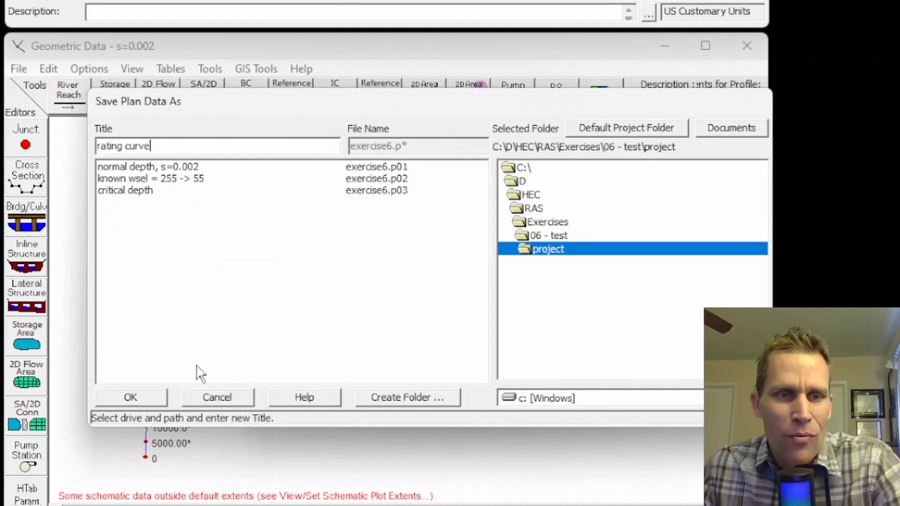
click(142, 396)
drag(675, 259, 604, 260)
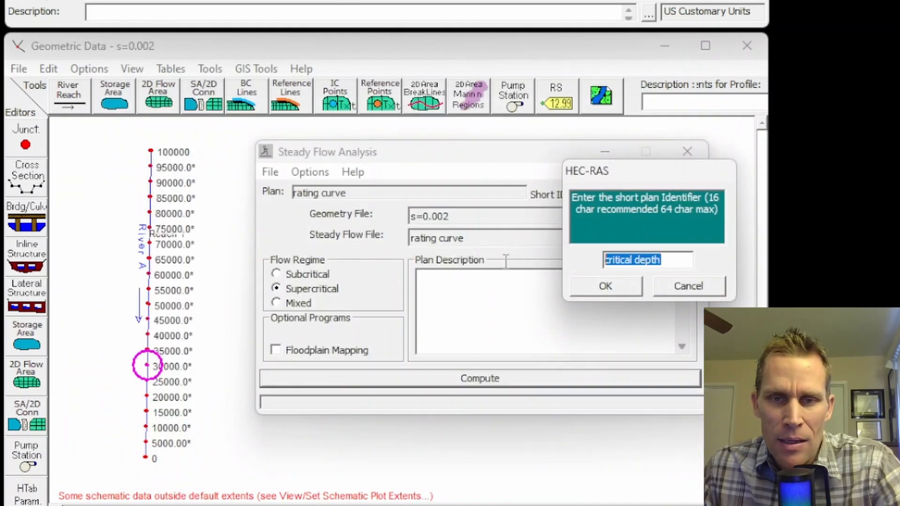
text(rating curve)
click(605, 286)
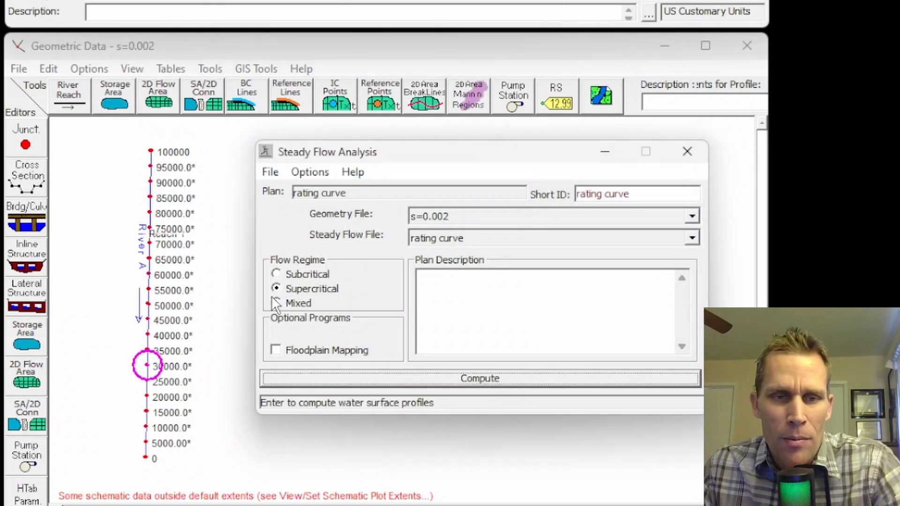
Step: Try to compute the rating curve plan with the supercritical flow regime and with the mixed flow regime
click(439, 380)
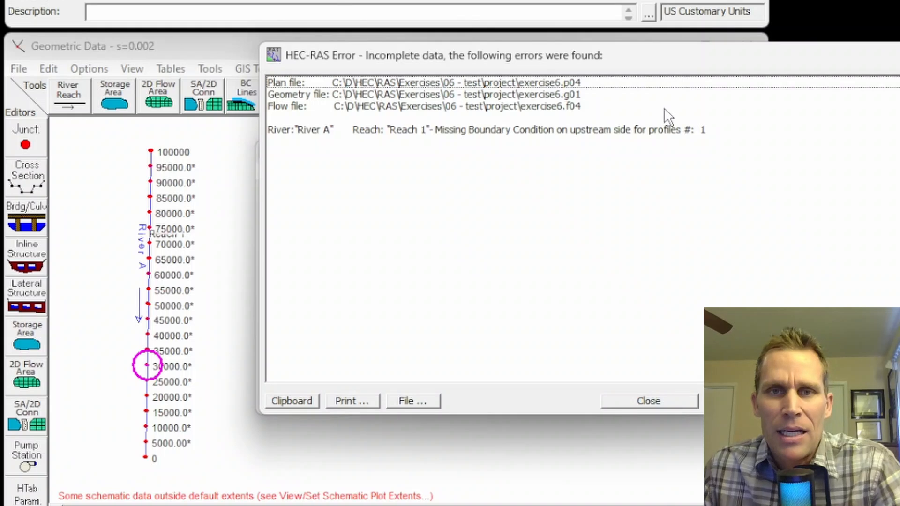
click(680, 396)
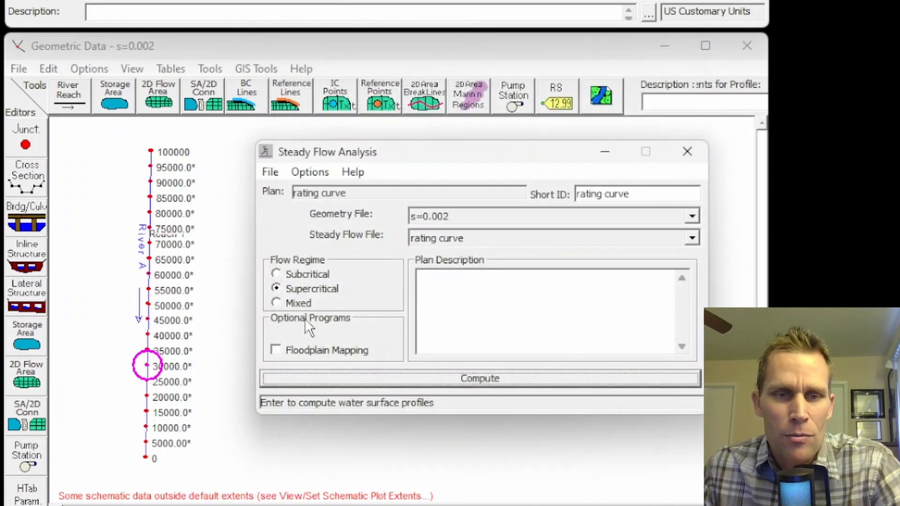
click(281, 302)
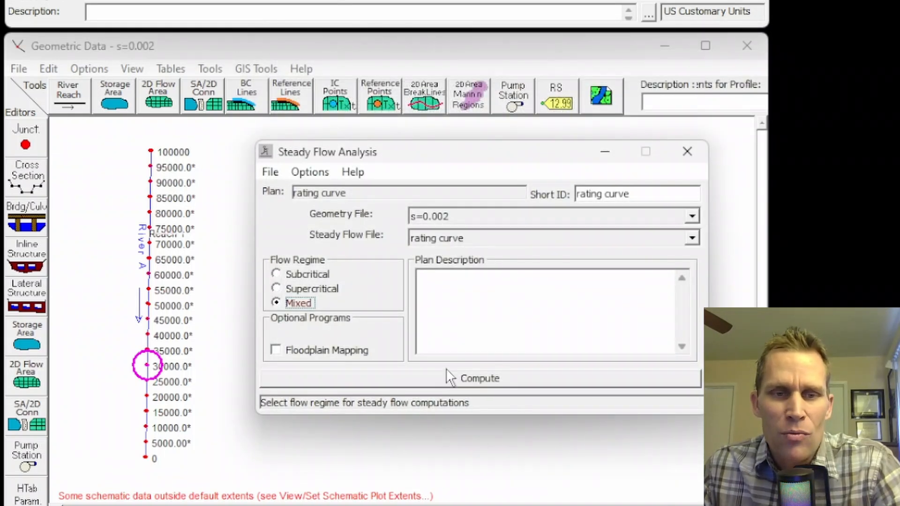
click(486, 379)
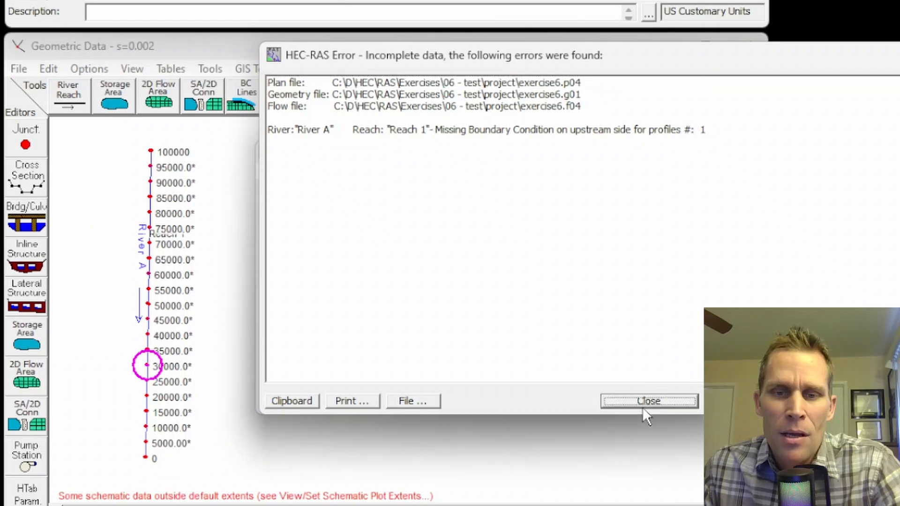
click(643, 398)
Step: Set the flow regime to Subcritical, compute the rating curve plan, and close the computation window
click(276, 274)
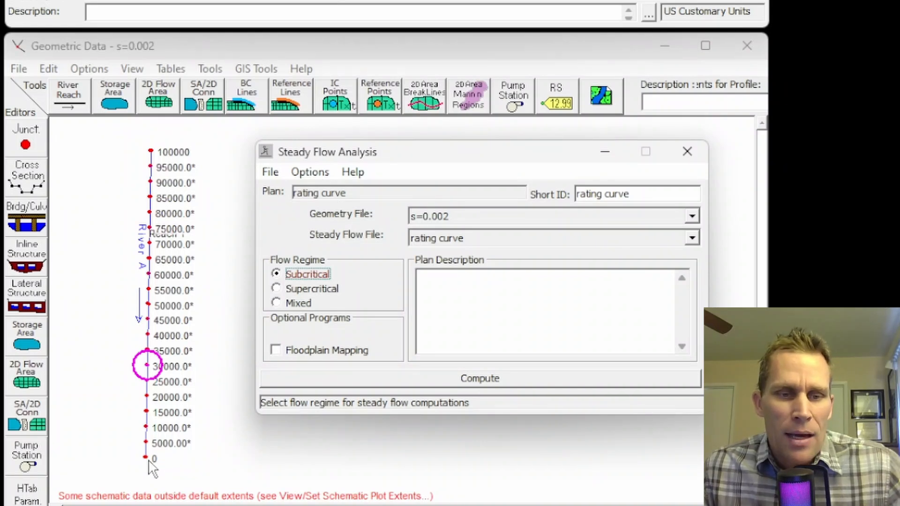
click(483, 376)
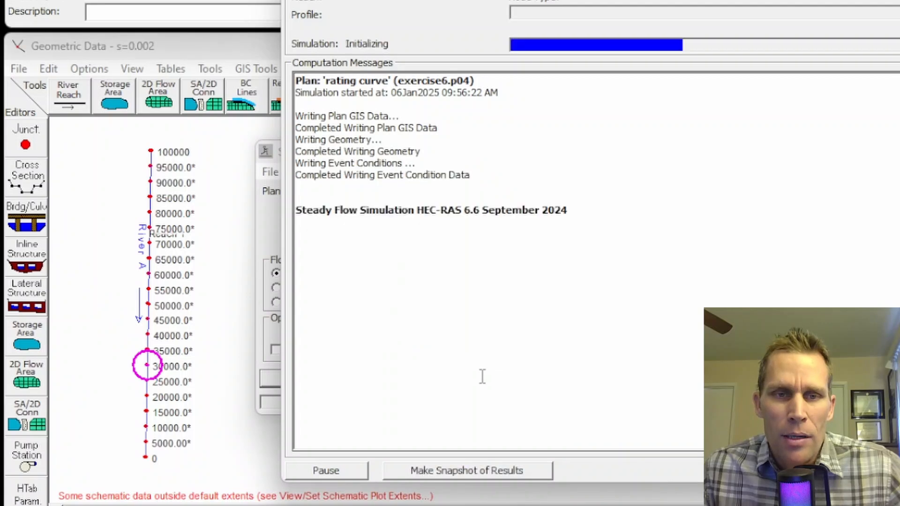
click(855, 470)
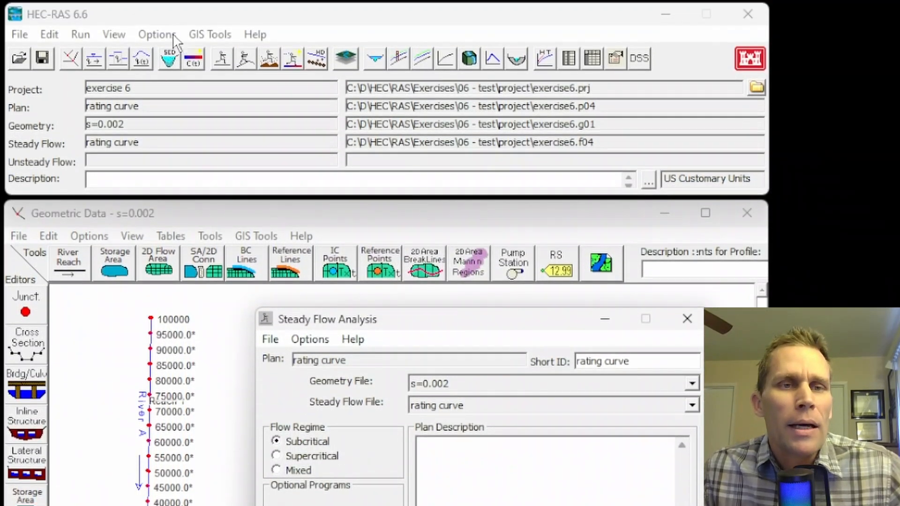
Step: Examine the computed water surface in the cross-section plots of Reach 1, from station 0 upstream to 70000, and close the plot
click(114, 34)
click(159, 60)
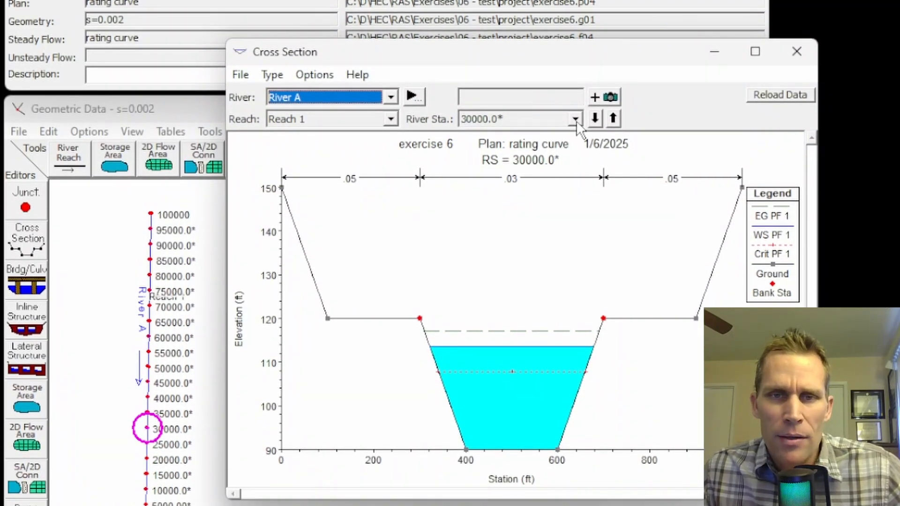
click(594, 118)
click(594, 118)
click(595, 118)
click(595, 118)
click(594, 118)
click(594, 118)
click(595, 119)
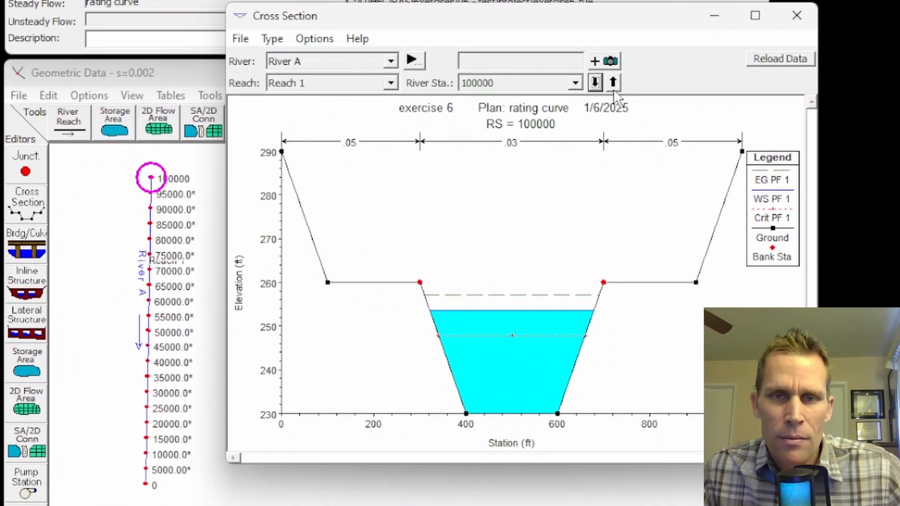
click(613, 84)
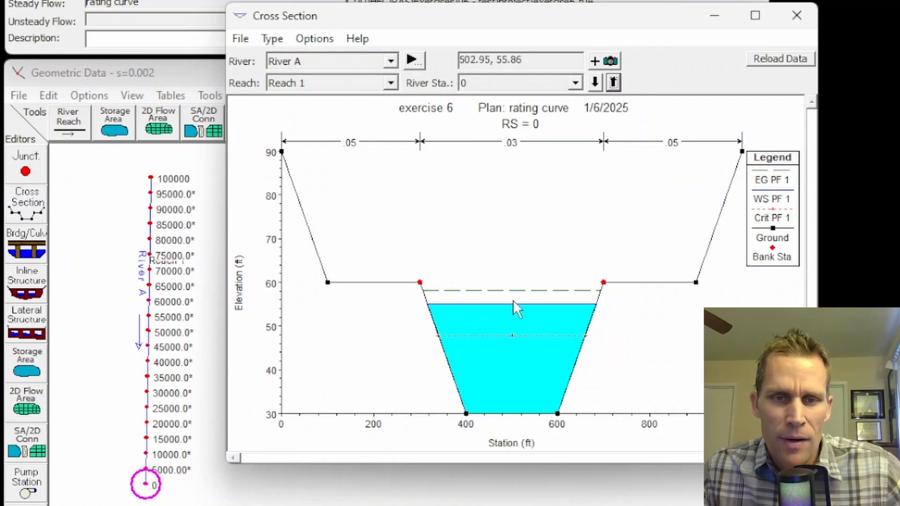
double_click(614, 83)
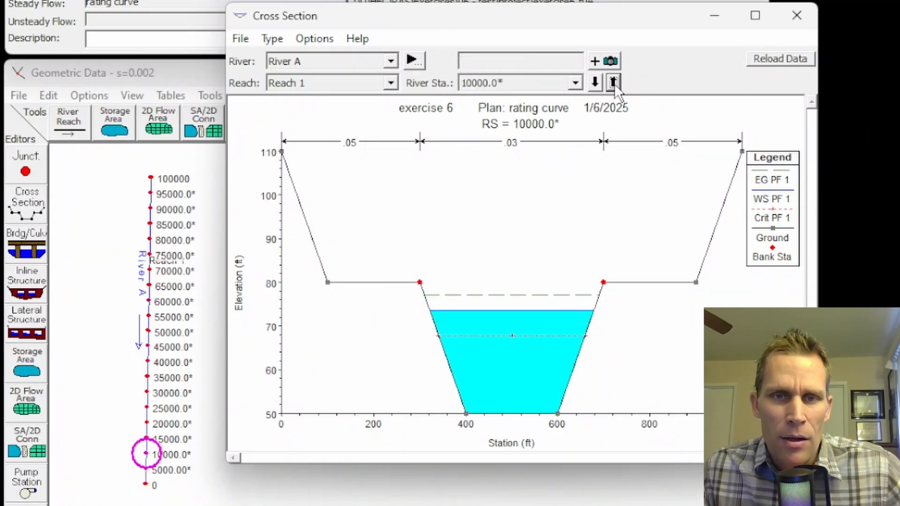
triple_click(615, 84)
double_click(613, 83)
double_click(613, 83)
double_click(613, 83)
double_click(614, 84)
click(613, 84)
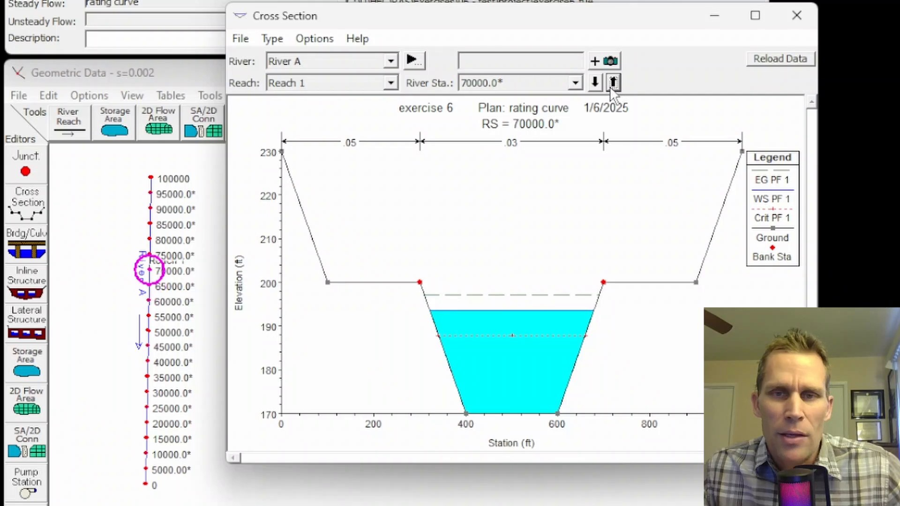
click(797, 16)
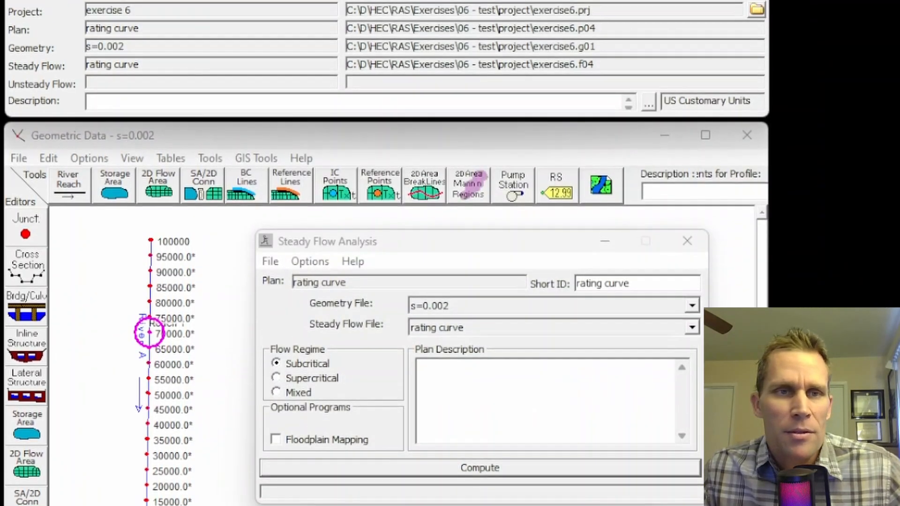
Step: Check the water surface elevation at river station 0 in the profile summary table, and close the table
click(114, 34)
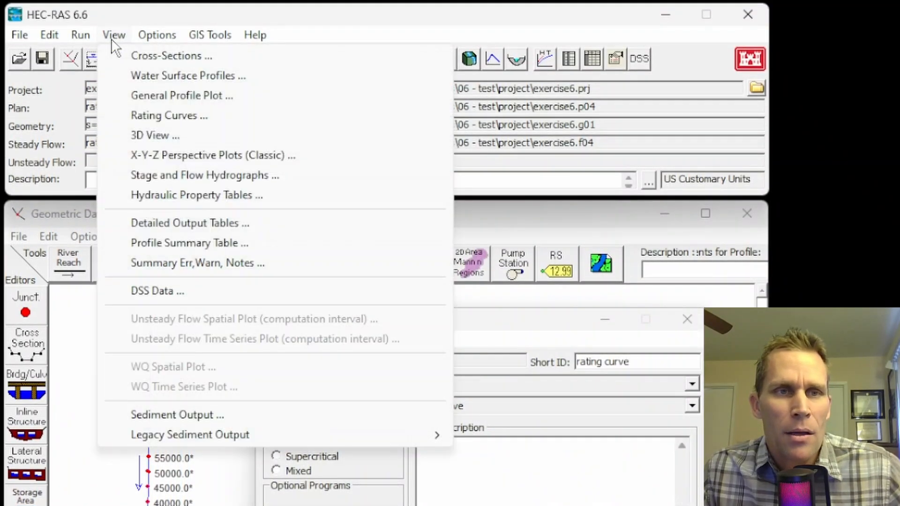
click(183, 244)
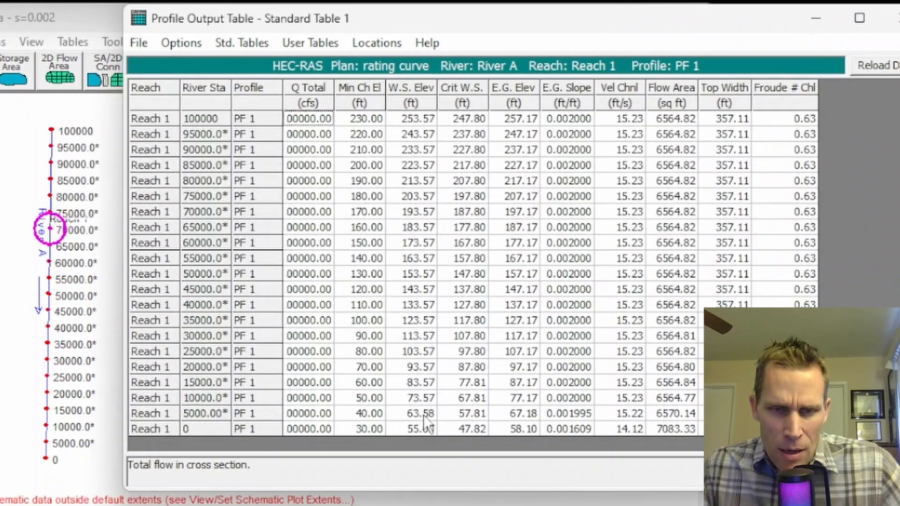
click(437, 459)
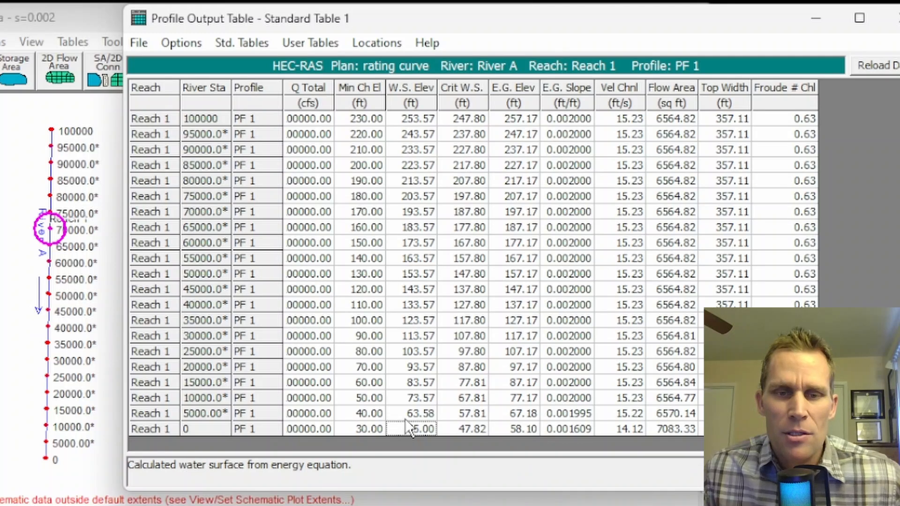
click(892, 18)
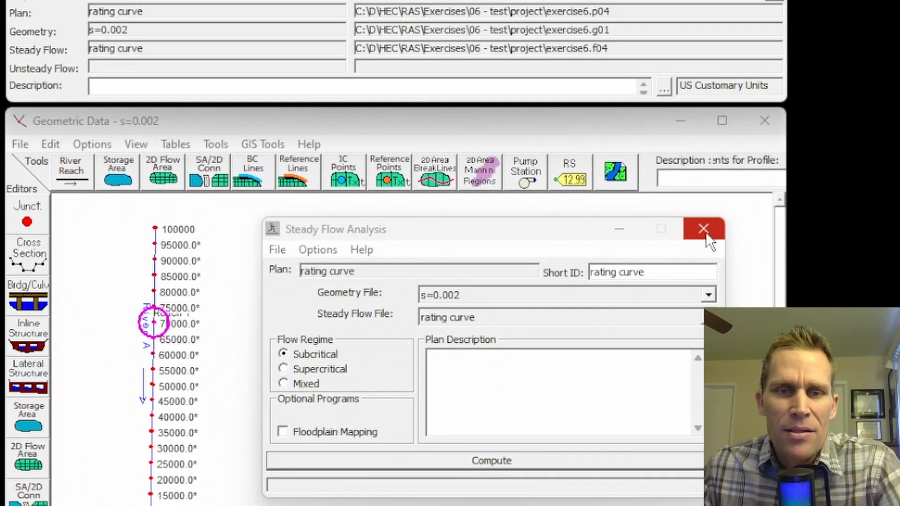
Step: Close the steady flow analysis and start a new flow data file from the steady flow data editor
click(705, 230)
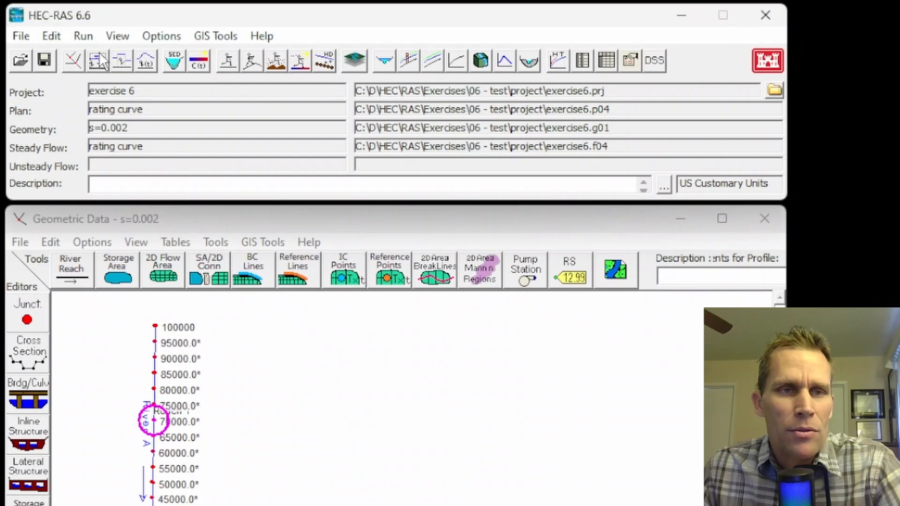
click(99, 61)
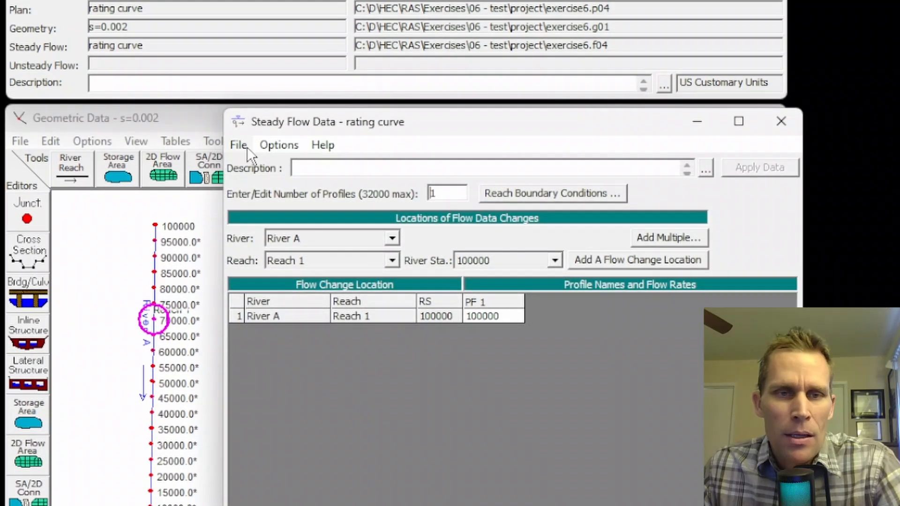
click(239, 246)
click(267, 66)
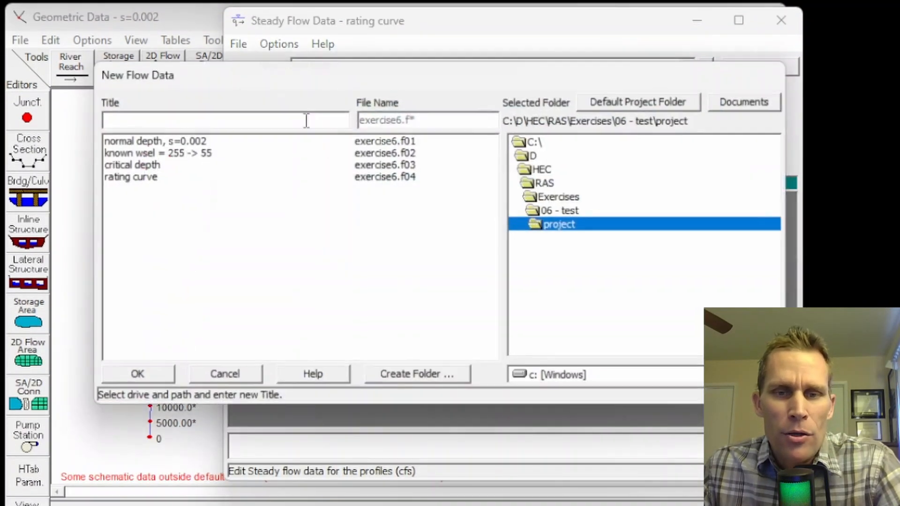
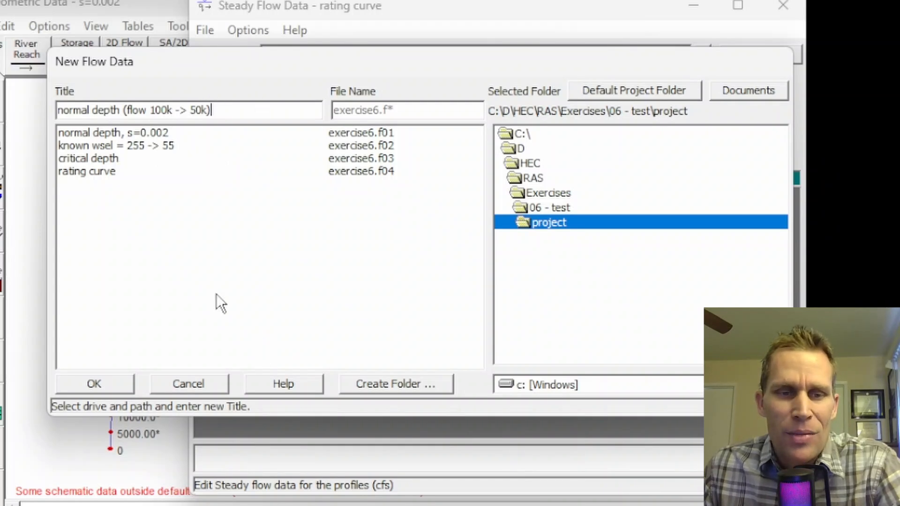
Step: Create the flow data file "normal depth (flow 100k -> 50k)" and set the PF 1 flow at river station 100000 to 100000 cfs
click(113, 383)
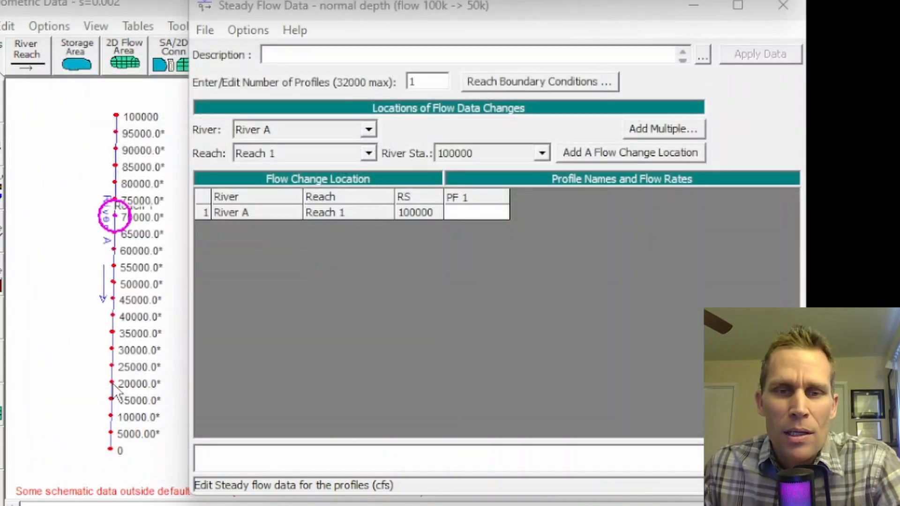
click(458, 223)
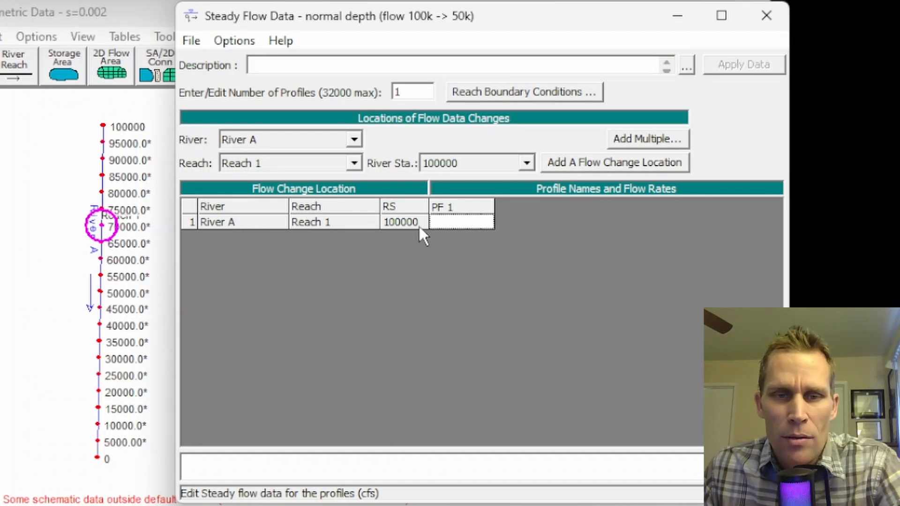
text(100000)
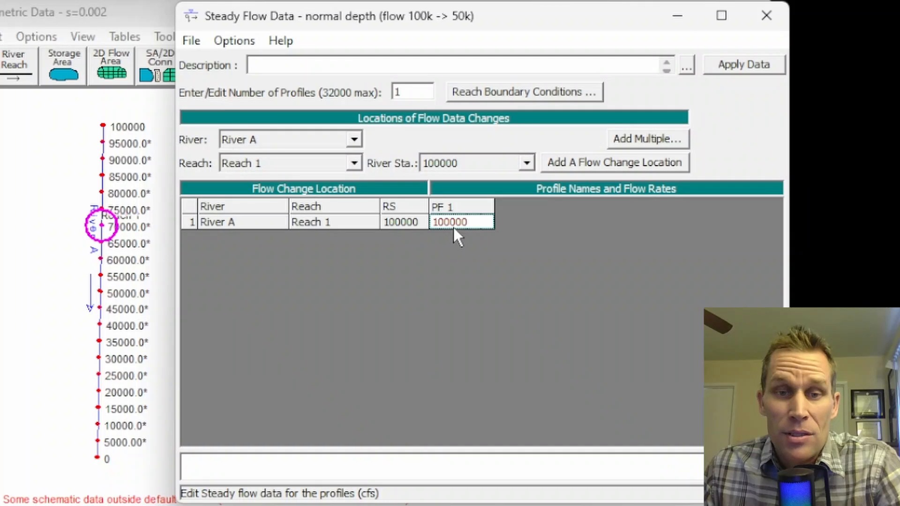
Step: Add a flow change location at river station 80000 of River A, Reach 1, with a PF 1 flow of 50000 cfs
click(527, 163)
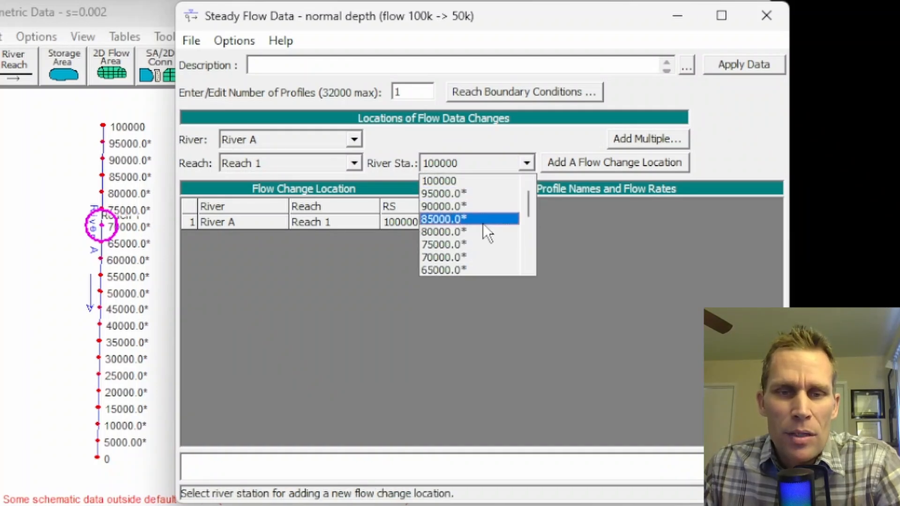
click(468, 236)
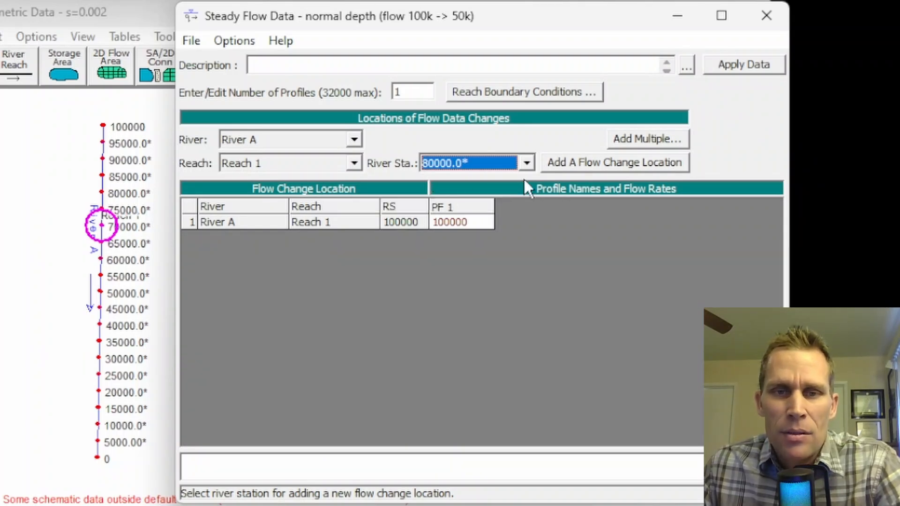
click(606, 164)
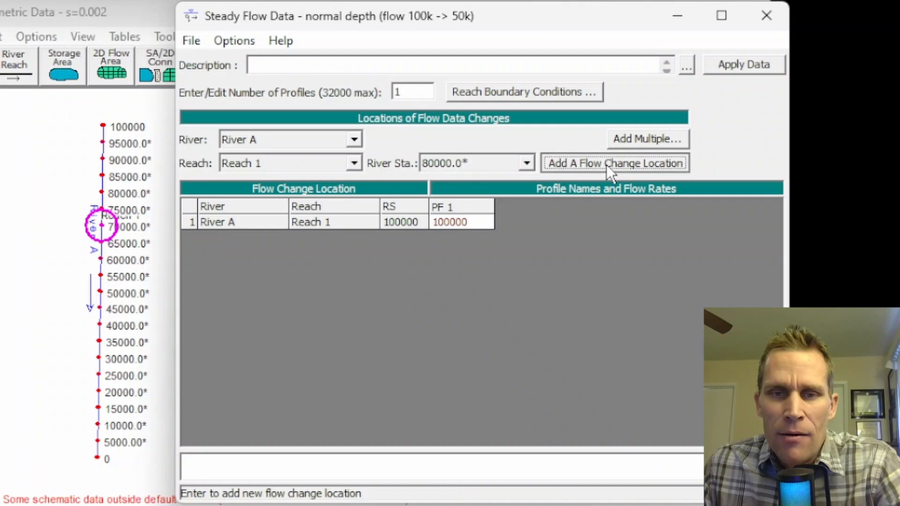
click(451, 239)
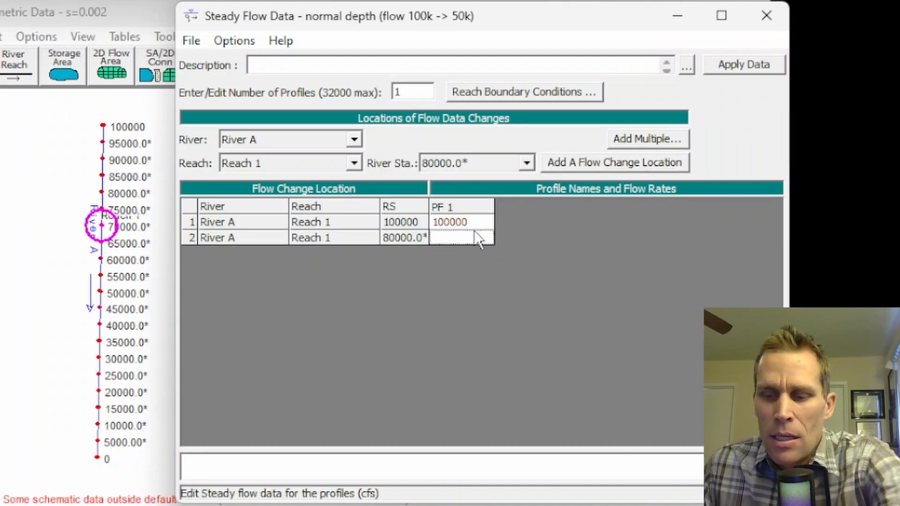
text(50000)
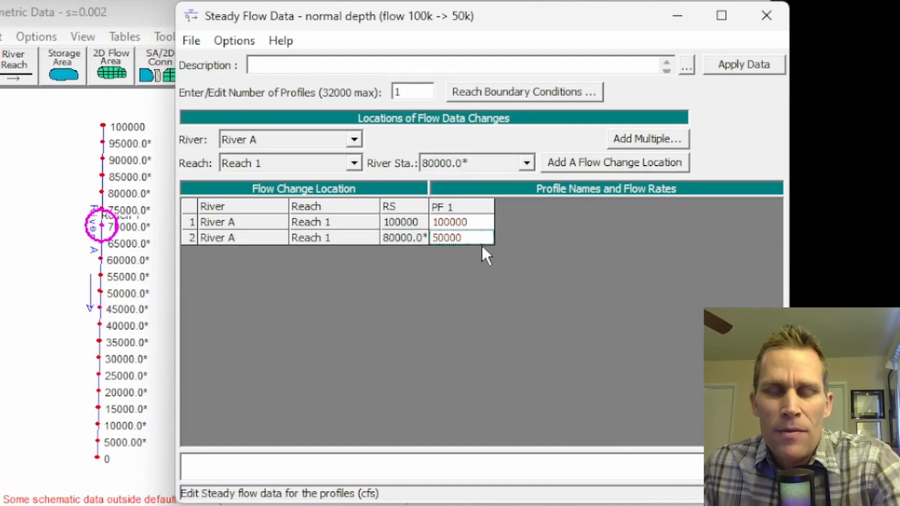
Step: Set the downstream boundary condition of Reach 1 to normal depth with a slope of 0.002 for all profiles
click(482, 95)
click(618, 254)
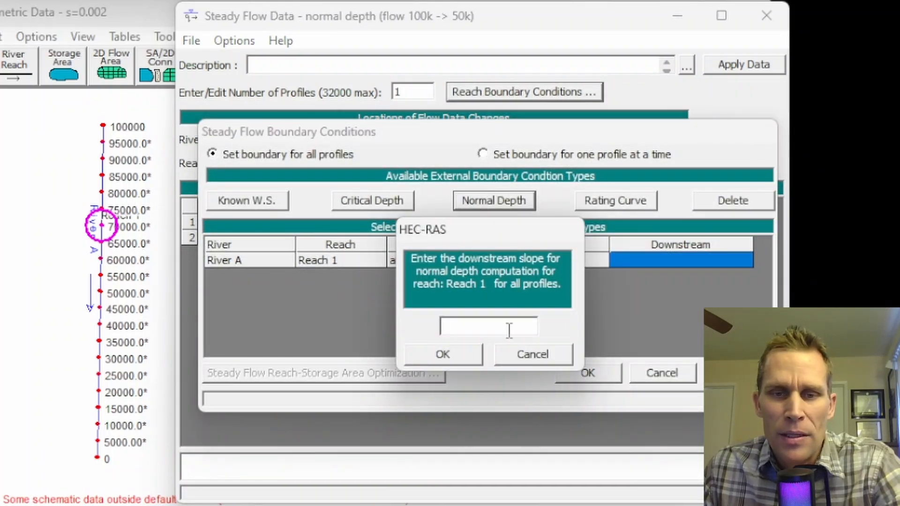
text(0.002)
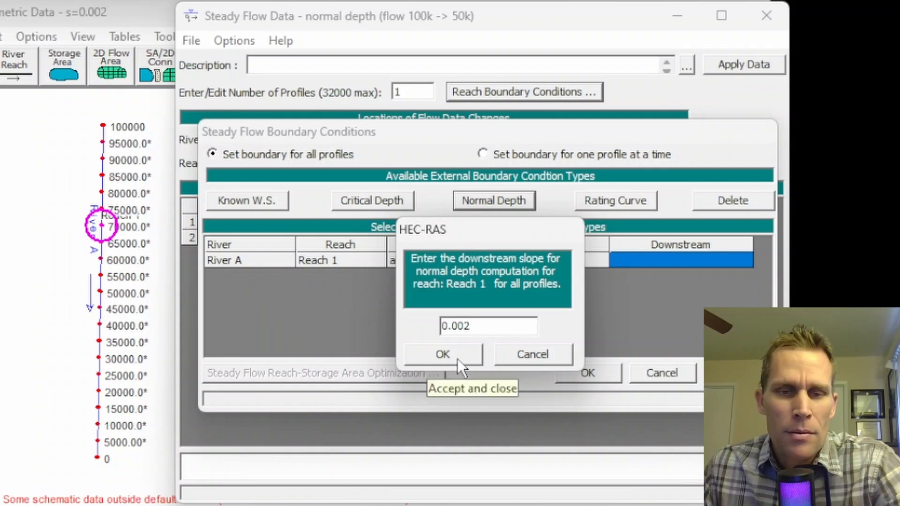
click(458, 358)
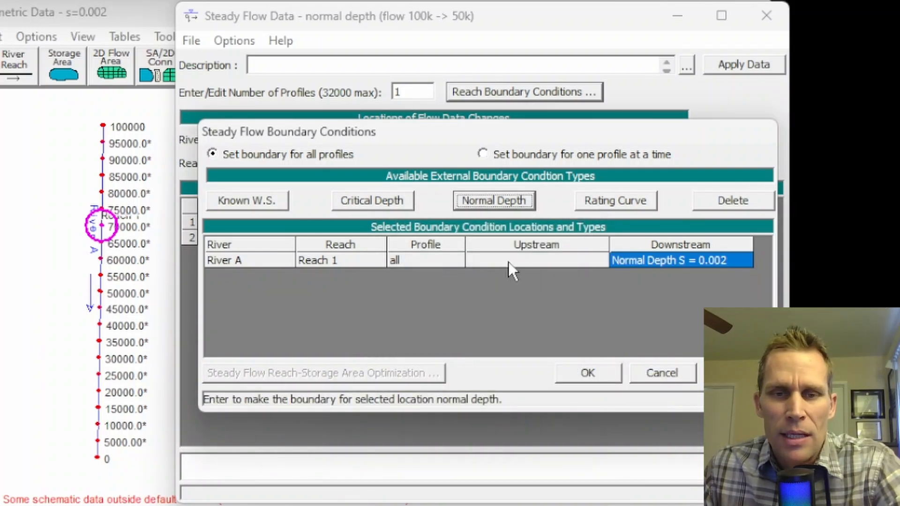
click(593, 376)
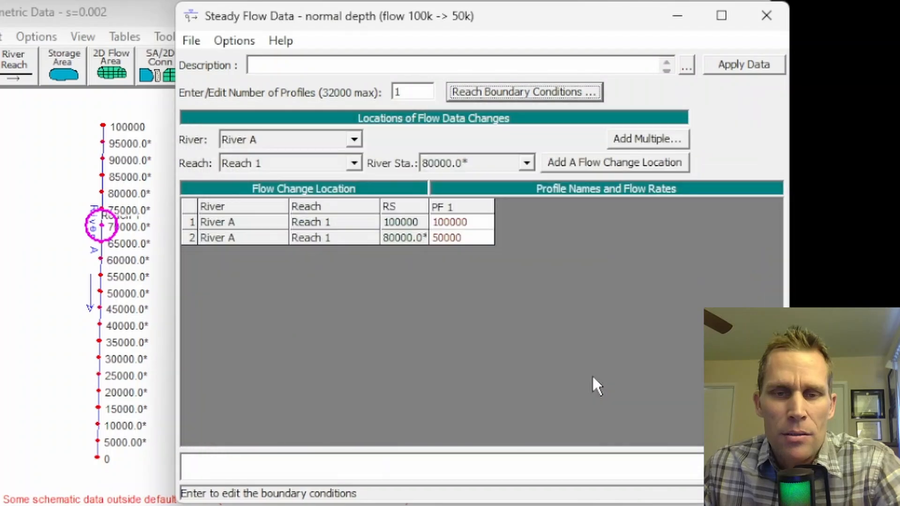
Step: Save the steady flow data and close its editor
click(192, 42)
click(239, 108)
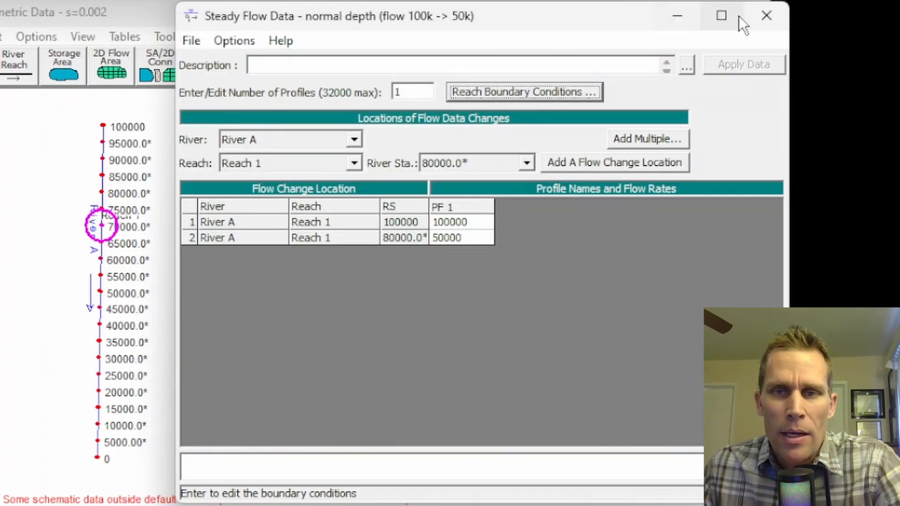
click(765, 16)
Step: Open the steady flow analysis and save a new plan titled "normal depth (flow 100k -> 50k)"
click(117, 33)
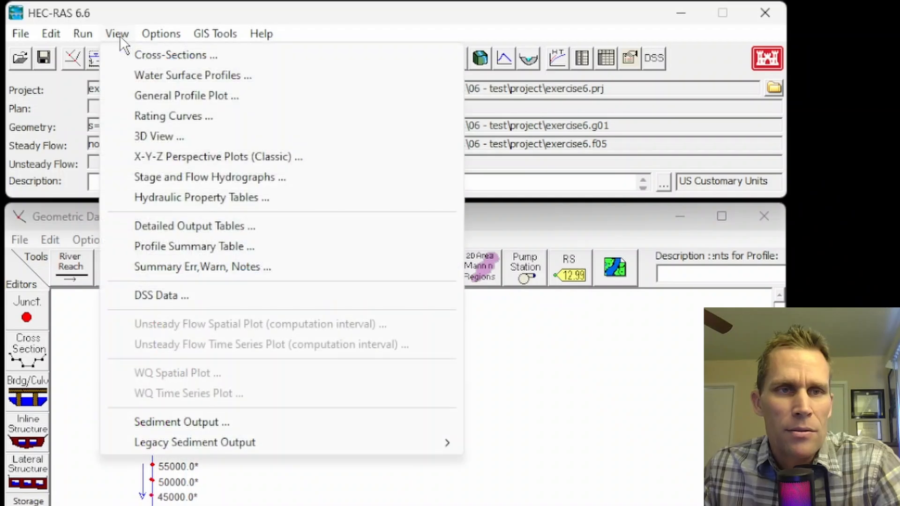
mouse_move(85, 34)
click(120, 53)
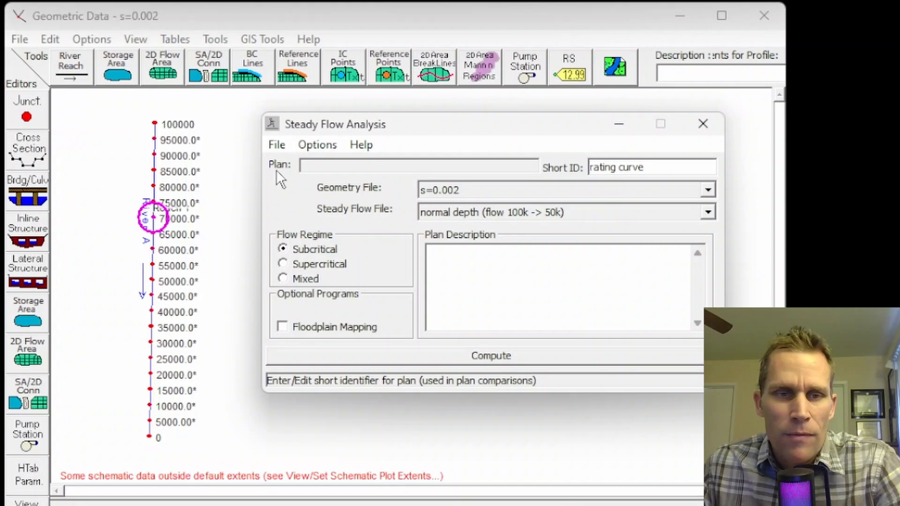
click(277, 146)
click(301, 207)
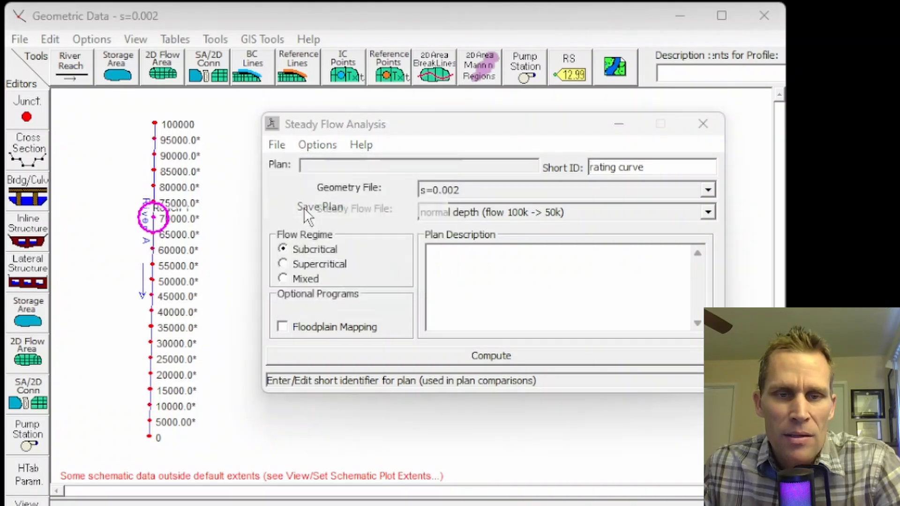
click(795, 249)
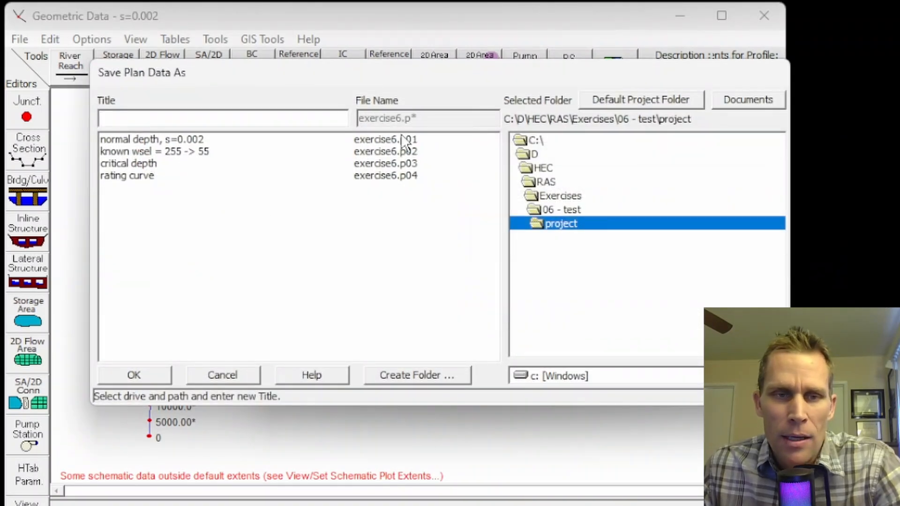
click(324, 117)
text(normal depth (flow 100k -> 50k))
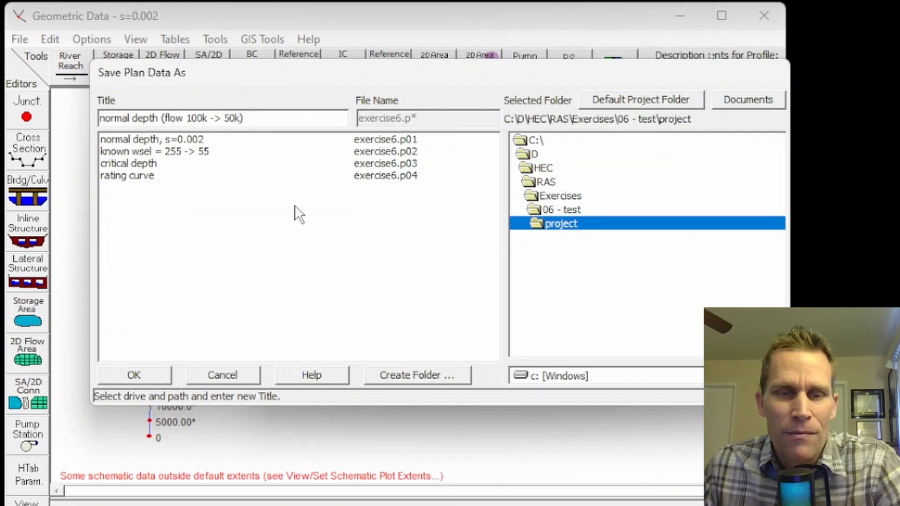
click(147, 375)
key(Return)
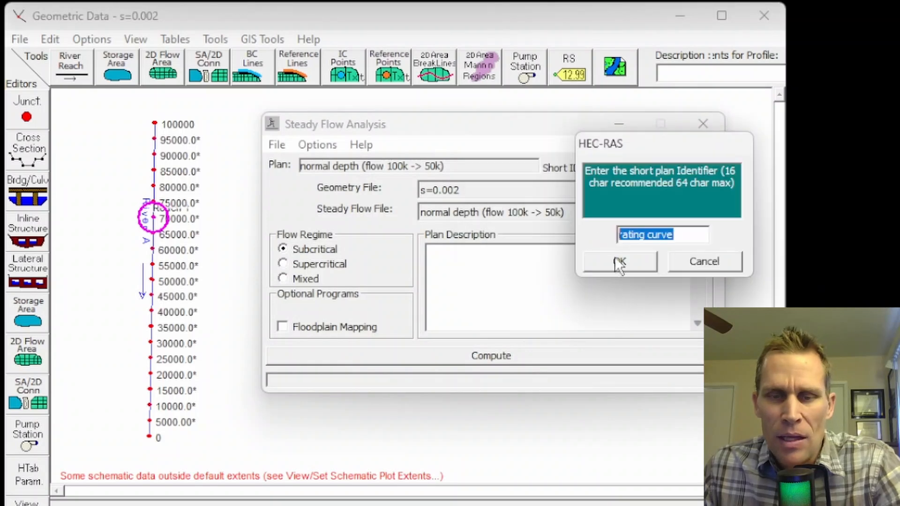
Step: Use "normal depth (flow 100k -> 50k)" as the short plan identifier and compute the plan with the Subcritical flow regime
text(normal depth (flow 100k -> 50k))
click(623, 260)
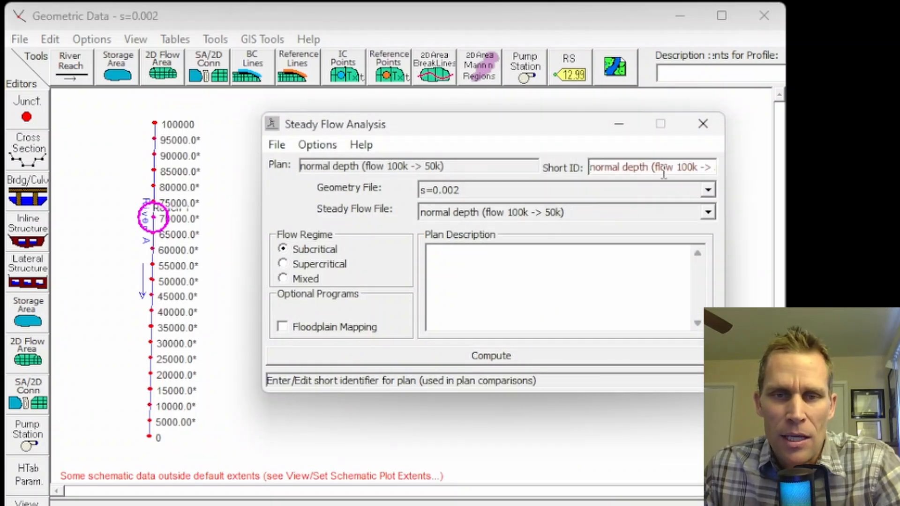
click(285, 251)
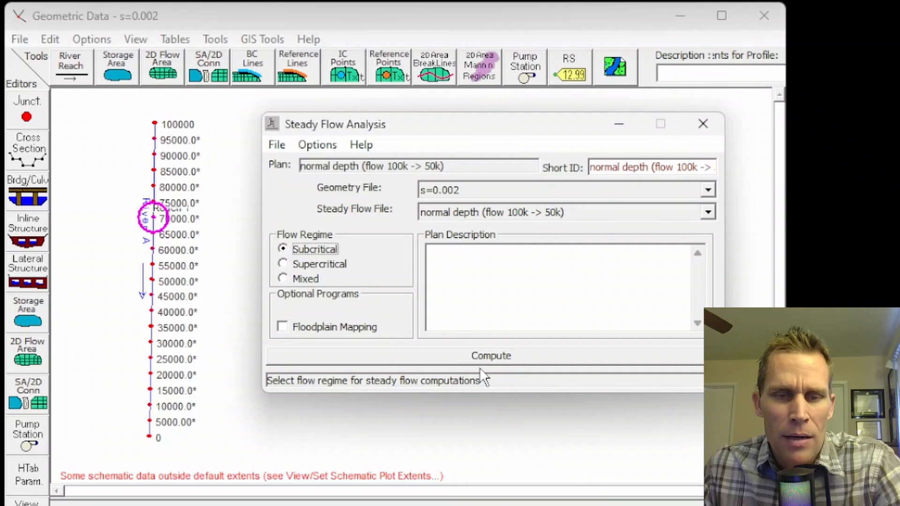
click(493, 353)
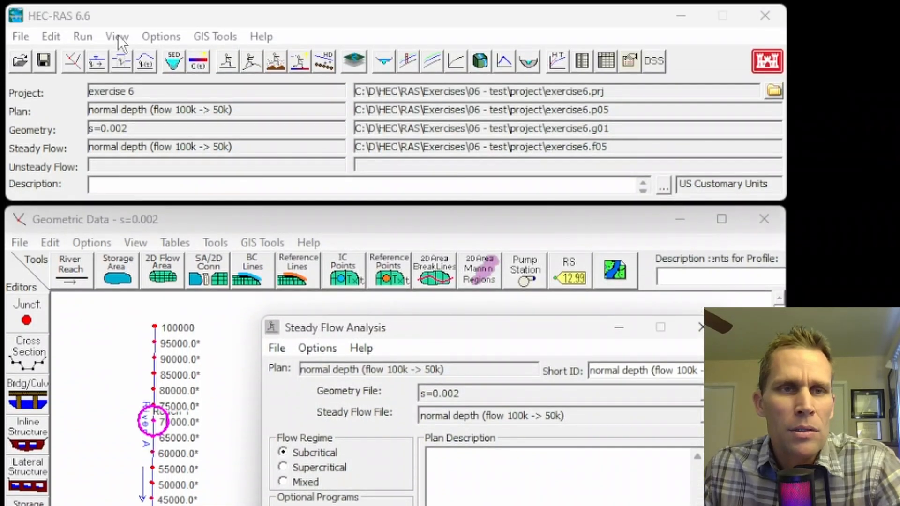
Step: Examine the computed water surface, energy grade line and critical depth in the Reach 1 cross-section plots from station 100000 downstream
click(117, 35)
click(142, 58)
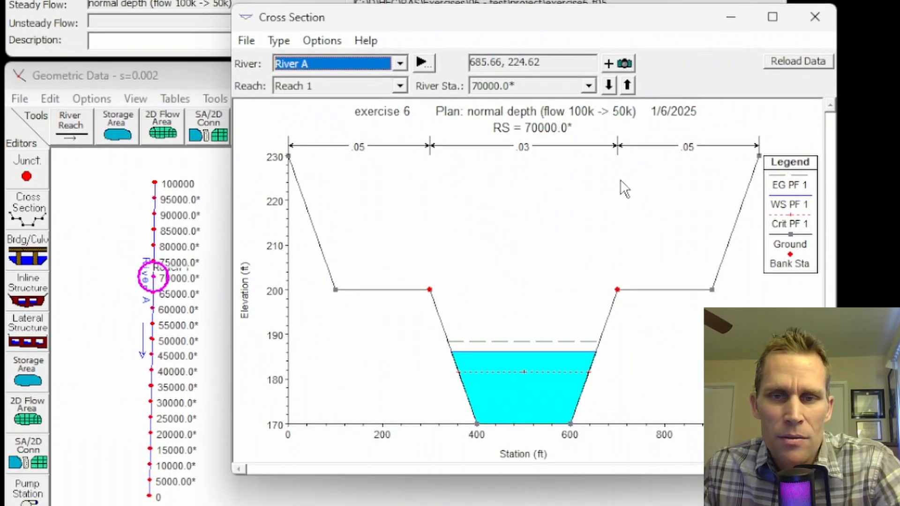
click(627, 85)
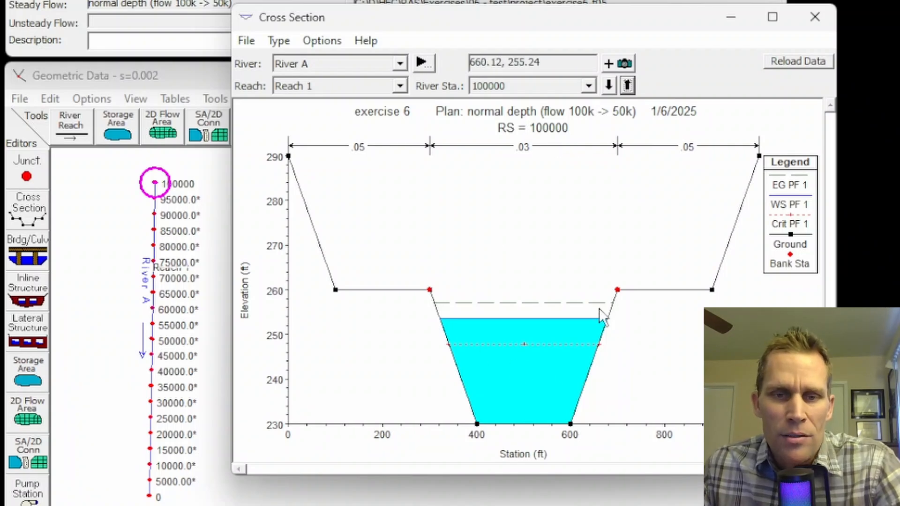
click(609, 85)
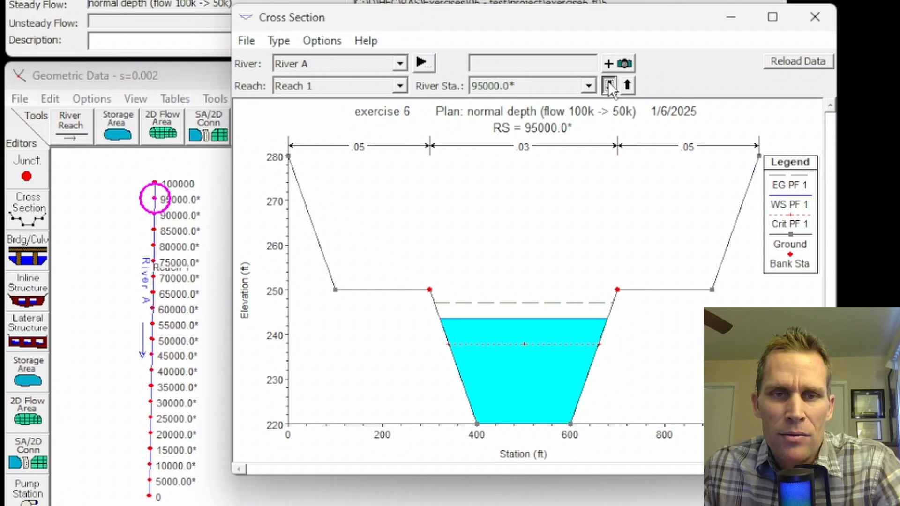
click(609, 85)
click(609, 84)
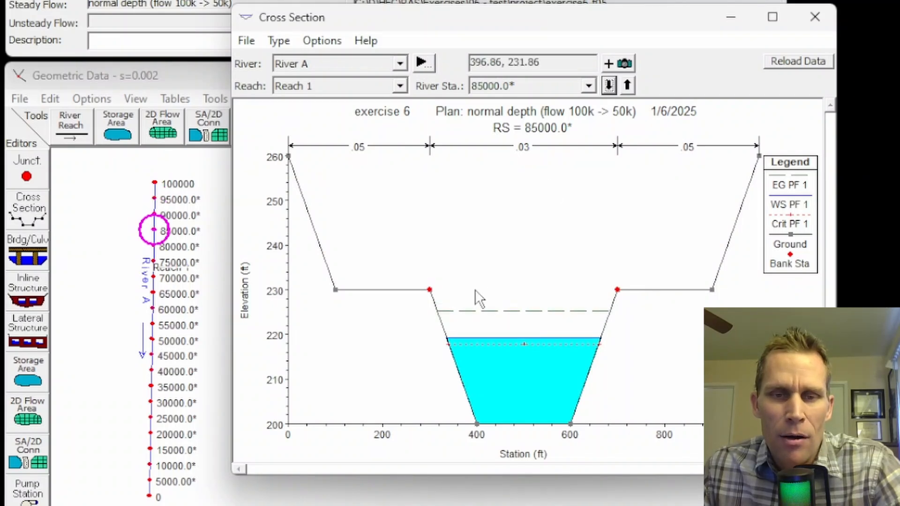
click(610, 85)
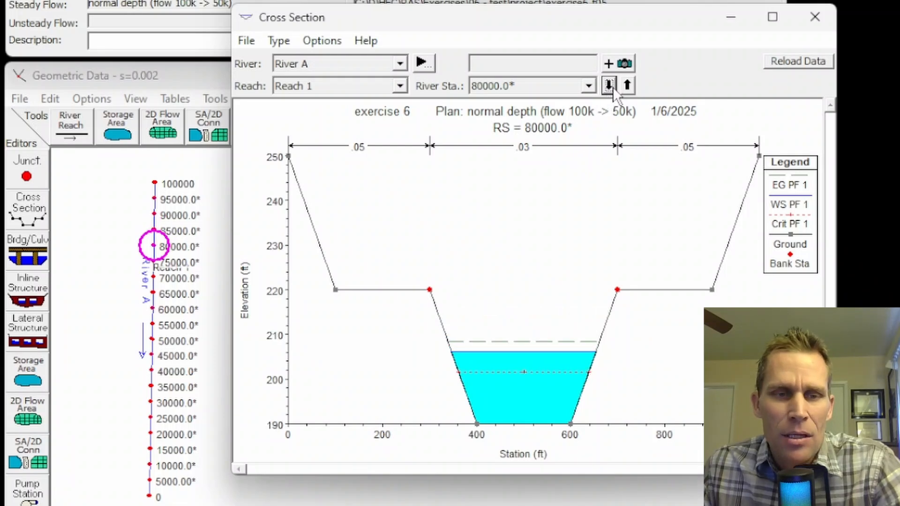
click(613, 86)
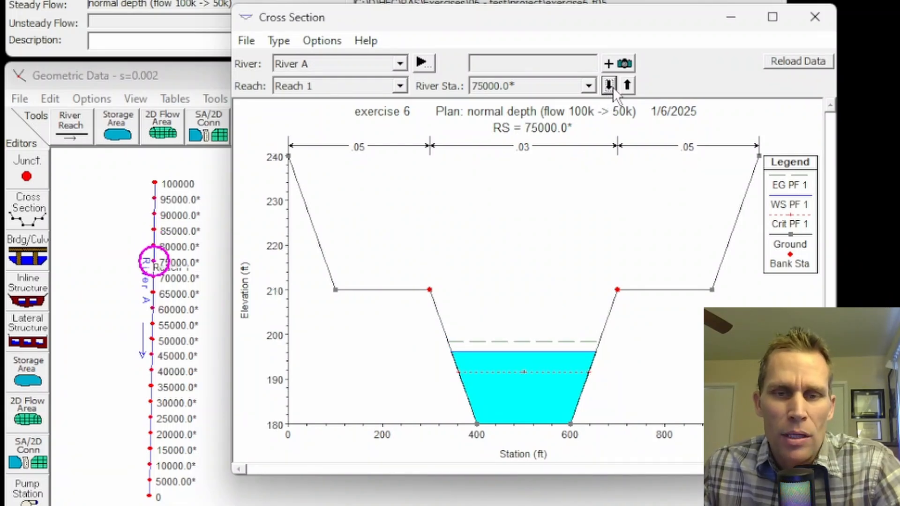
click(613, 86)
click(612, 86)
click(613, 87)
click(612, 86)
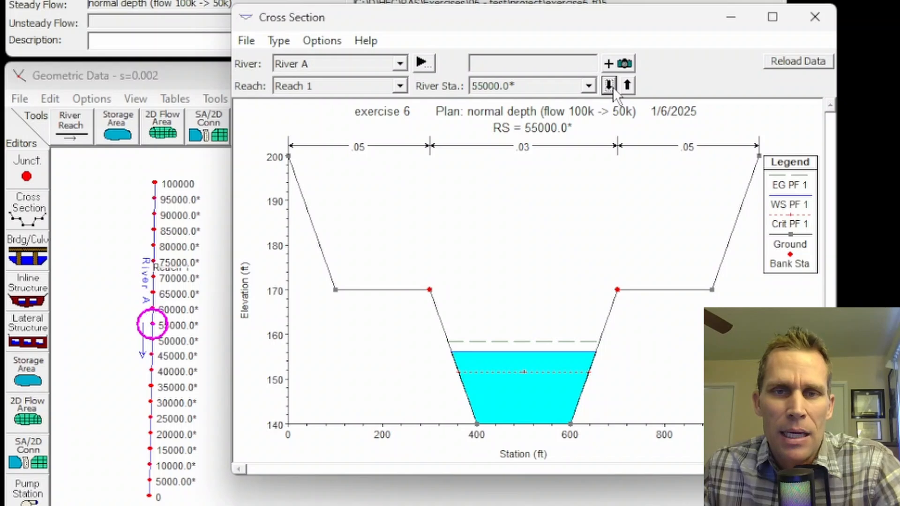
click(612, 86)
click(612, 86)
Step: Compare the cross-section plots again from station 95000 to the flow change at 80000, and close the plot
click(612, 86)
click(612, 87)
click(608, 85)
click(608, 85)
click(609, 85)
click(609, 85)
click(608, 85)
click(608, 85)
click(609, 85)
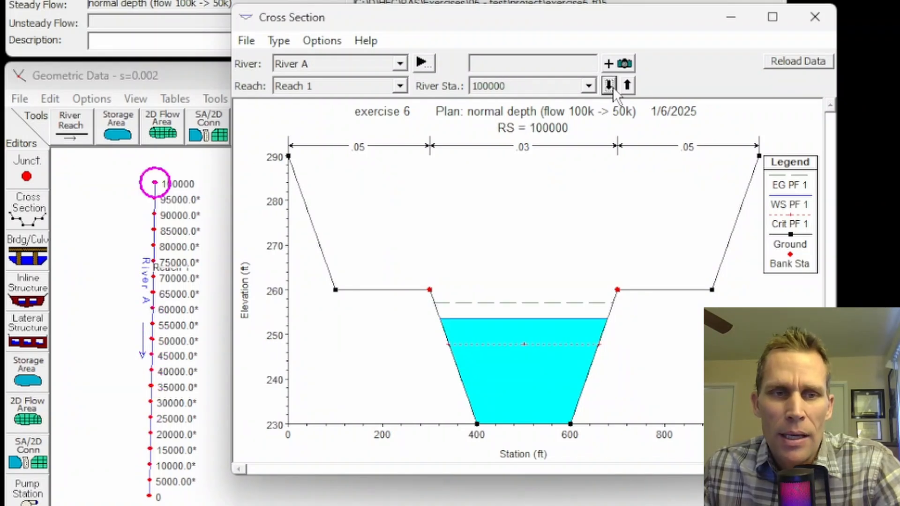
click(609, 85)
click(613, 86)
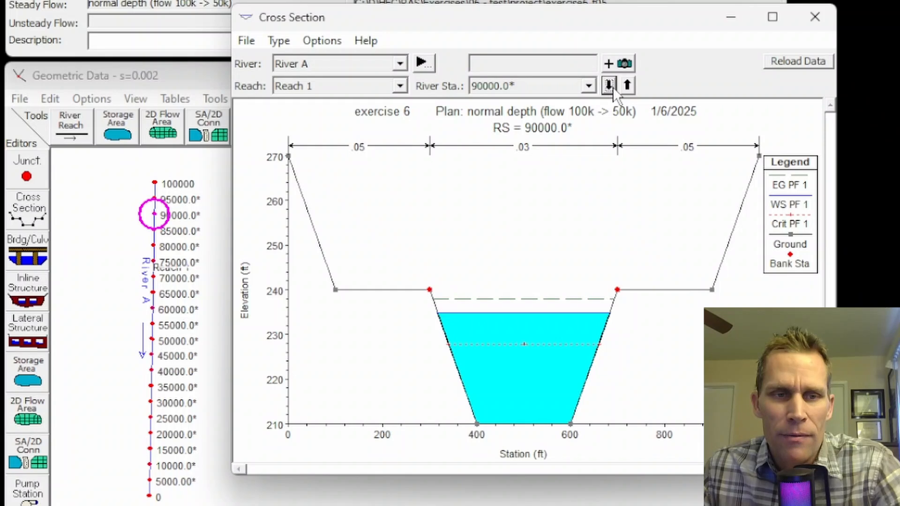
click(613, 86)
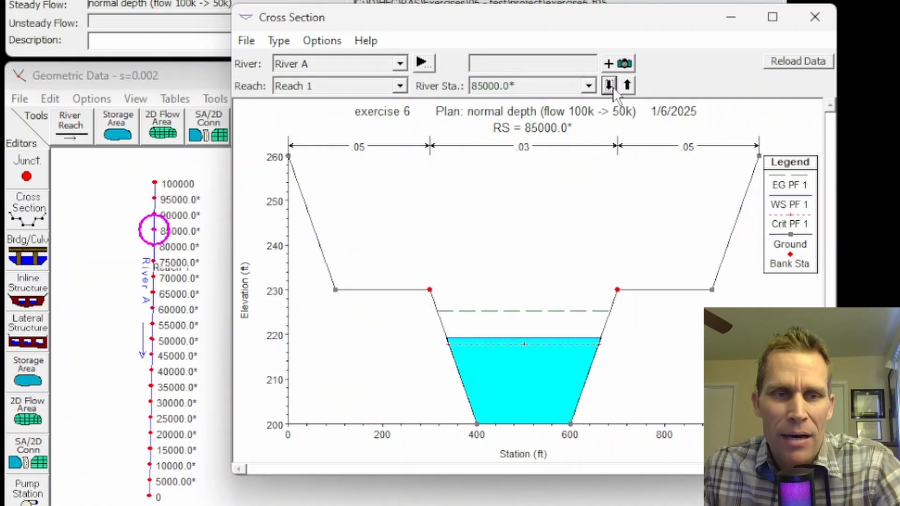
click(613, 86)
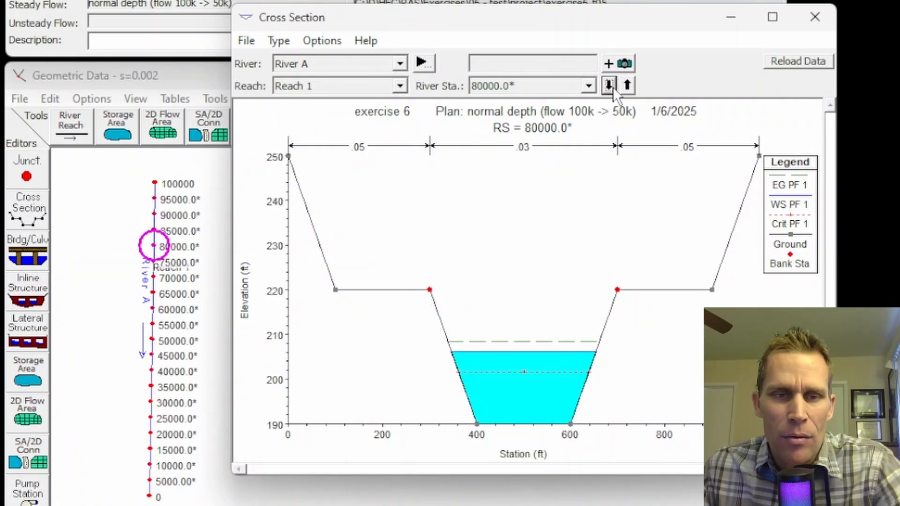
click(814, 16)
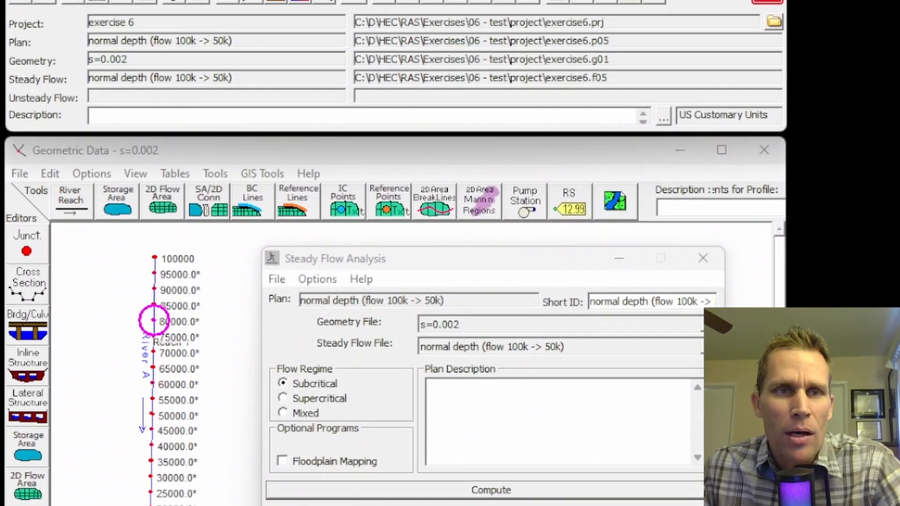
Step: Open the water surface profile plot and examine the Reach 1 profile between main channel distances of about 80000 and 100000 ft
click(162, 38)
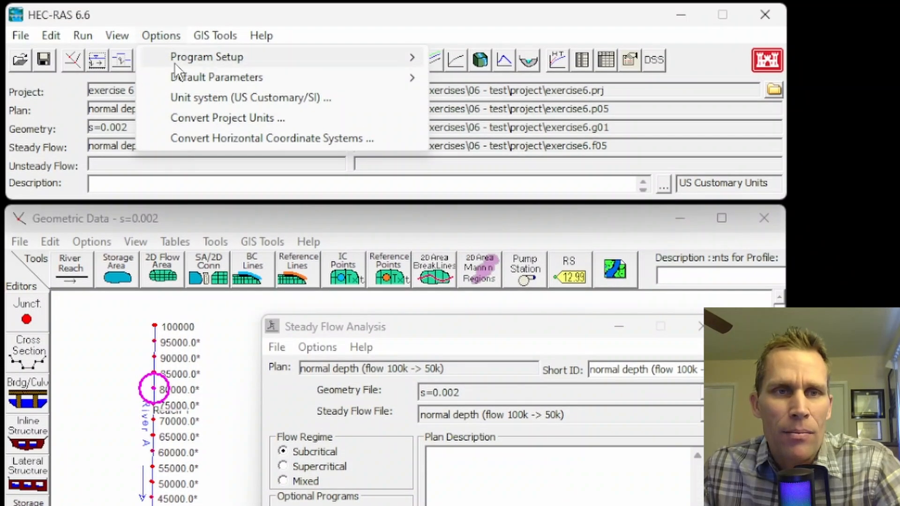
mouse_move(120, 41)
click(176, 78)
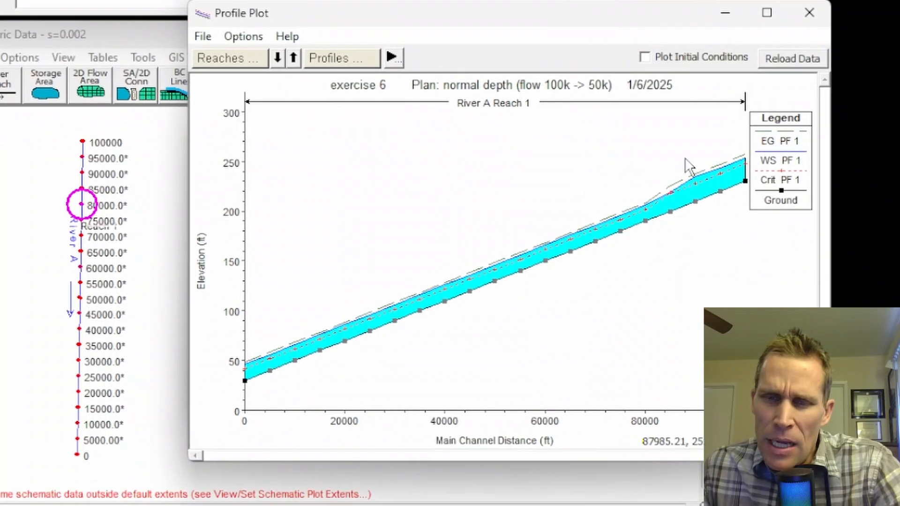
scroll(696, 155, up, 4)
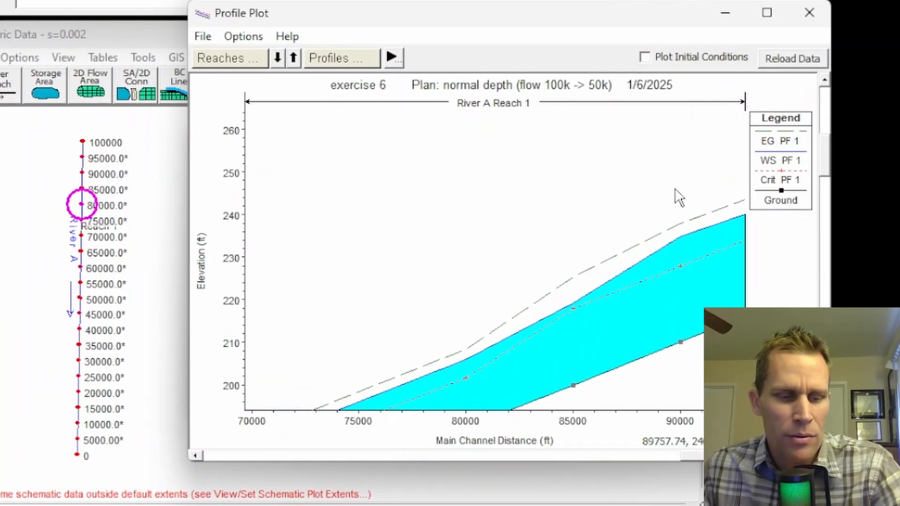
drag(675, 190, 555, 154)
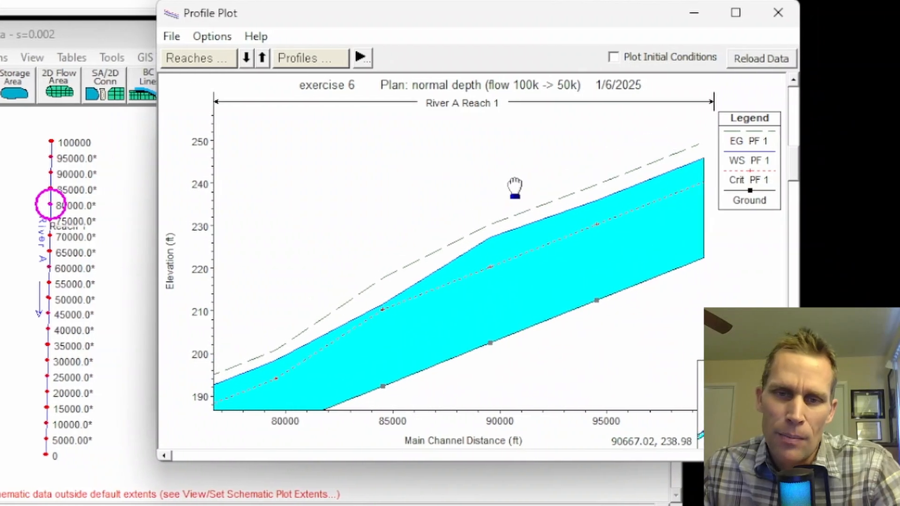
drag(499, 174, 469, 135)
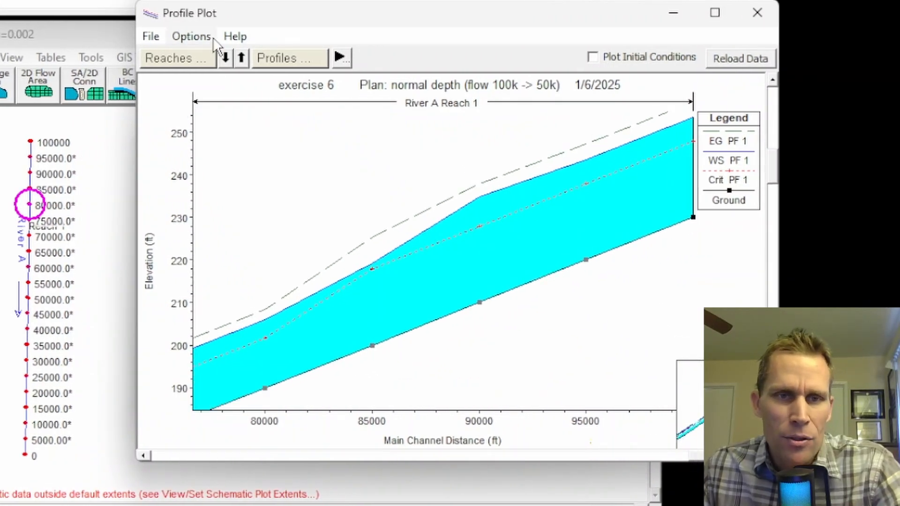
Step: Add river stationing landmarks to the profile plot, inspect the water surface upstream of station 80000, and close the plot
click(191, 36)
mouse_move(251, 449)
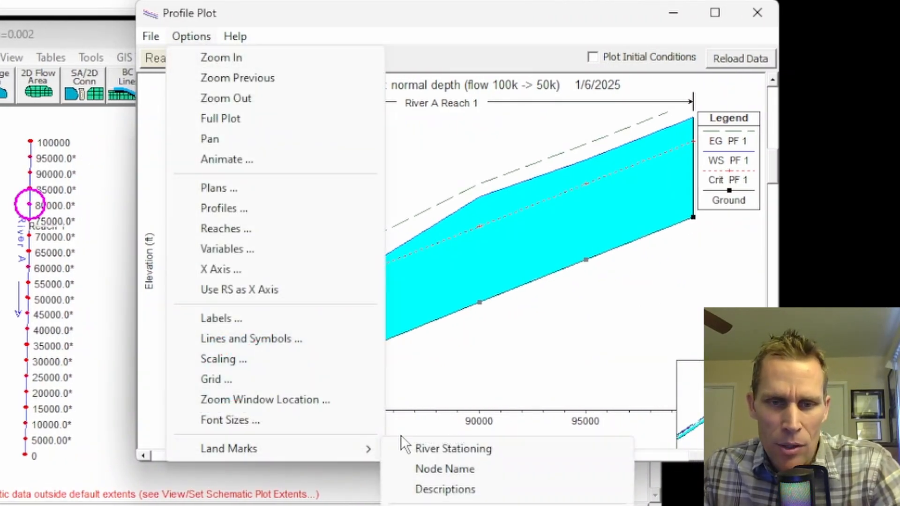
click(427, 448)
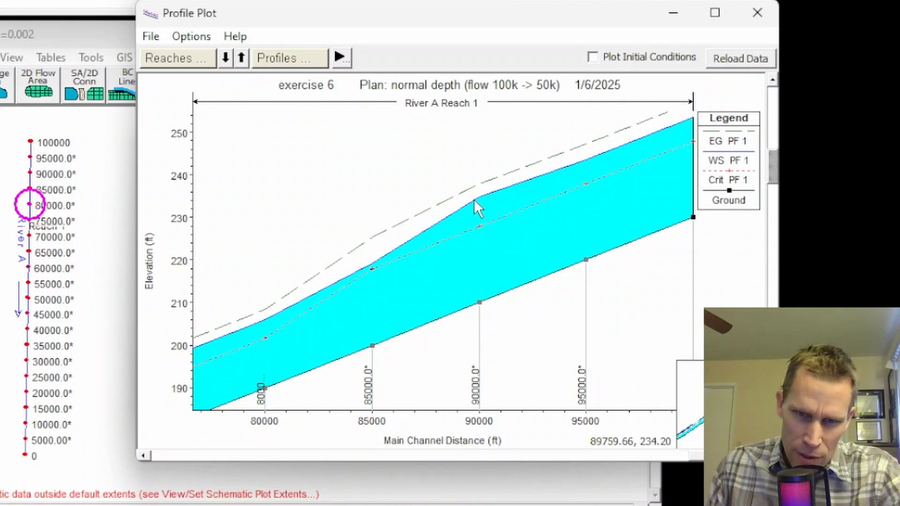
drag(274, 249, 341, 228)
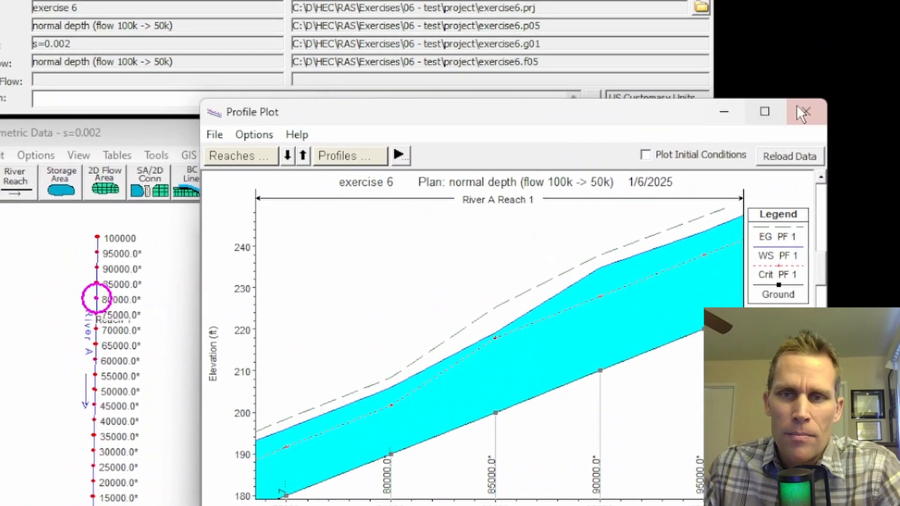
click(803, 113)
Step: Open the Profile Summary Table and widen the Q Total column to check the flows along Reach 1
click(146, 33)
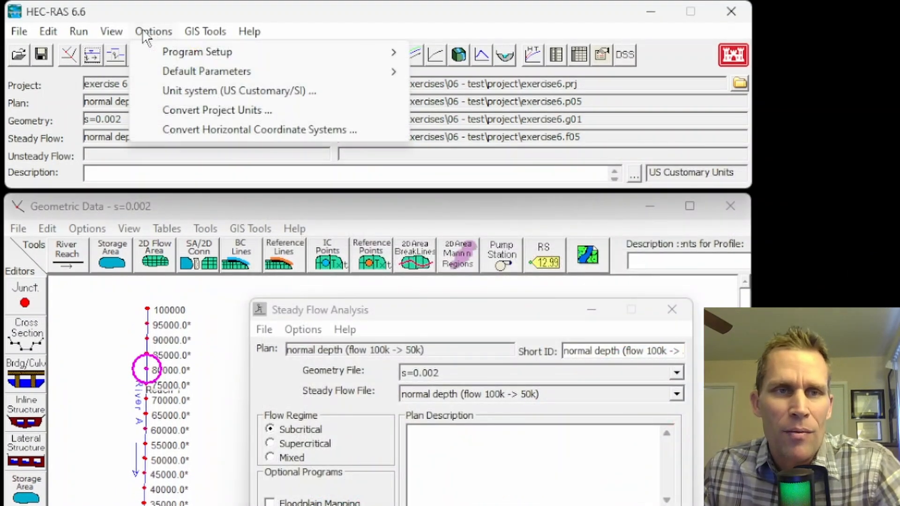
mouse_move(111, 31)
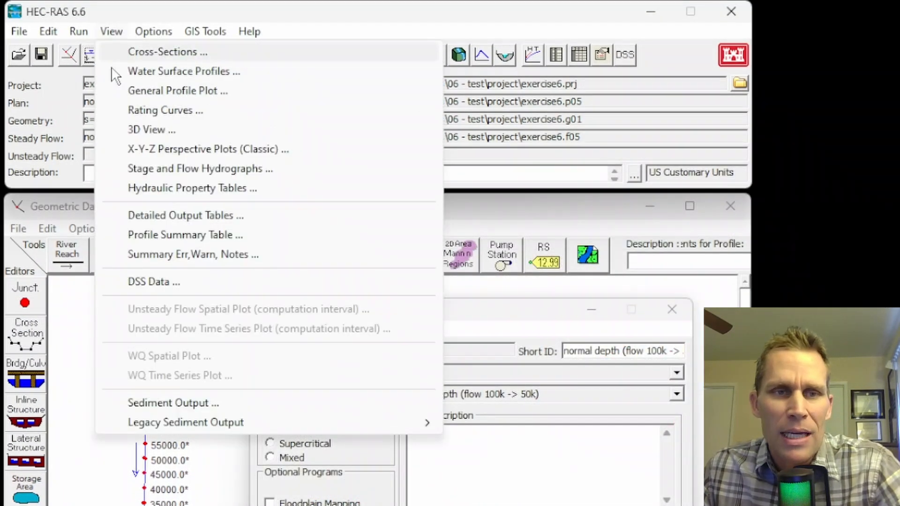
click(178, 234)
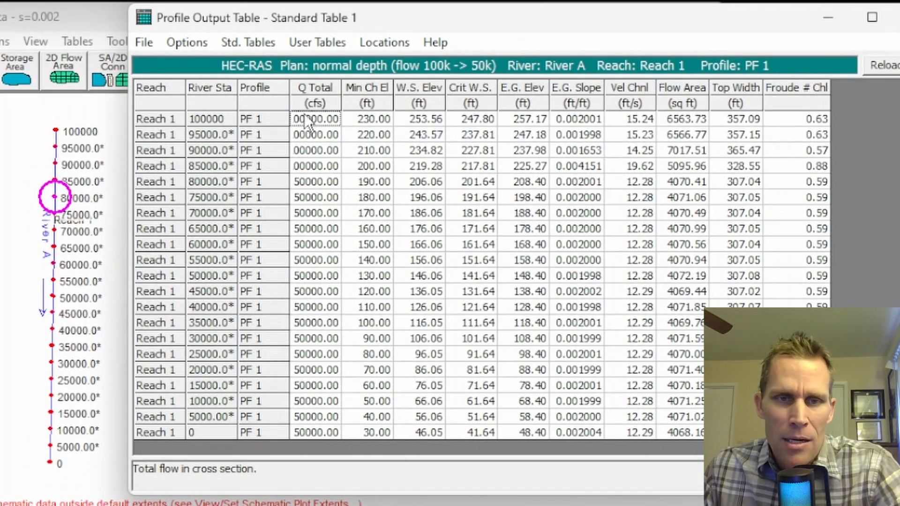
drag(342, 89, 360, 89)
click(332, 135)
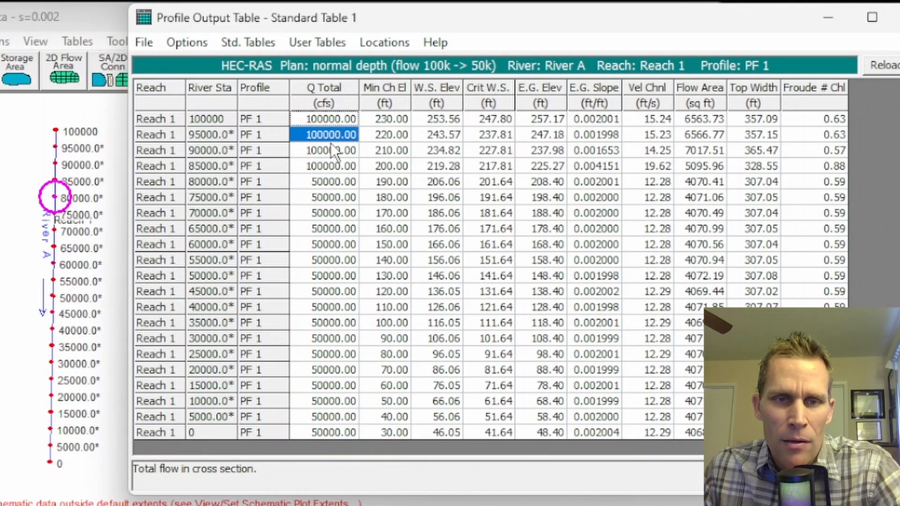
drag(331, 143, 336, 326)
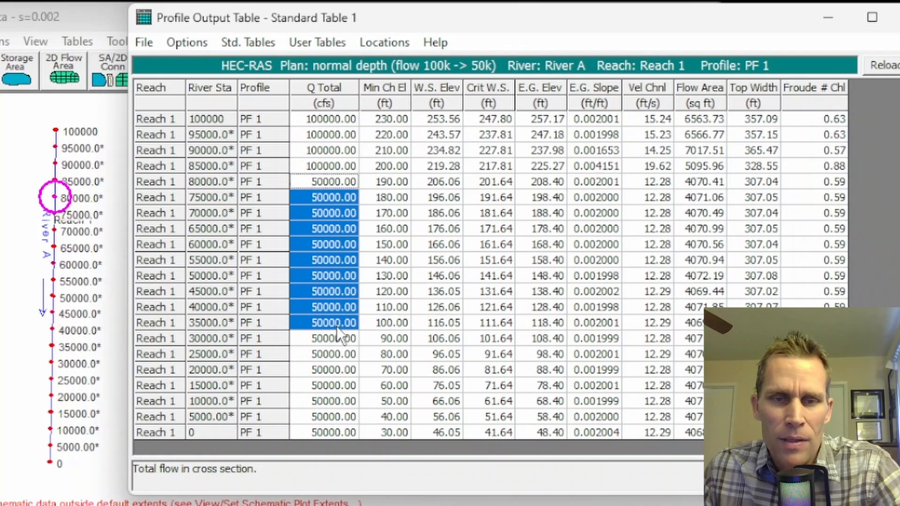
Step: Examine the minimum channel, water surface and critical water surface elevations in the table, especially at stations 90000 to 80000
drag(383, 119, 390, 339)
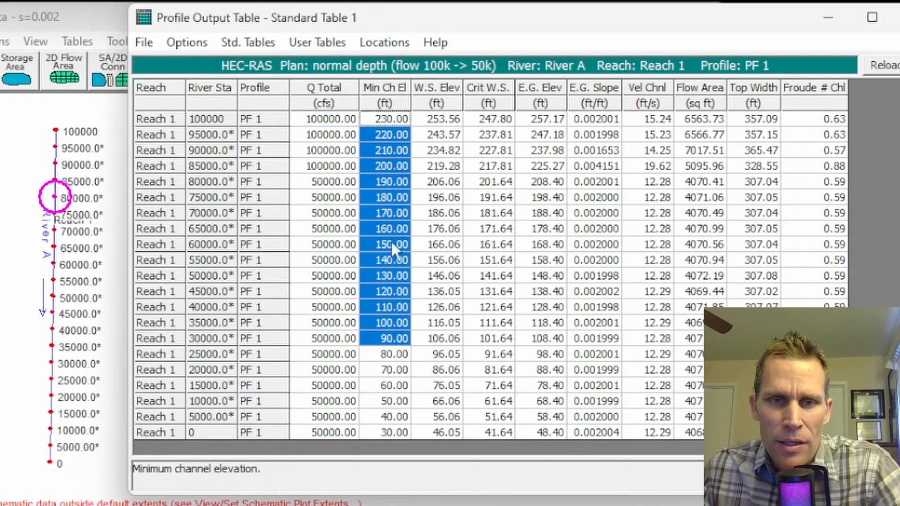
drag(435, 122, 434, 312)
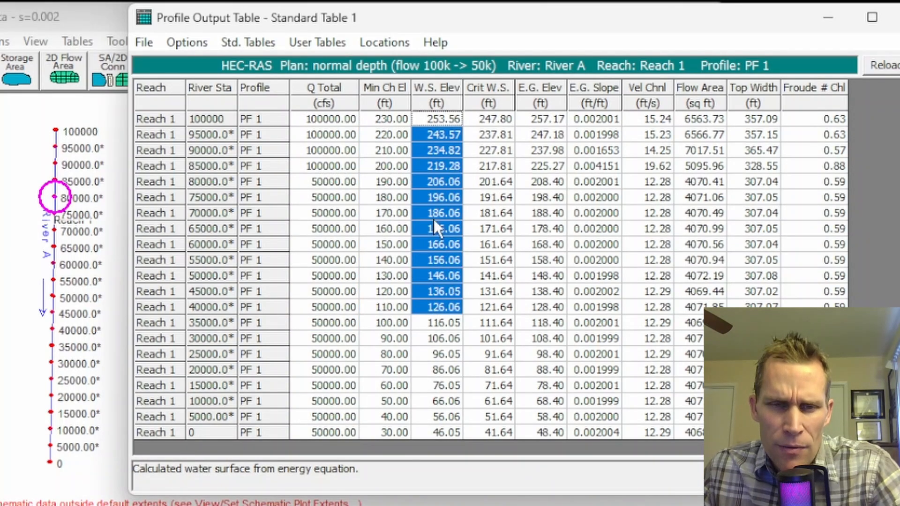
click(421, 151)
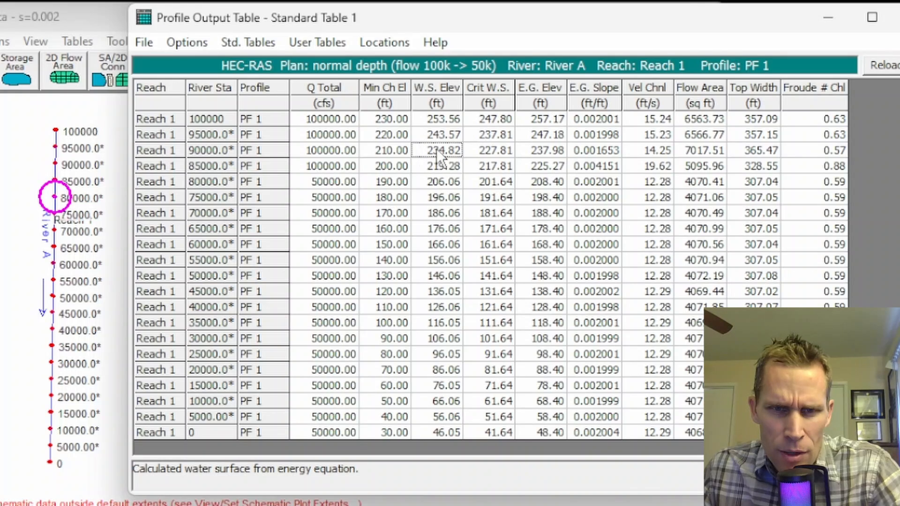
click(450, 167)
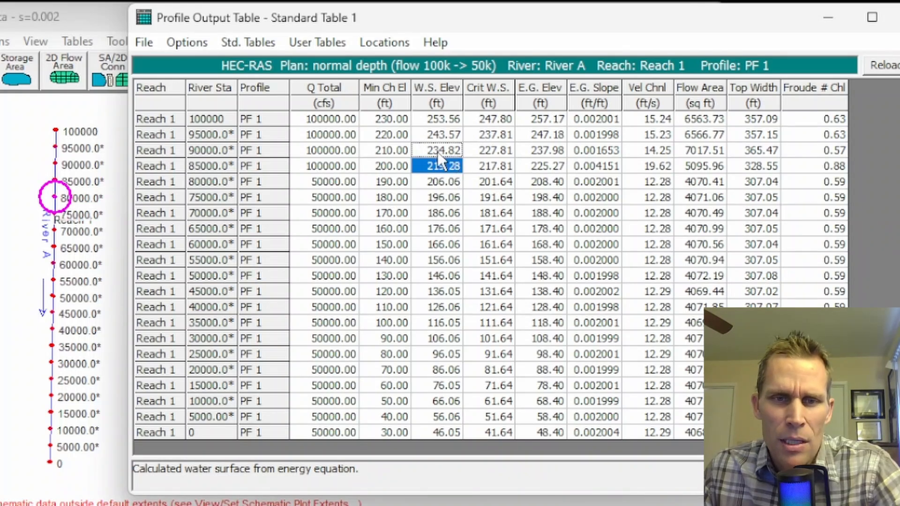
drag(399, 155, 453, 182)
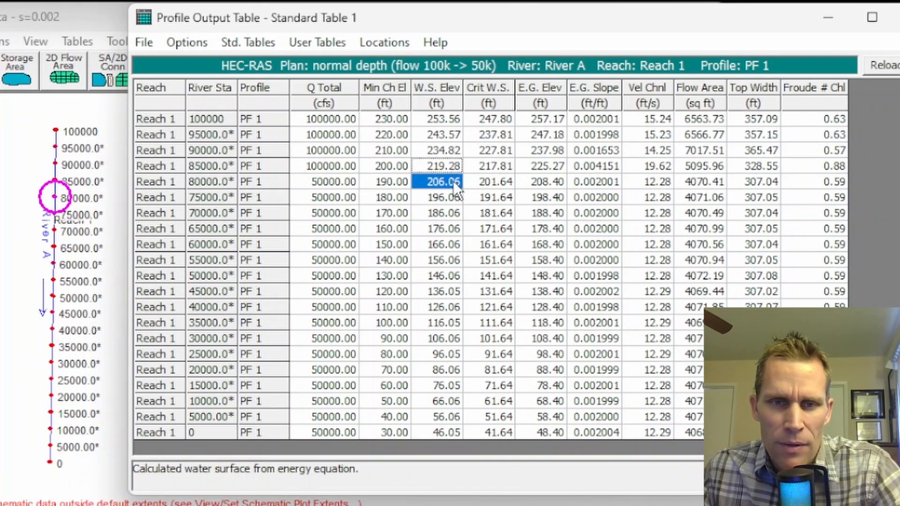
drag(383, 165, 385, 181)
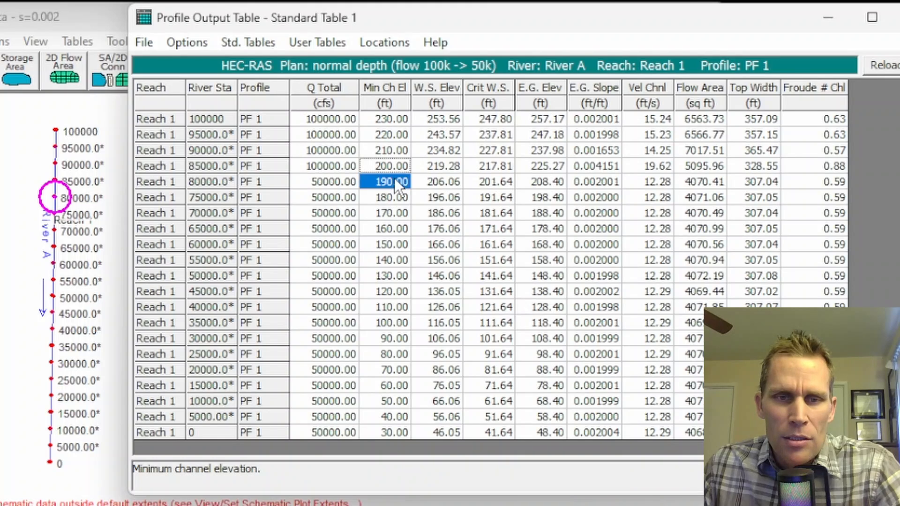
click(439, 121)
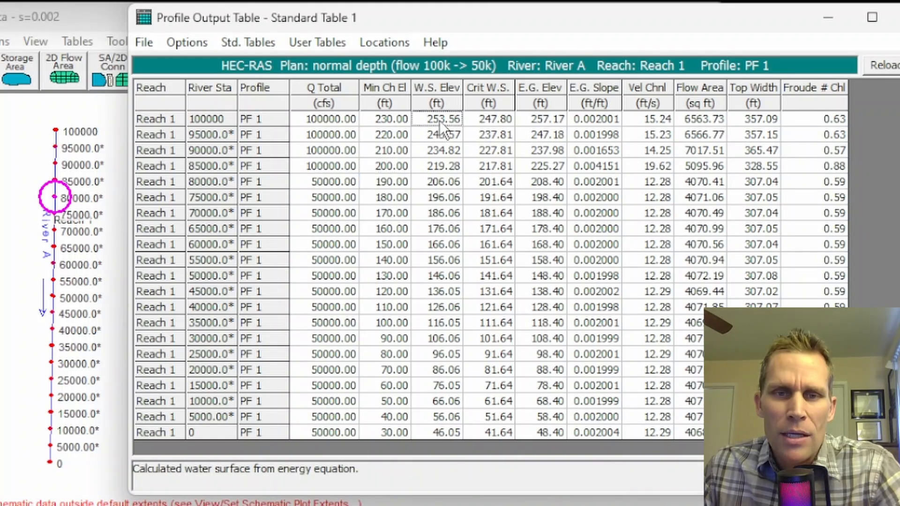
drag(486, 123, 476, 230)
click(472, 123)
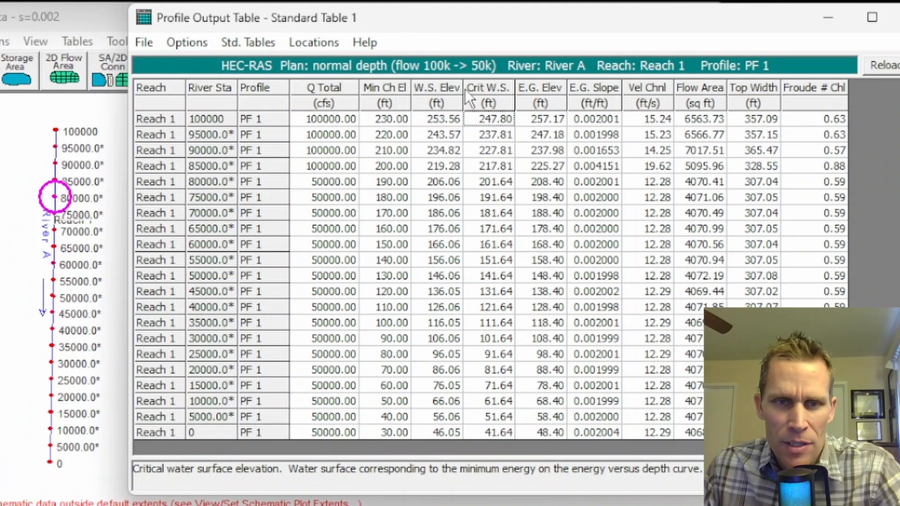
Step: Open the table definition and insert an empty column ahead of Crit W.S. as column 4
click(187, 42)
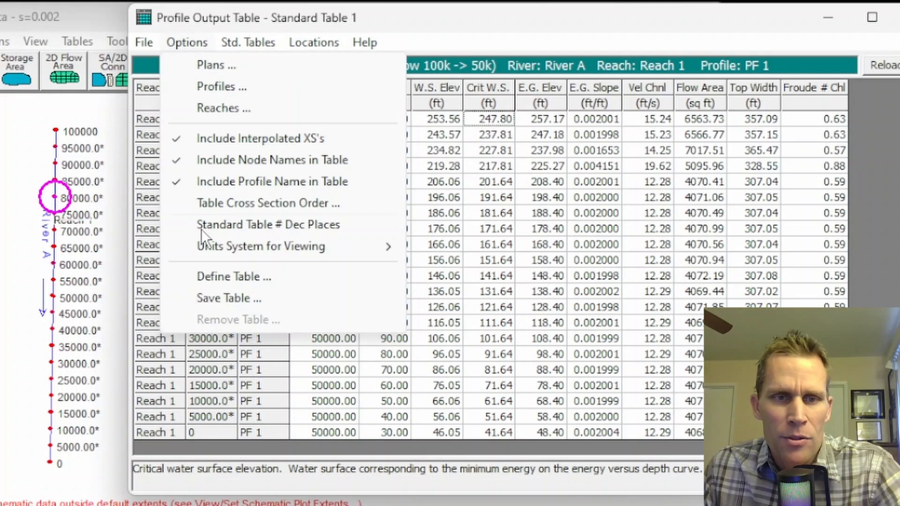
click(240, 277)
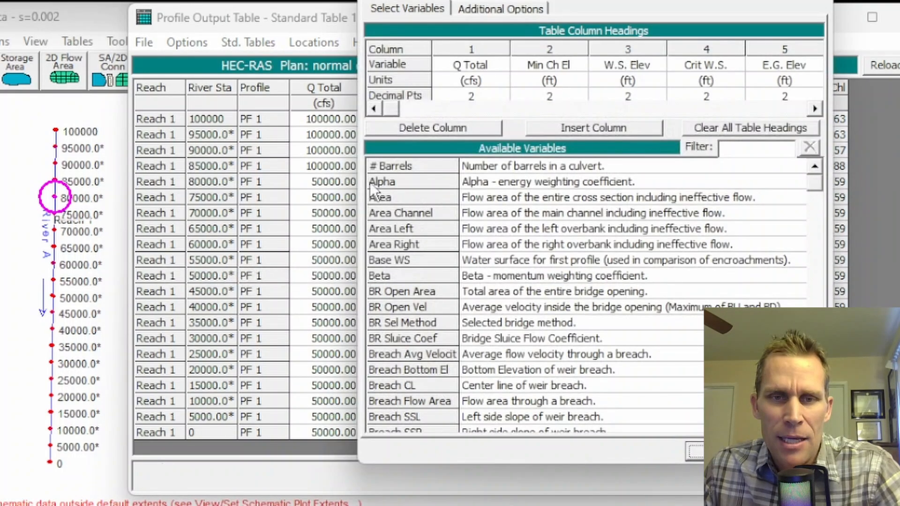
click(696, 49)
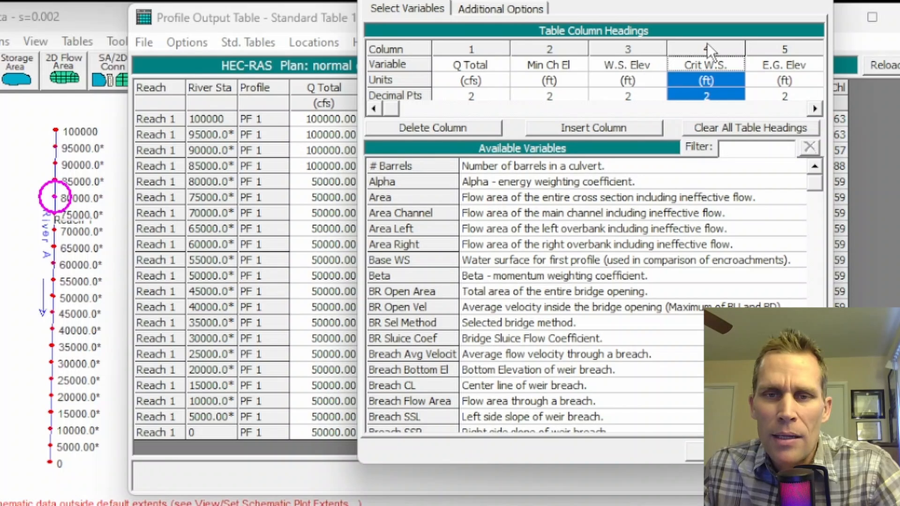
click(566, 125)
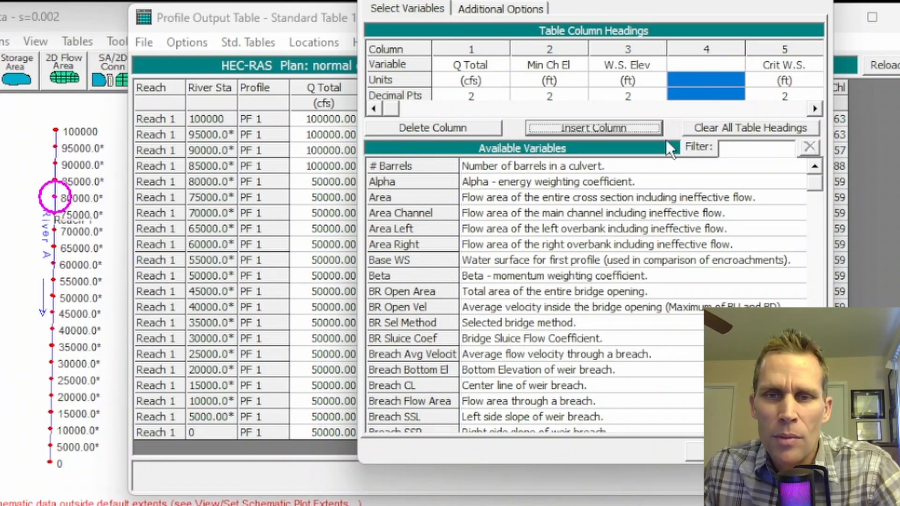
Step: Filter the available variables by "depth", assign Max Chl Dpth to the empty column 4, and apply the table definition
click(740, 149)
text(depth)
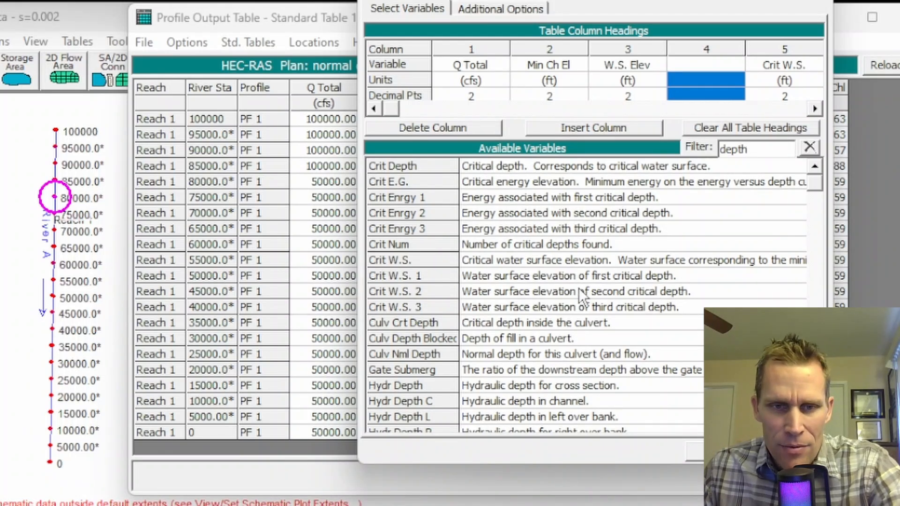
scroll(578, 287, down, 2)
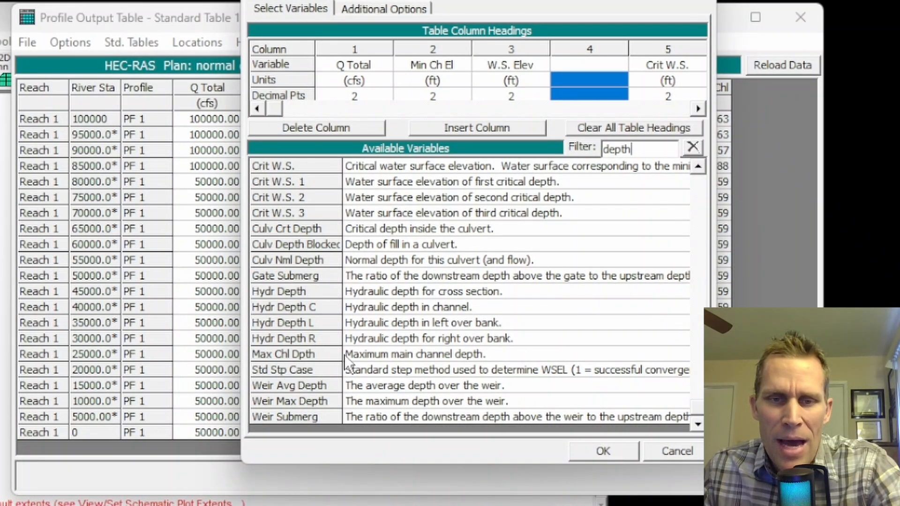
click(420, 357)
double_click(366, 355)
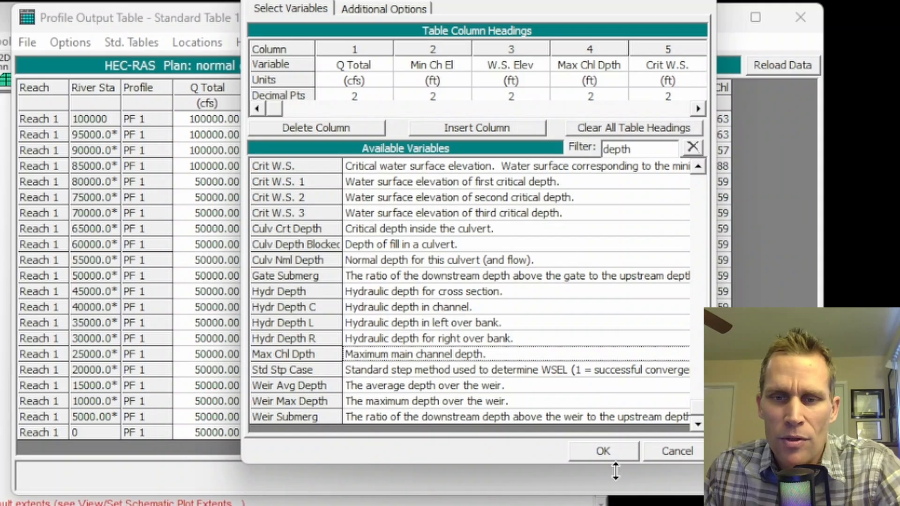
click(602, 451)
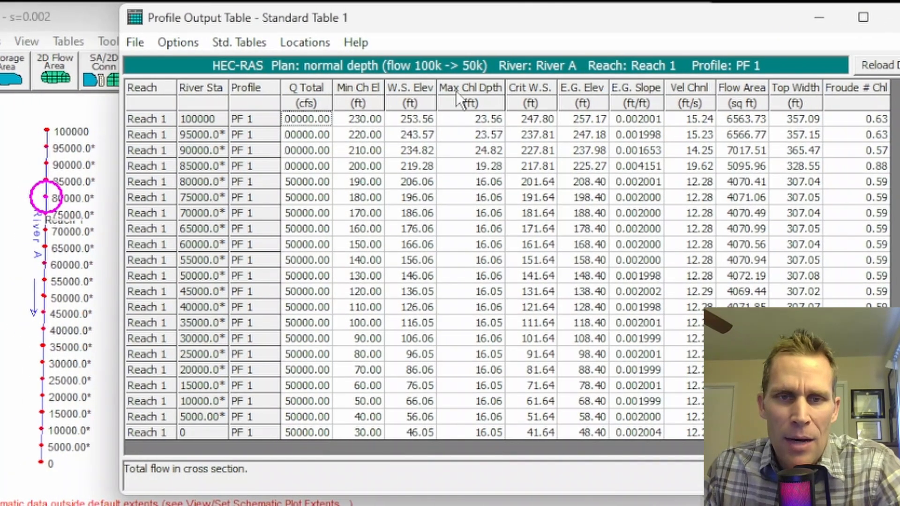
Step: Compare the Max Chl Dpth values with the Q Total flows upstream and downstream of station 80000, and close the table
drag(472, 115, 487, 432)
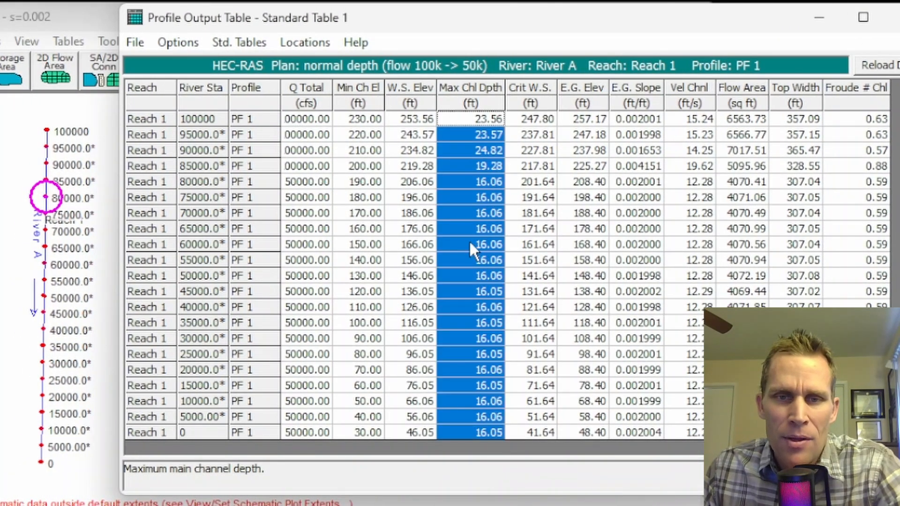
click(467, 117)
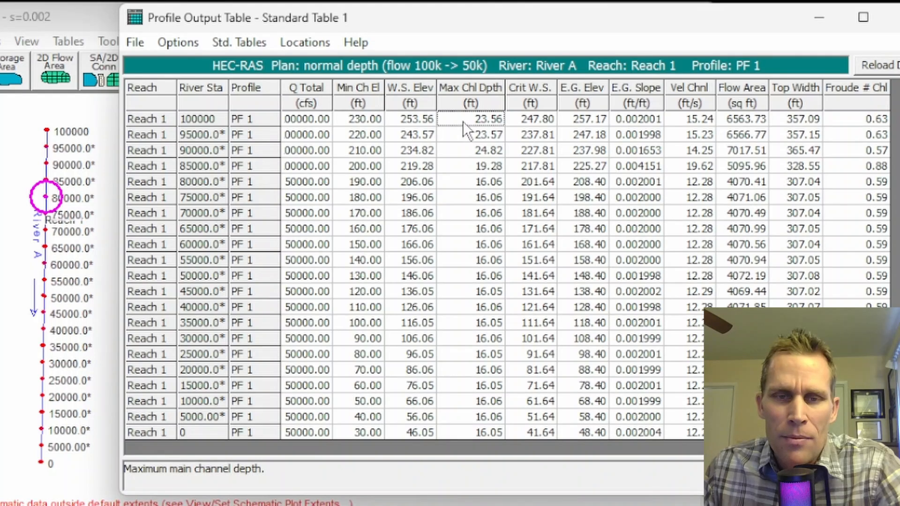
drag(464, 120, 469, 134)
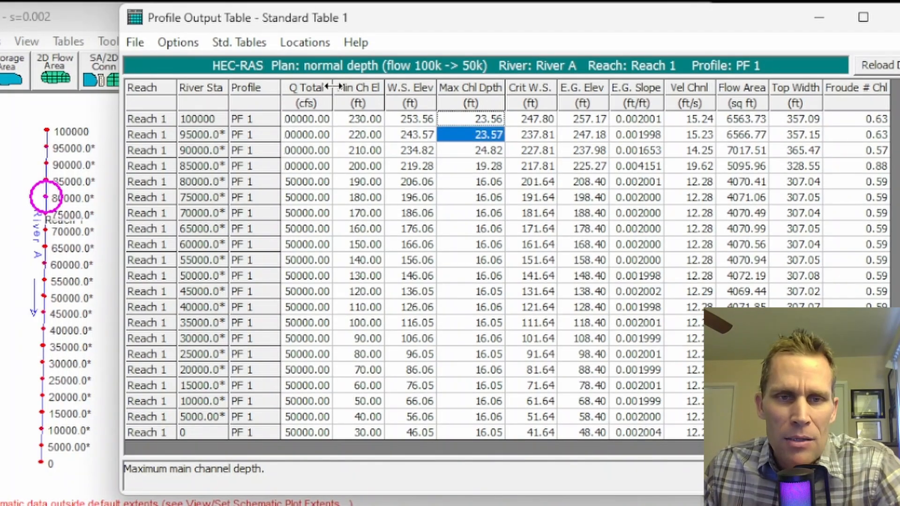
drag(333, 86, 350, 86)
drag(319, 116, 328, 253)
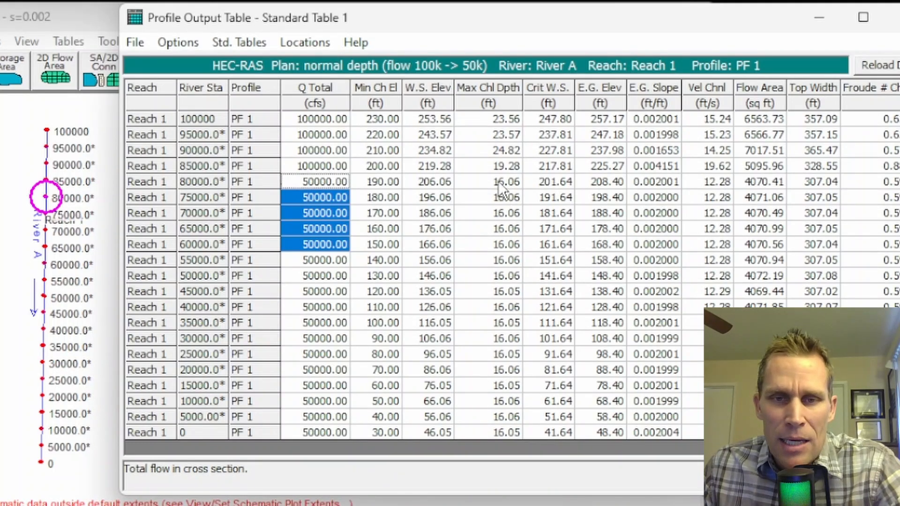
drag(499, 181, 507, 270)
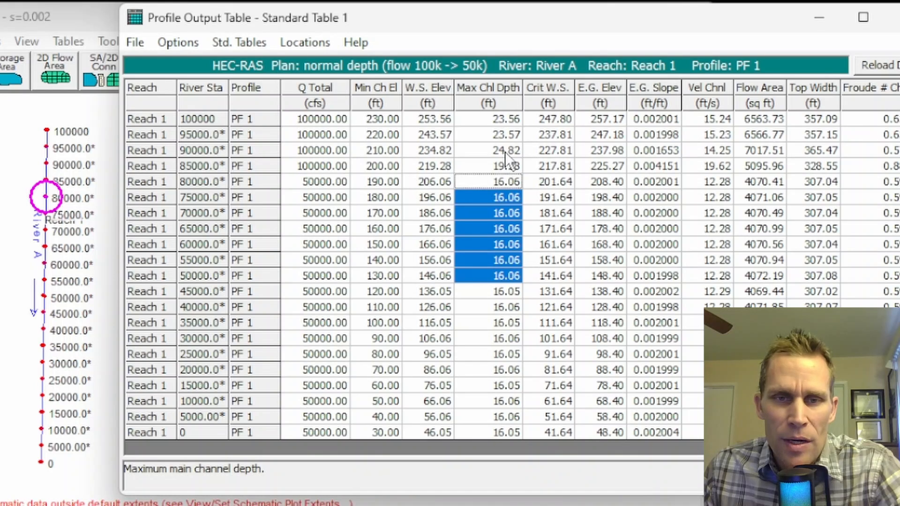
drag(508, 151, 509, 193)
click(509, 244)
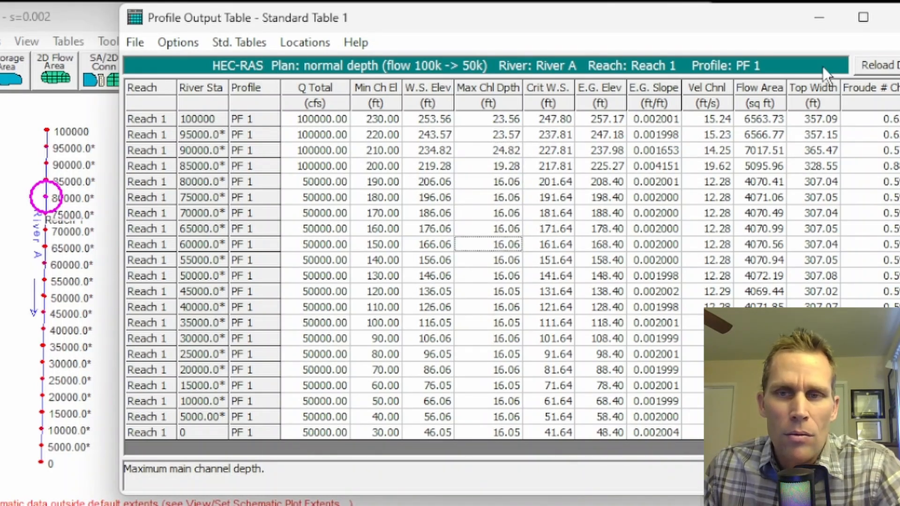
click(892, 18)
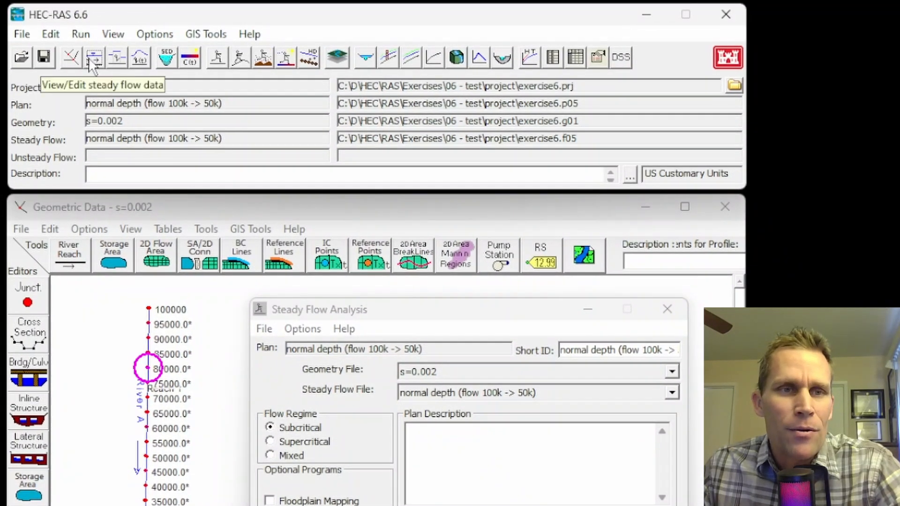
Step: Review the flow change locations and reach boundary conditions in the steady flow data, and return to the steady flow analysis
click(92, 66)
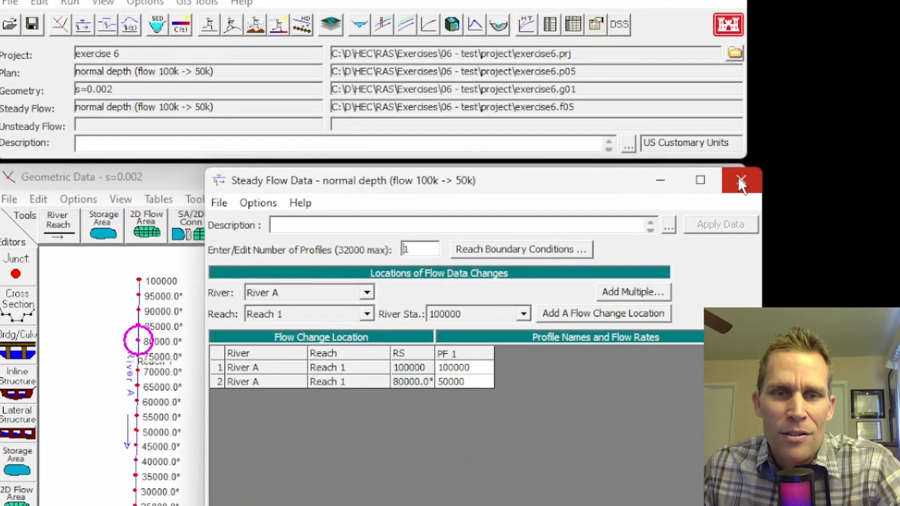
click(521, 249)
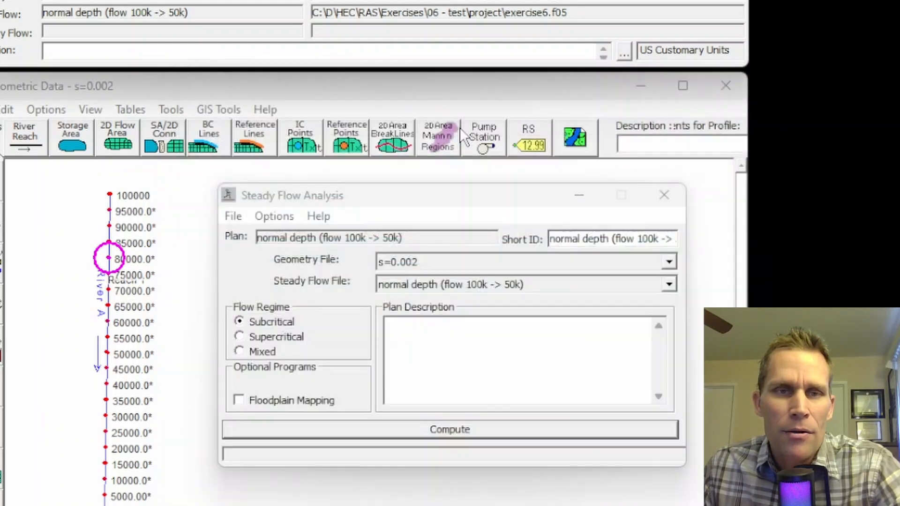
drag(356, 196, 350, 186)
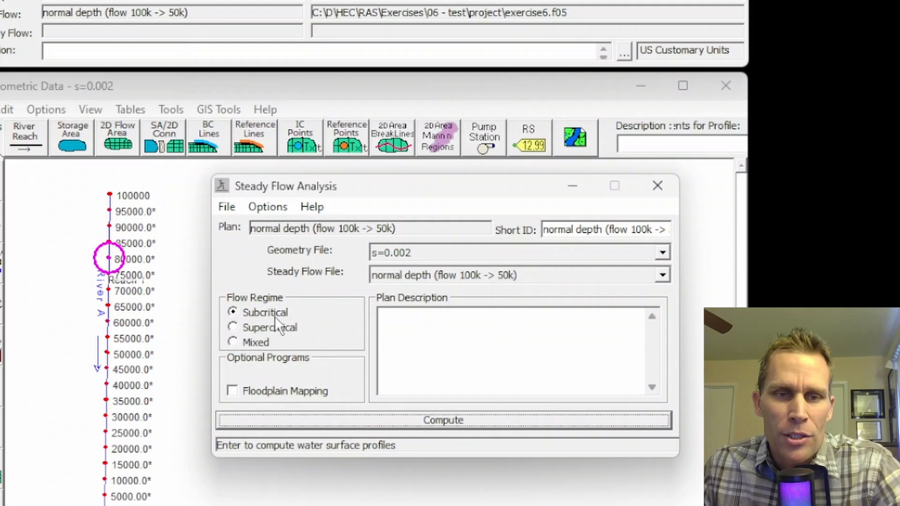